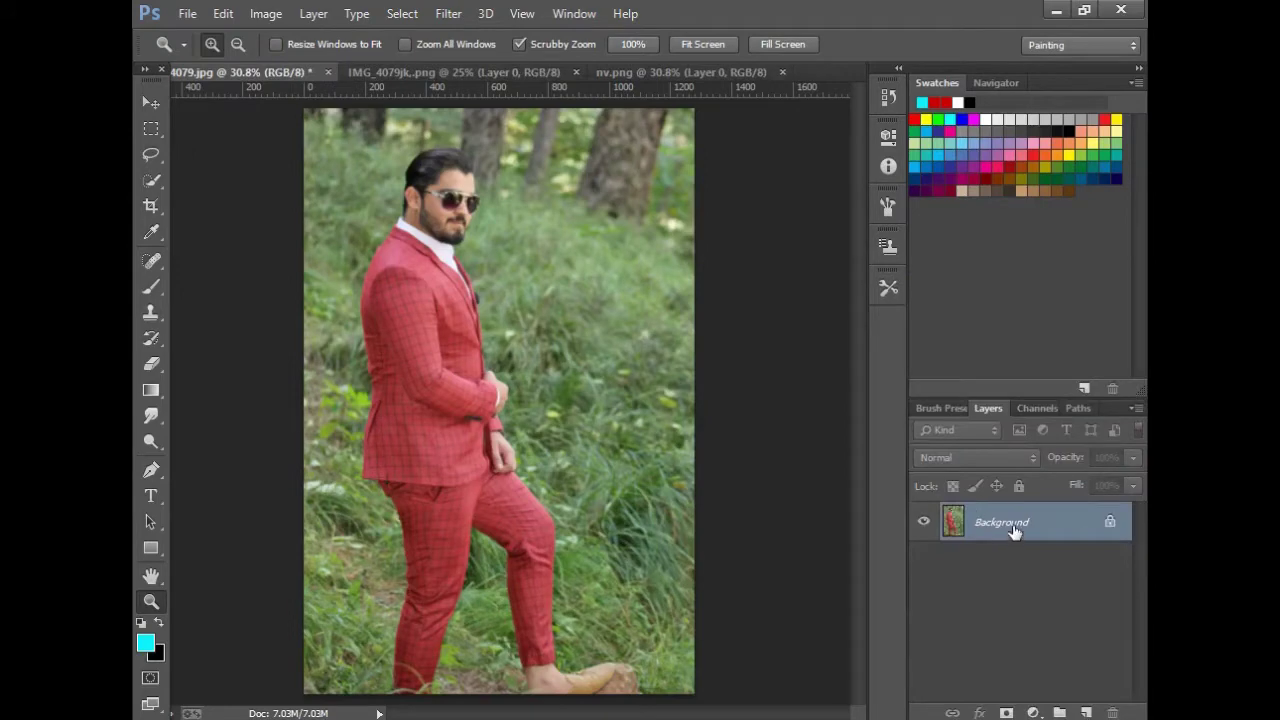
# - Duplicate the Background layer
pyautogui.moveTo(1013, 531); pyautogui.dragTo(1059, 712)
pyautogui.click(266, 13)
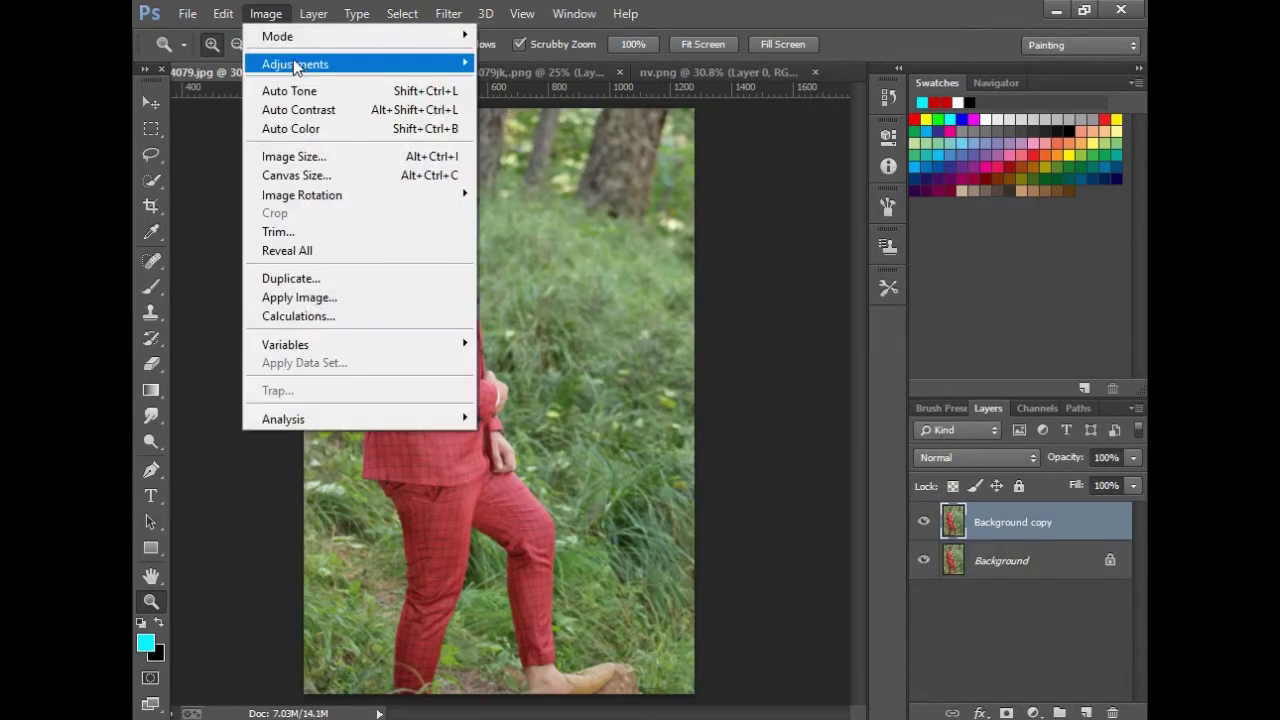
pyautogui.moveTo(295, 64)
pyautogui.click(569, 166)
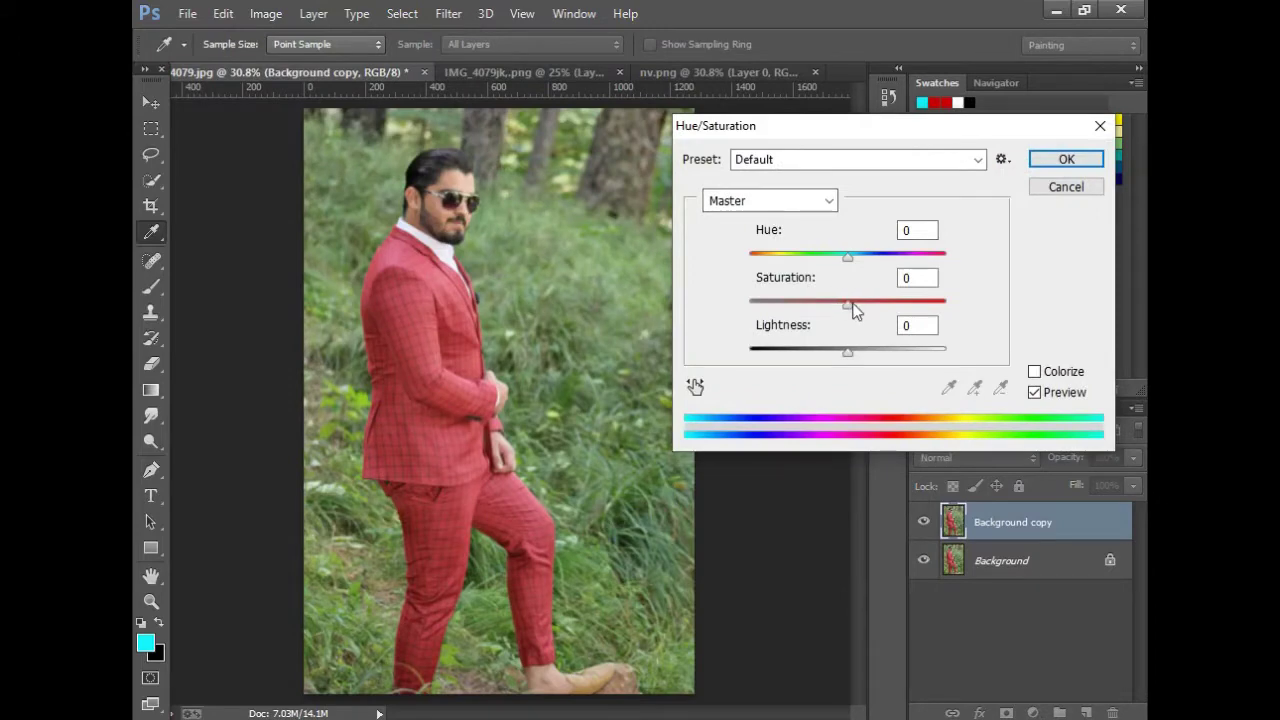
pyautogui.click(772, 204)
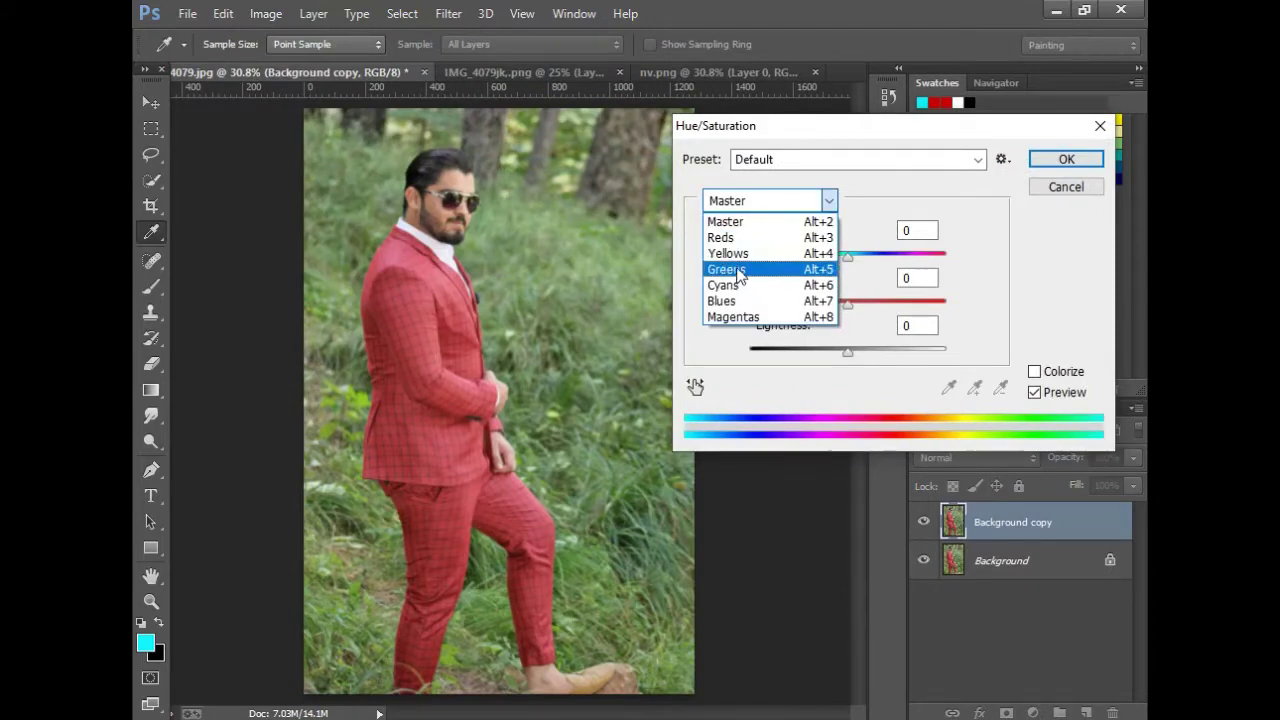
pyautogui.click(740, 270)
pyautogui.moveTo(847, 303); pyautogui.dragTo(910, 304)
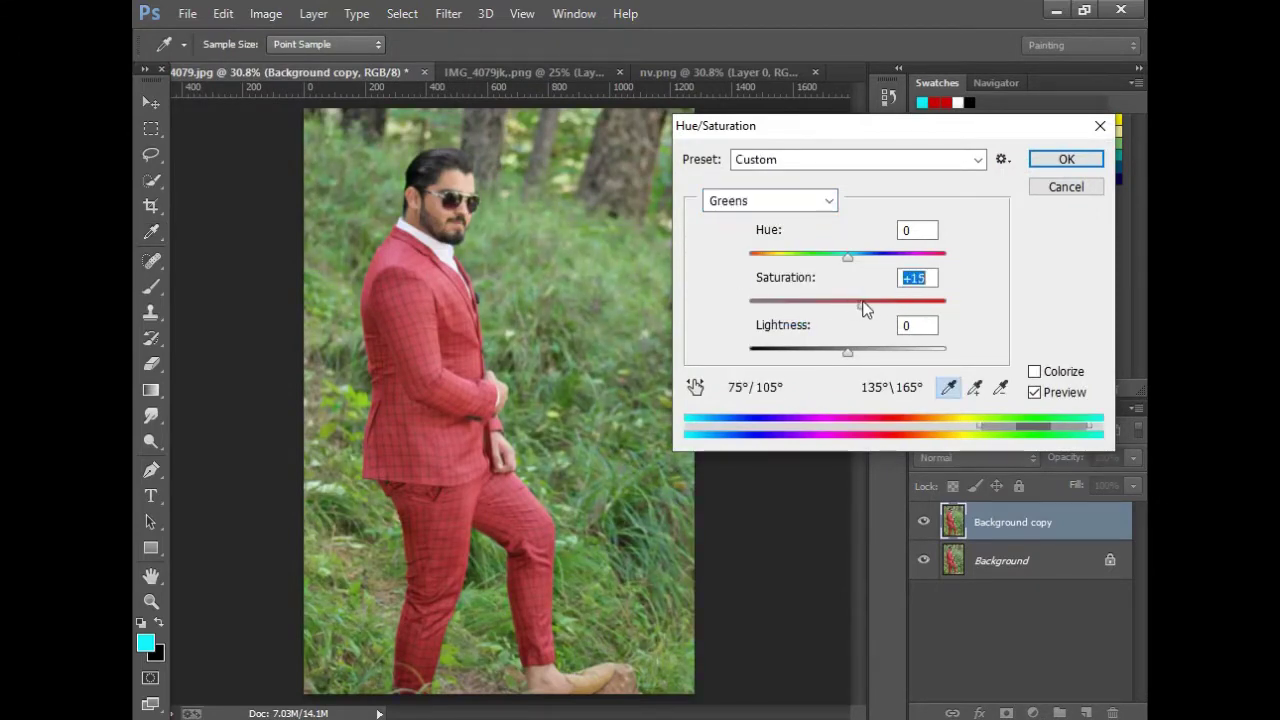
pyautogui.moveTo(847, 258)
pyautogui.mouseDown()
pyautogui.moveTo(927, 250)
pyautogui.moveTo(789, 251)
pyautogui.moveTo(900, 240)
pyautogui.moveTo(862, 240)
pyautogui.mouseUp()
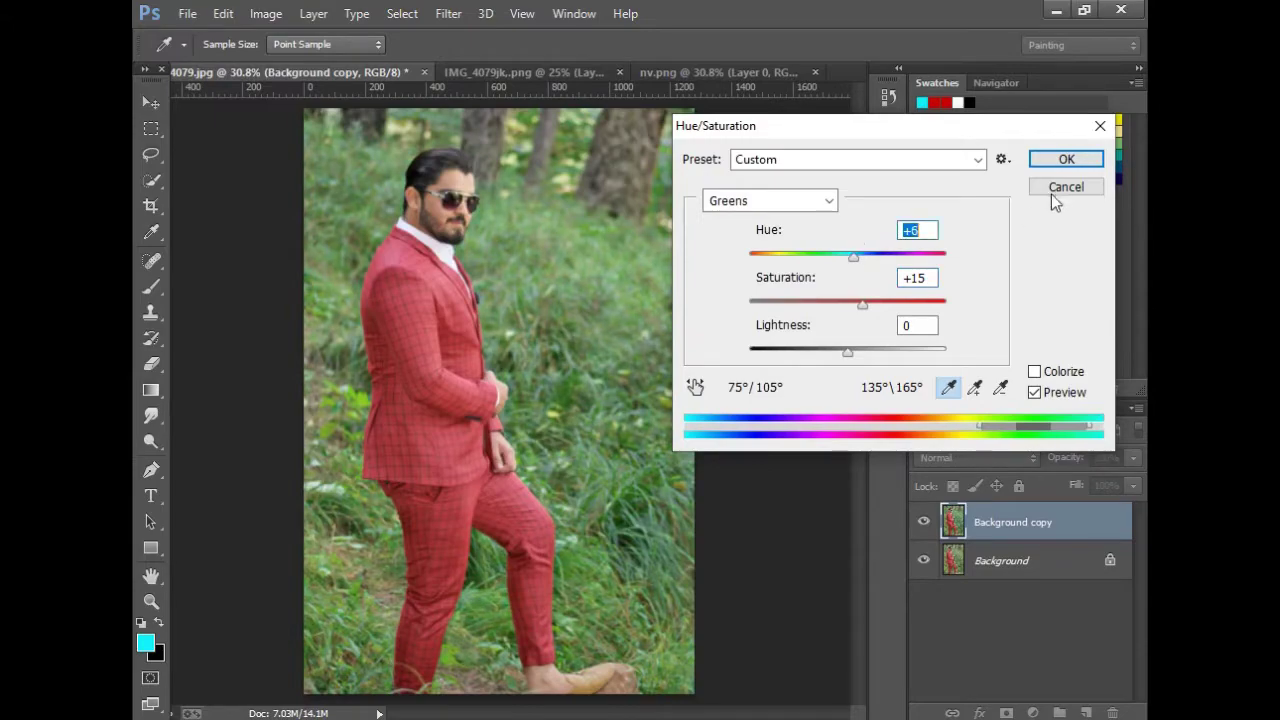
pyautogui.click(1051, 194)
# - In the Camera Raw filter's HSL hue settings, set Yellows to +58 and Greens to +64
pyautogui.click(448, 13)
pyautogui.click(495, 126)
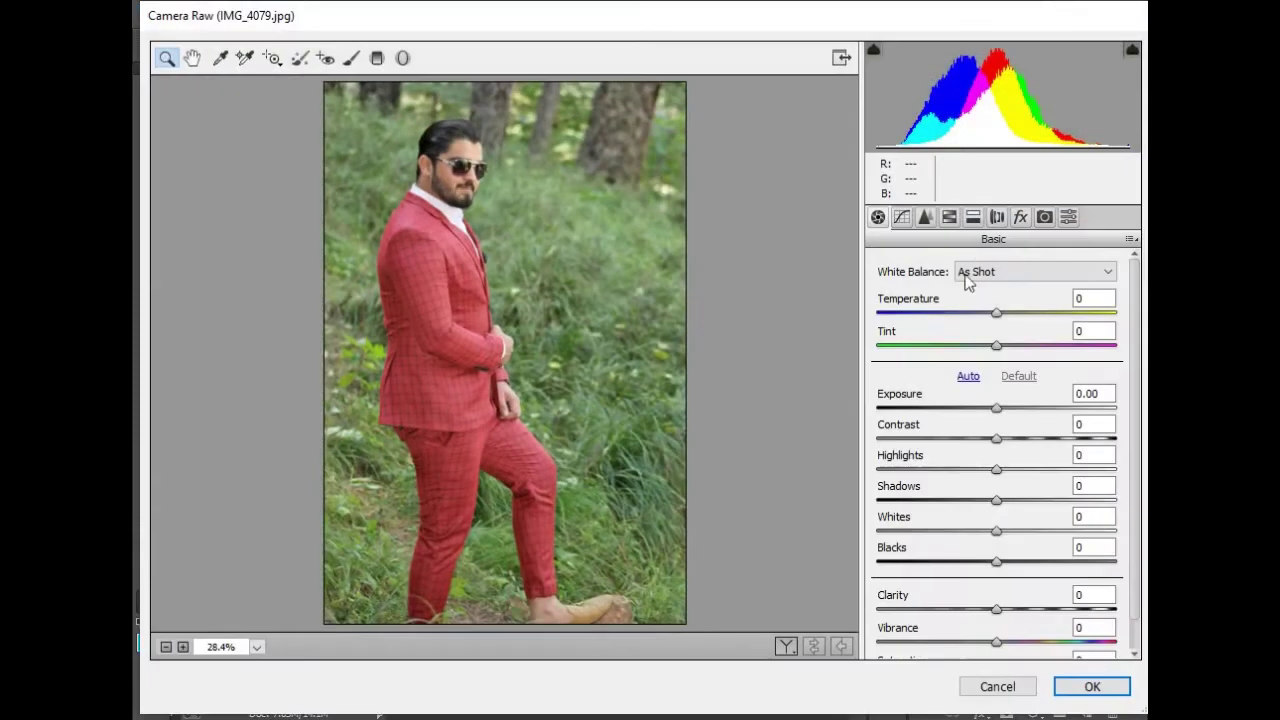
pyautogui.click(949, 217)
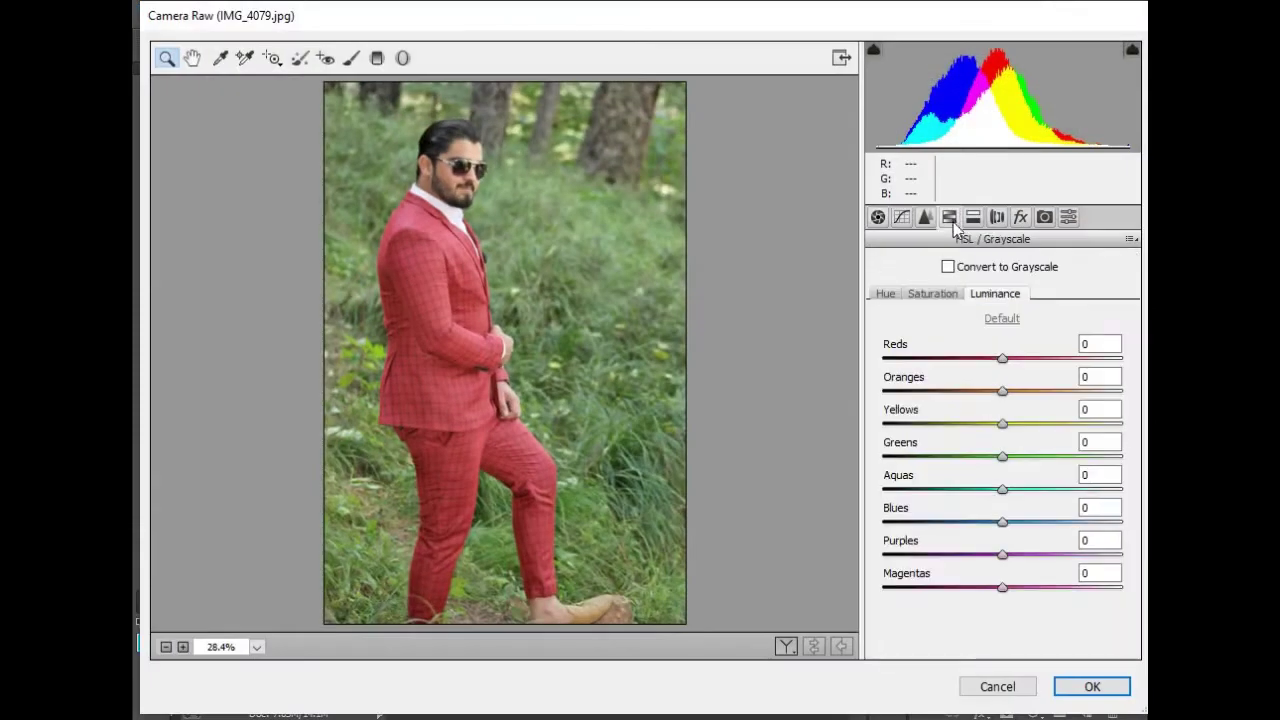
pyautogui.click(908, 293)
pyautogui.moveTo(1004, 426); pyautogui.dragTo(1078, 456)
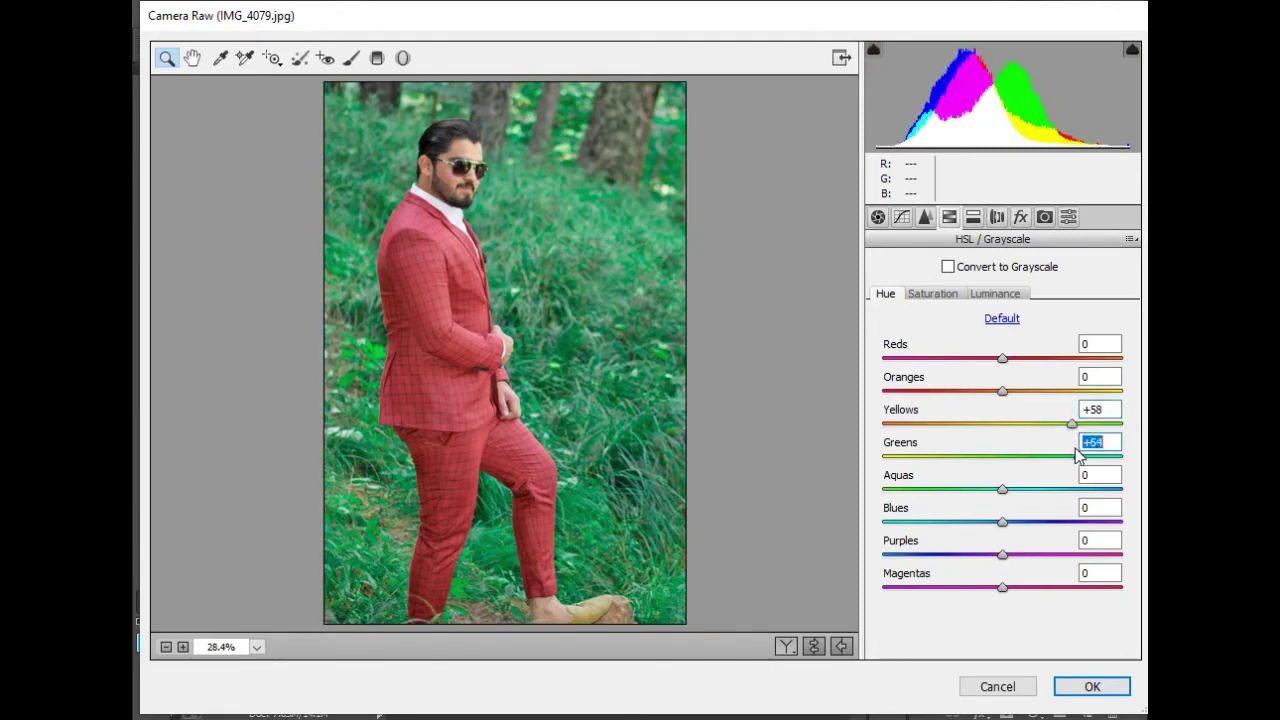
# - Set the HSL saturation to Yellows -100, Greens +7 and Aquas +41, and apply the Camera Raw filter
pyautogui.click(932, 293)
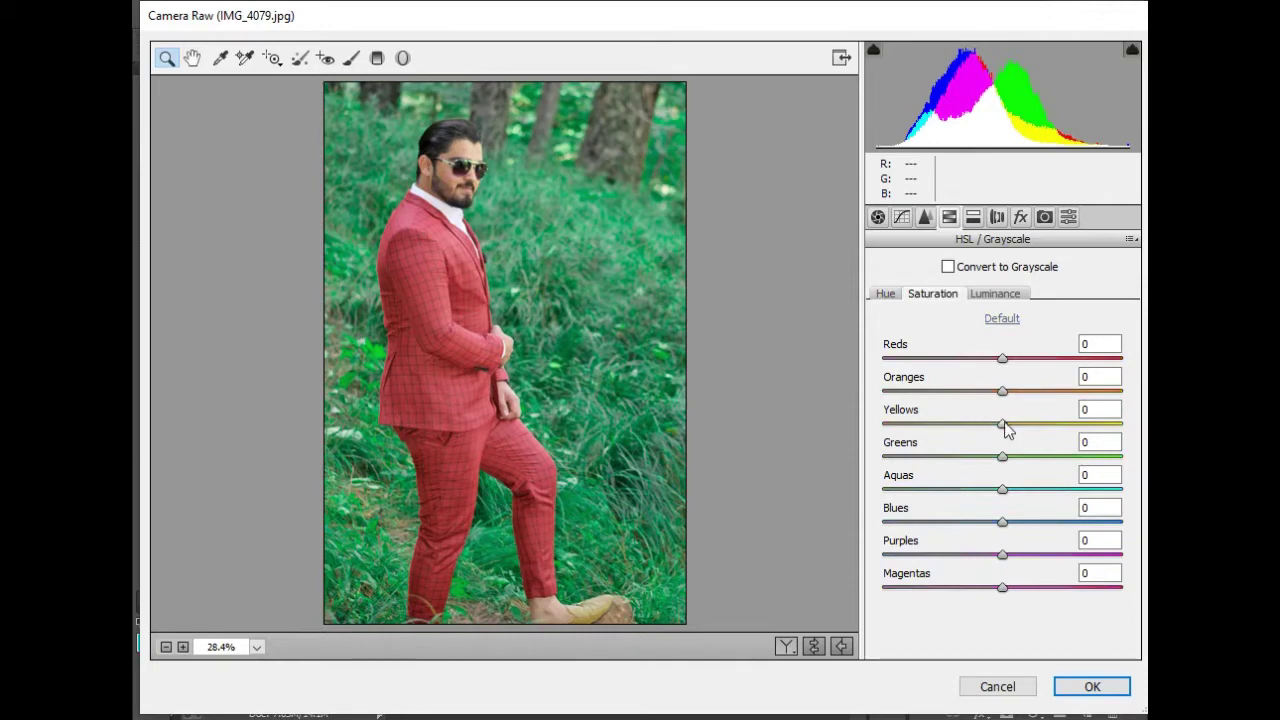
pyautogui.moveTo(1003, 458); pyautogui.dragTo(1053, 497)
pyautogui.moveTo(1004, 428); pyautogui.dragTo(843, 425)
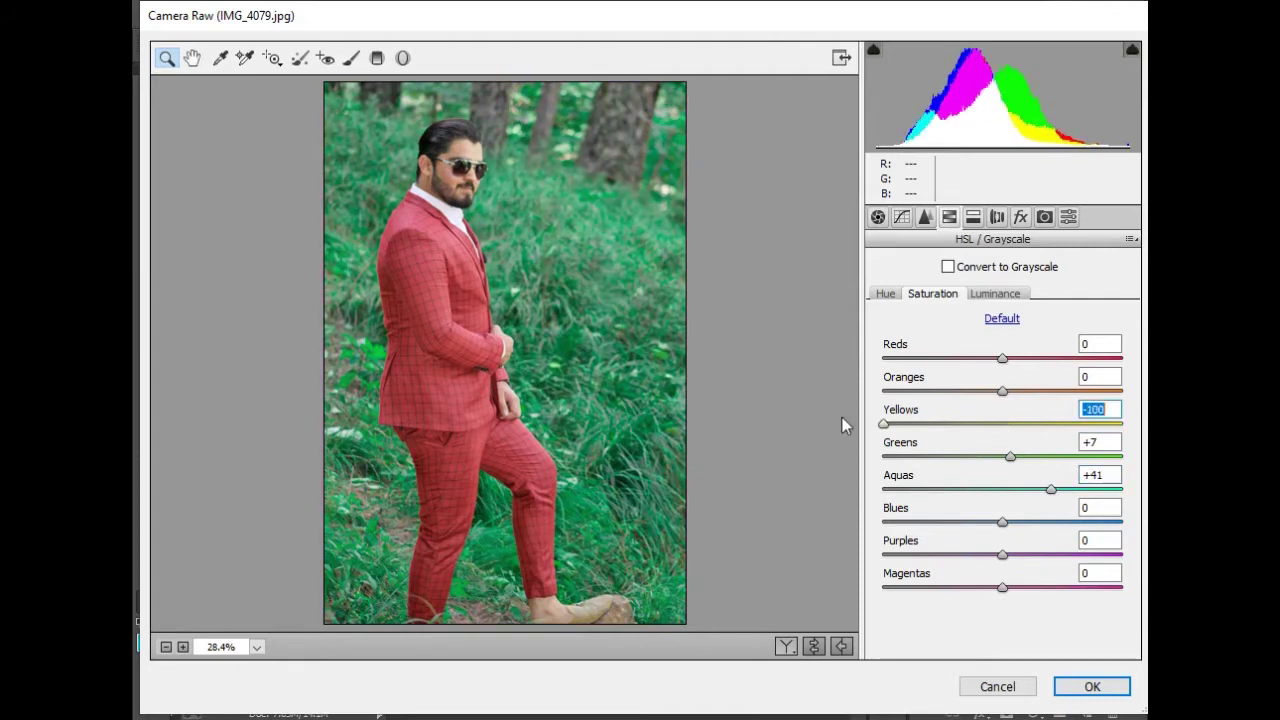
pyautogui.click(1092, 687)
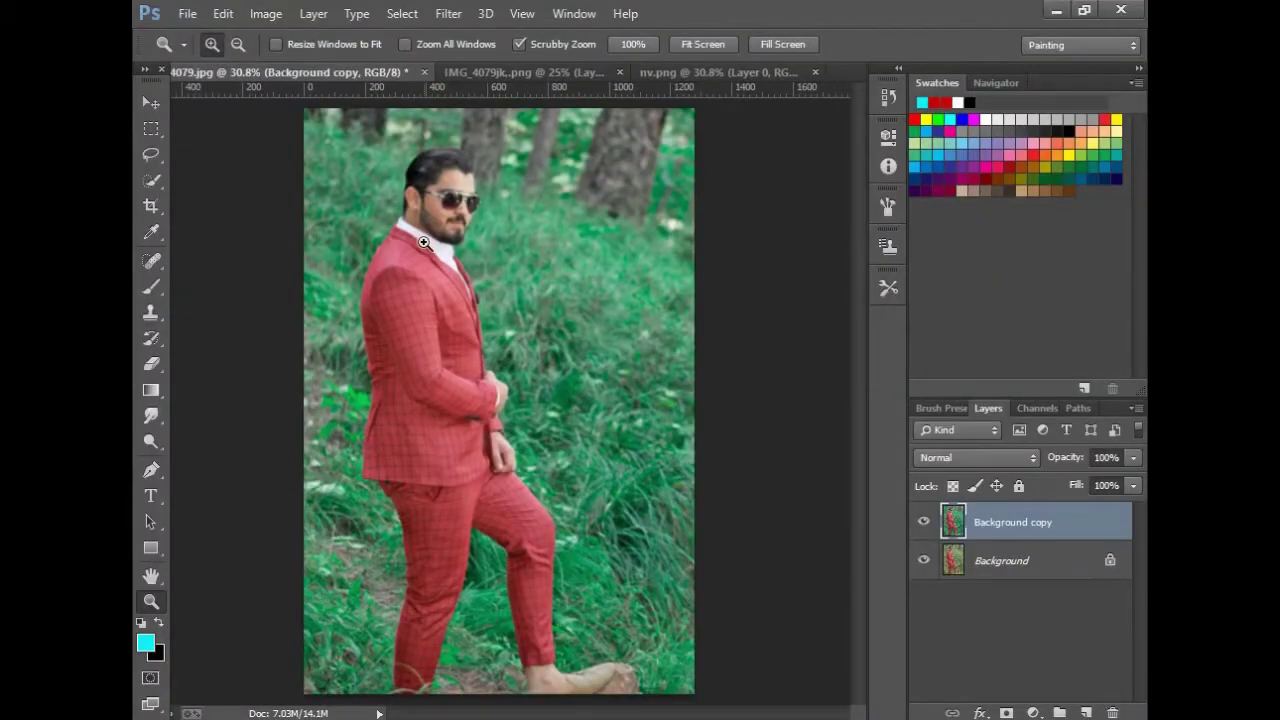
# - Flatten the image and duplicate the resulting Background layer
pyautogui.click(424, 242)
pyautogui.rightClick(492, 298)
pyautogui.click(518, 309)
pyautogui.click(1136, 408)
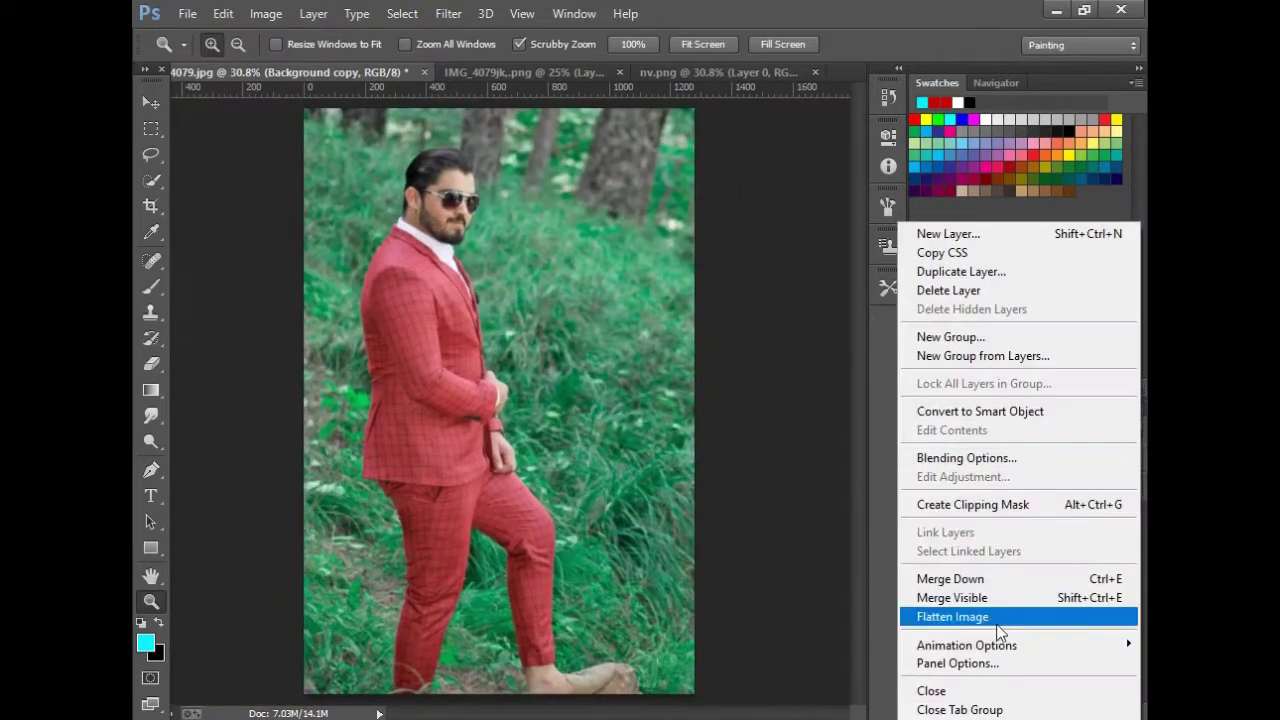
pyautogui.click(997, 622)
pyautogui.moveTo(1031, 530); pyautogui.dragTo(1086, 712)
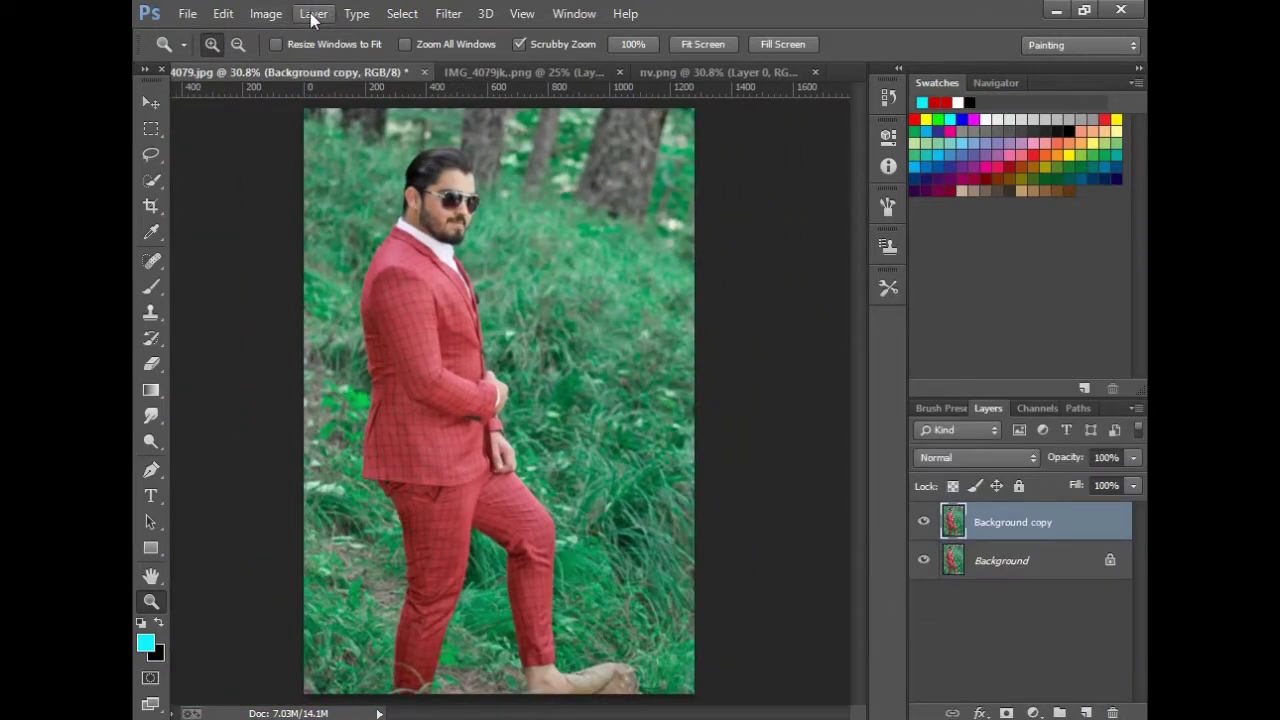
# - Apply a Hue/Saturation adjustment to the Greens with hue +54 and saturation +51 on the copied layer
pyautogui.click(266, 13)
pyautogui.moveTo(295, 64)
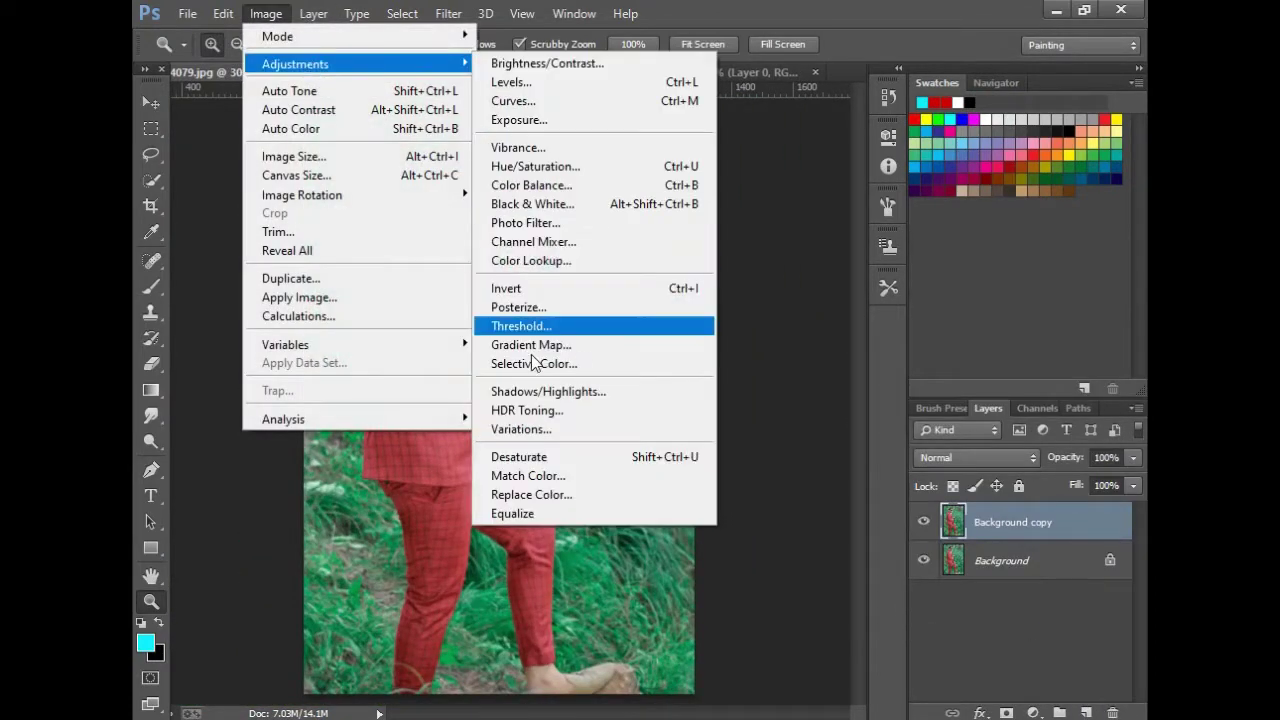
pyautogui.click(543, 167)
pyautogui.click(765, 205)
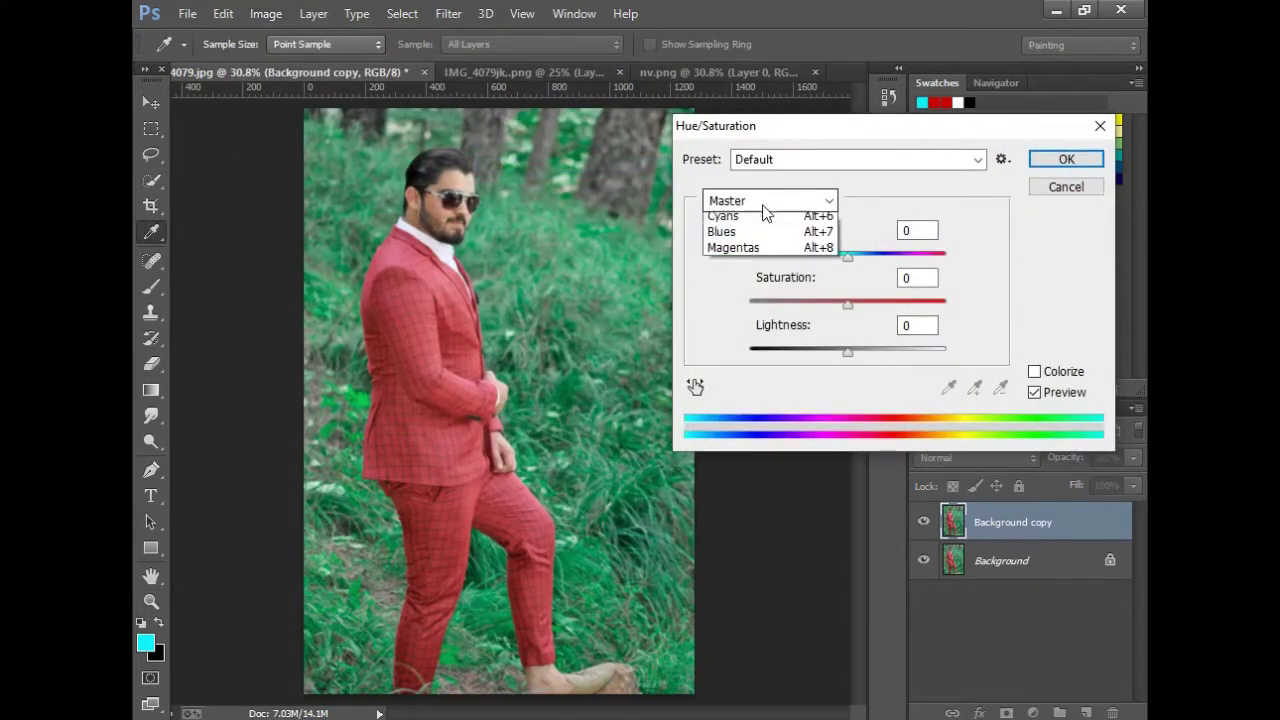
pyautogui.click(760, 264)
pyautogui.moveTo(849, 258); pyautogui.dragTo(897, 255)
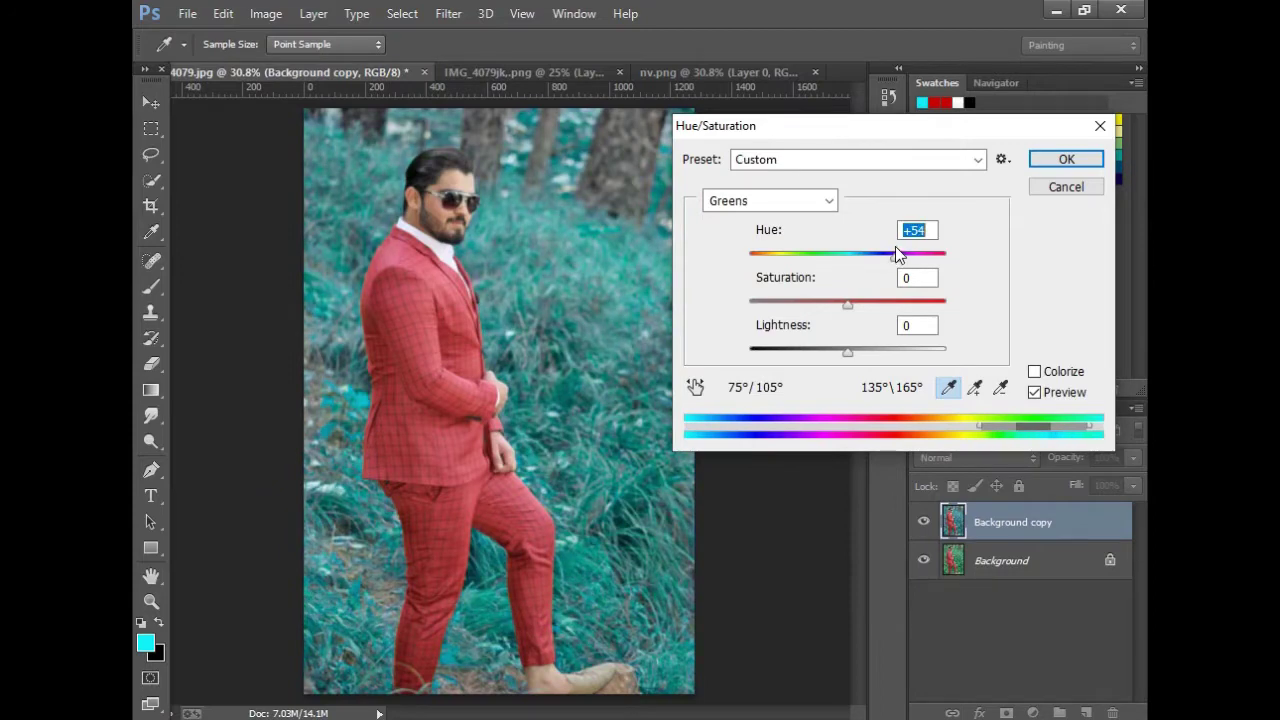
pyautogui.moveTo(848, 304); pyautogui.dragTo(899, 310)
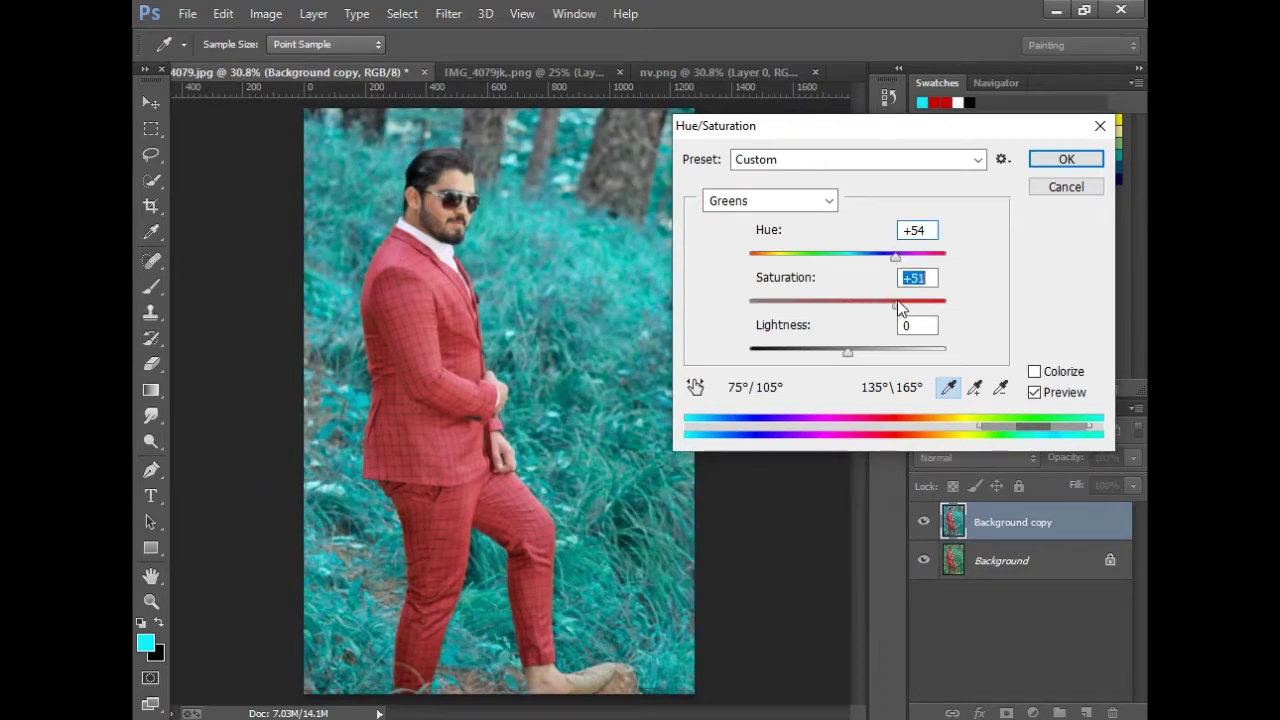
pyautogui.click(1052, 163)
# - Merge the visible layers and make a fresh copy of the teal-toned Background layer
pyautogui.press('z')
pyautogui.moveTo(643, 346); pyautogui.dragTo(658, 324)
pyautogui.rightClick(658, 324)
pyautogui.click(720, 329)
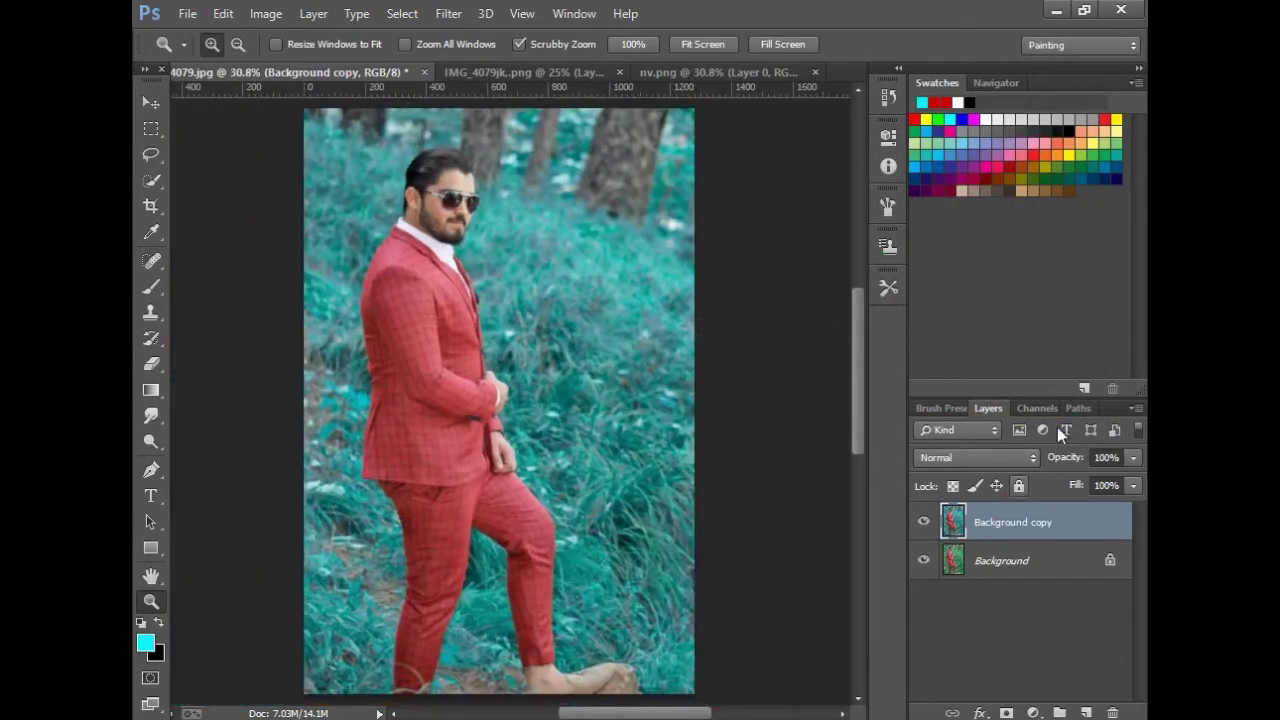
pyautogui.click(1133, 408)
pyautogui.click(1040, 597)
pyautogui.moveTo(1034, 523); pyautogui.dragTo(1087, 711)
# - In the Camera Raw filter's HSL hue settings, set Aquas to +13 and Blues to -70
pyautogui.click(448, 13)
pyautogui.click(495, 124)
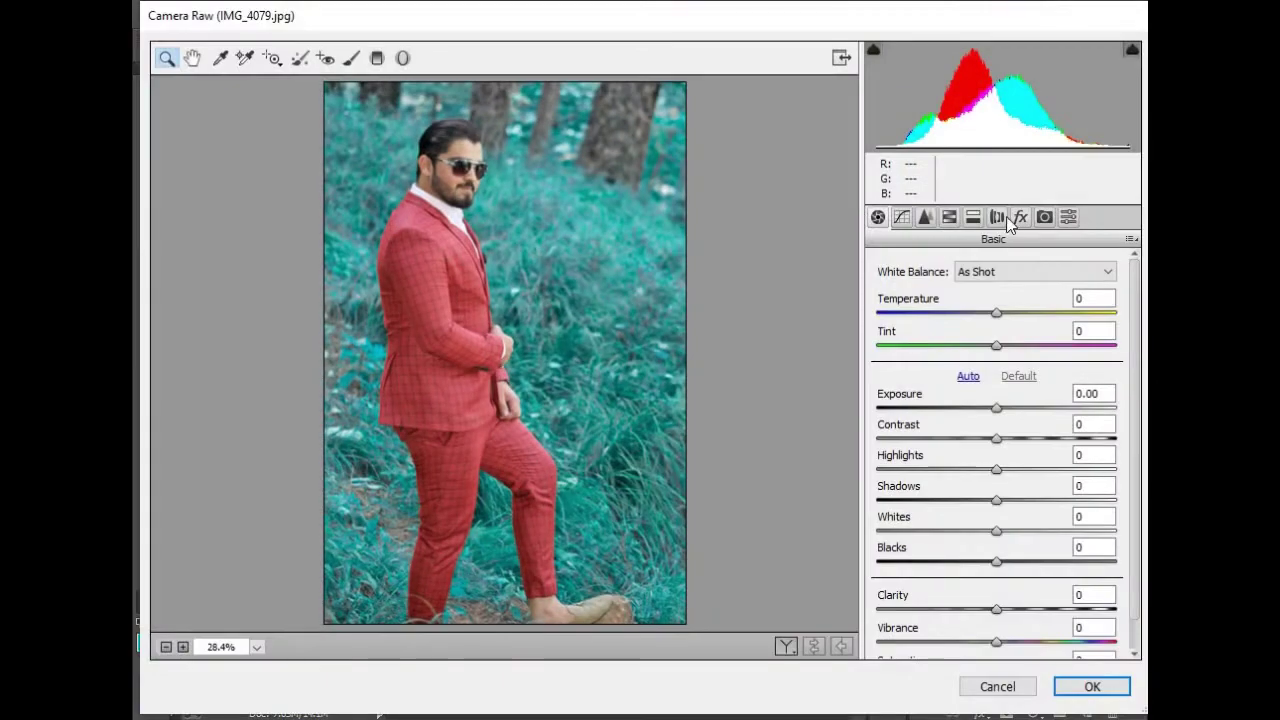
pyautogui.click(949, 217)
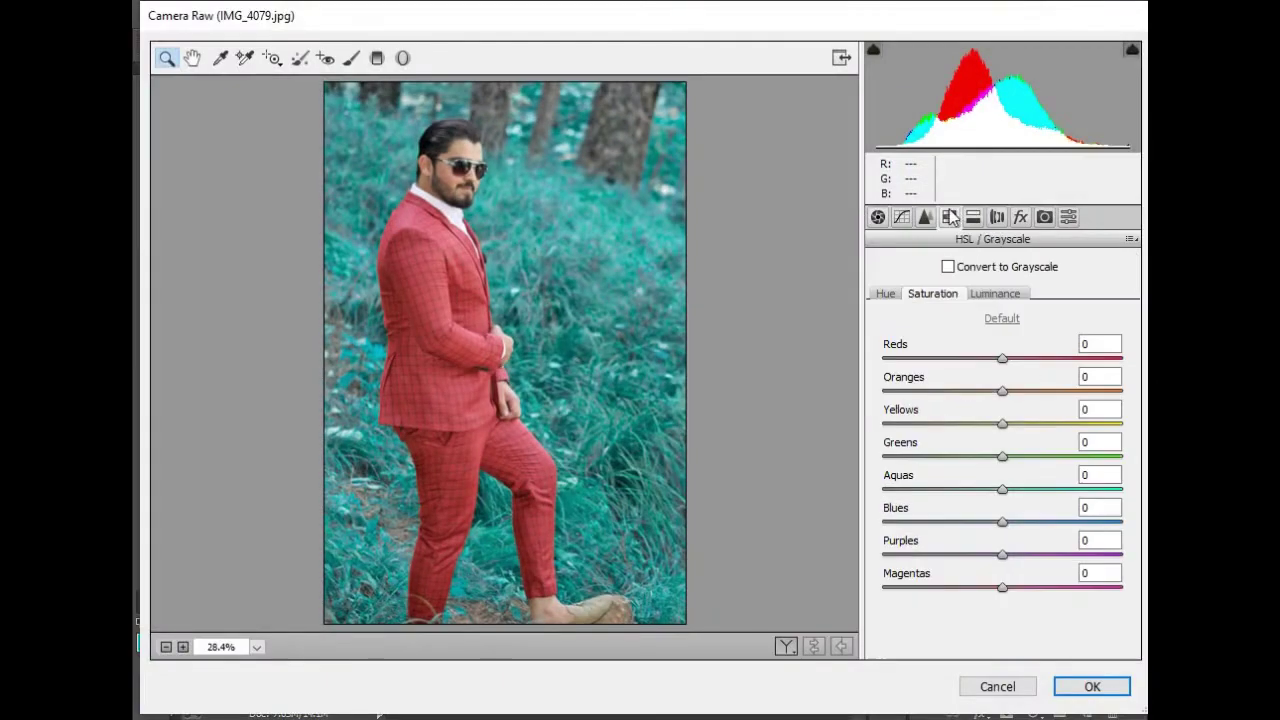
pyautogui.click(886, 294)
pyautogui.moveTo(1000, 491); pyautogui.dragTo(920, 518)
pyautogui.click(934, 293)
pyautogui.click(886, 296)
pyautogui.moveTo(1010, 489)
pyautogui.mouseDown()
pyautogui.moveTo(1051, 485)
pyautogui.moveTo(979, 488)
pyautogui.moveTo(1011, 521)
pyautogui.moveTo(1065, 522)
pyautogui.moveTo(1034, 522)
pyautogui.moveTo(1074, 494)
pyautogui.moveTo(1013, 495)
pyautogui.moveTo(1103, 489)
pyautogui.moveTo(1006, 500)
pyautogui.moveTo(1023, 500)
pyautogui.mouseUp()
# - Set the HSL saturation to Aquas +8 and Blues +26, and the Aquas luminance to +13
pyautogui.click(932, 293)
pyautogui.click(995, 294)
pyautogui.click(926, 294)
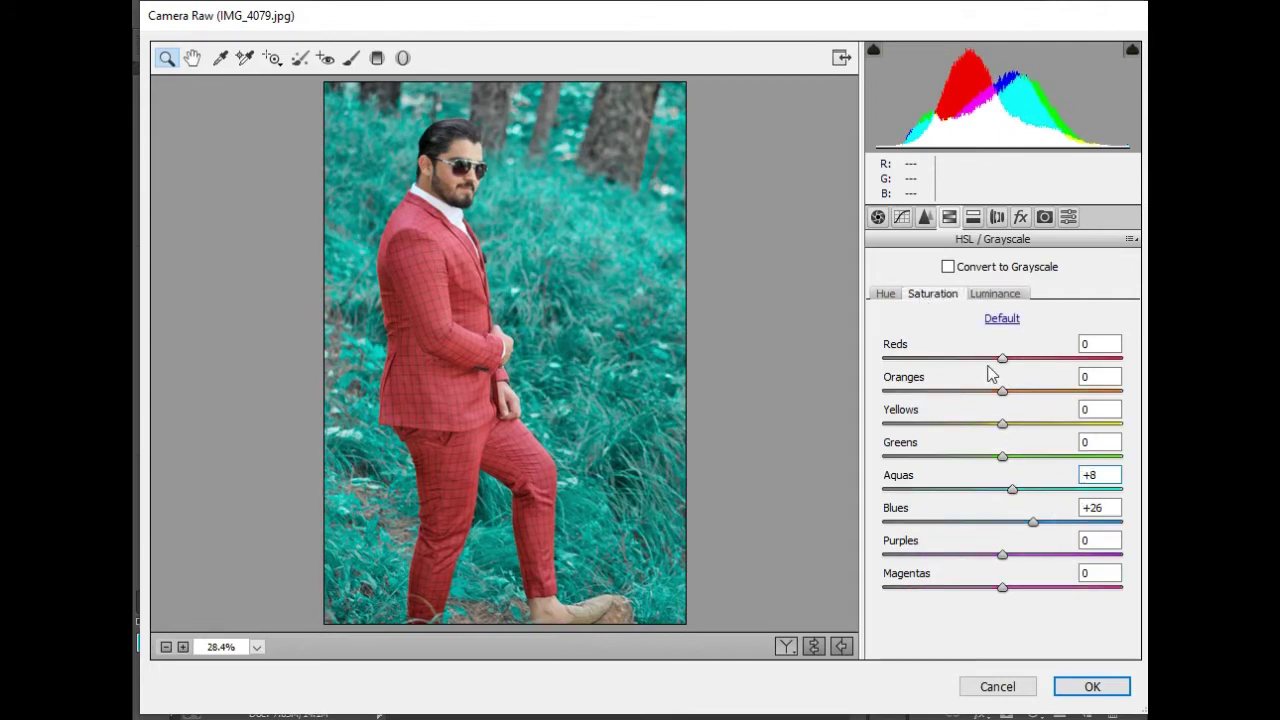
# - Adjust the Reds in the HSL settings to hue -15, saturation +44 and luminance -9
pyautogui.moveTo(1006, 366)
pyautogui.mouseDown()
pyautogui.moveTo(1080, 363)
pyautogui.moveTo(951, 363)
pyautogui.moveTo(1088, 371)
pyautogui.moveTo(967, 358)
pyautogui.moveTo(986, 358)
pyautogui.mouseUp()
pyautogui.click(996, 294)
pyautogui.click(933, 294)
pyautogui.click(886, 294)
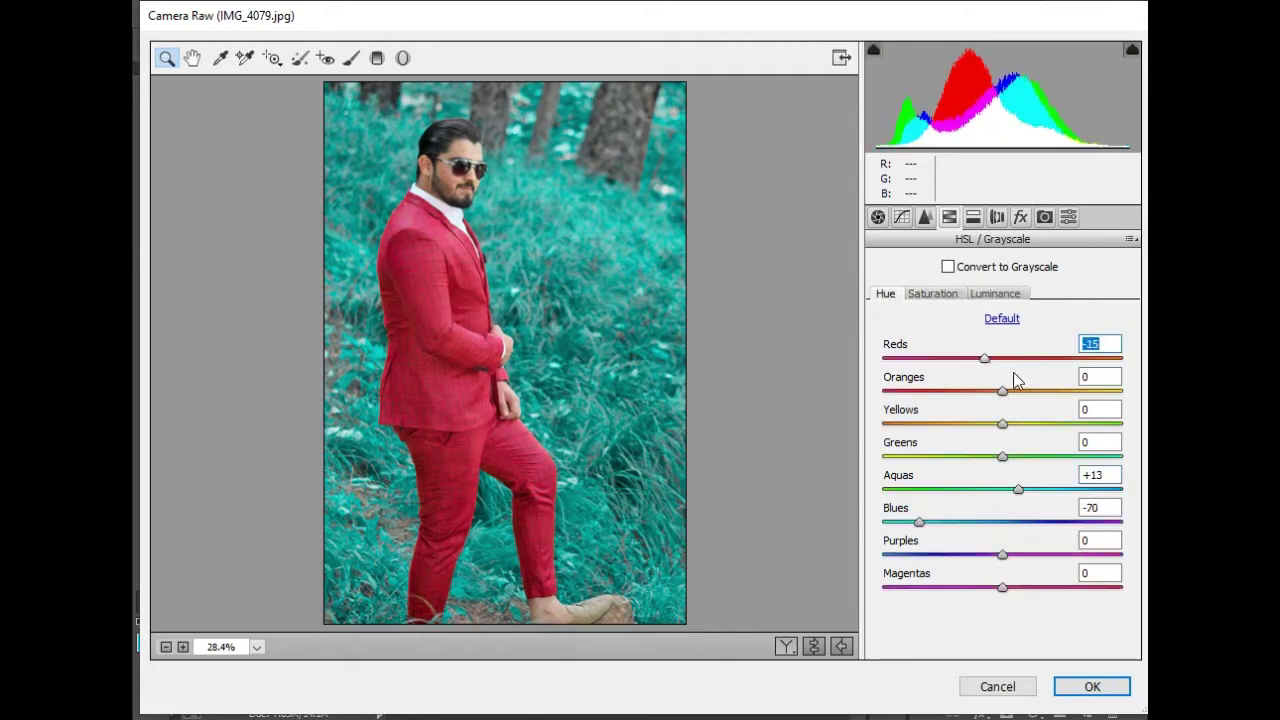
# - Raise the Oranges saturation, set the Oranges luminance to +22, and apply the Camera Raw filter
pyautogui.click(932, 293)
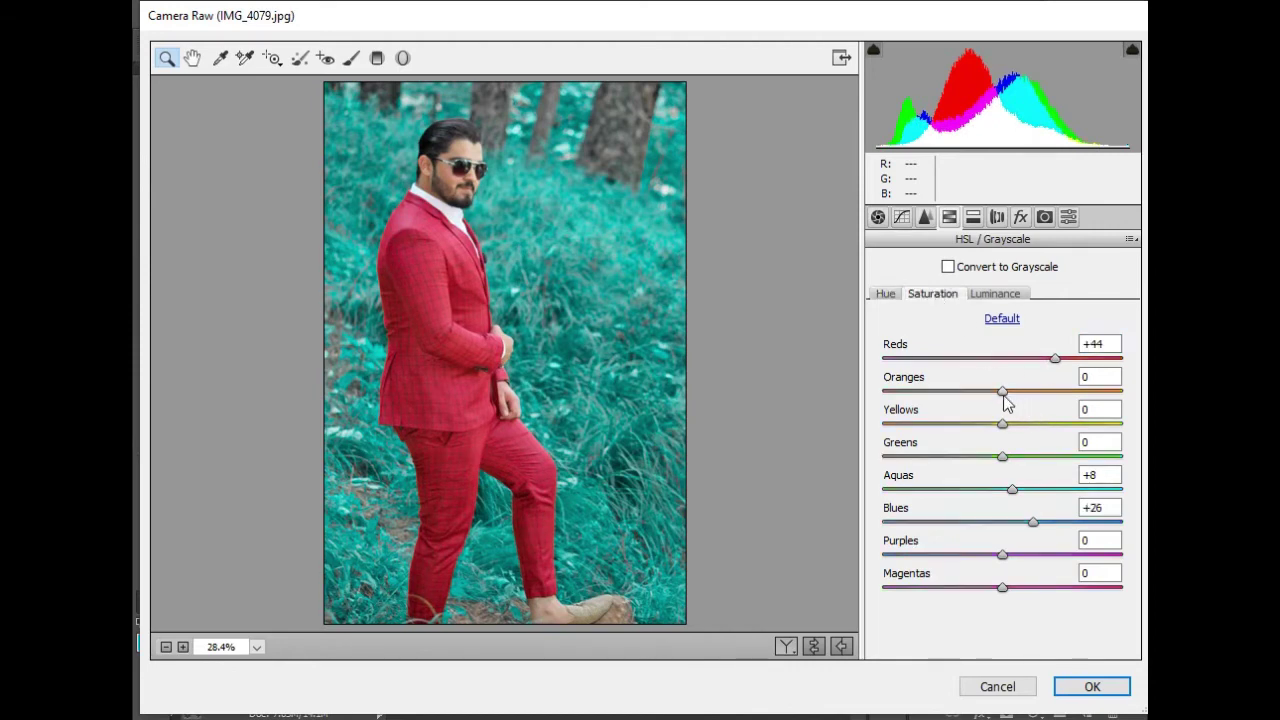
pyautogui.moveTo(995, 400); pyautogui.dragTo(1043, 391)
pyautogui.click(995, 293)
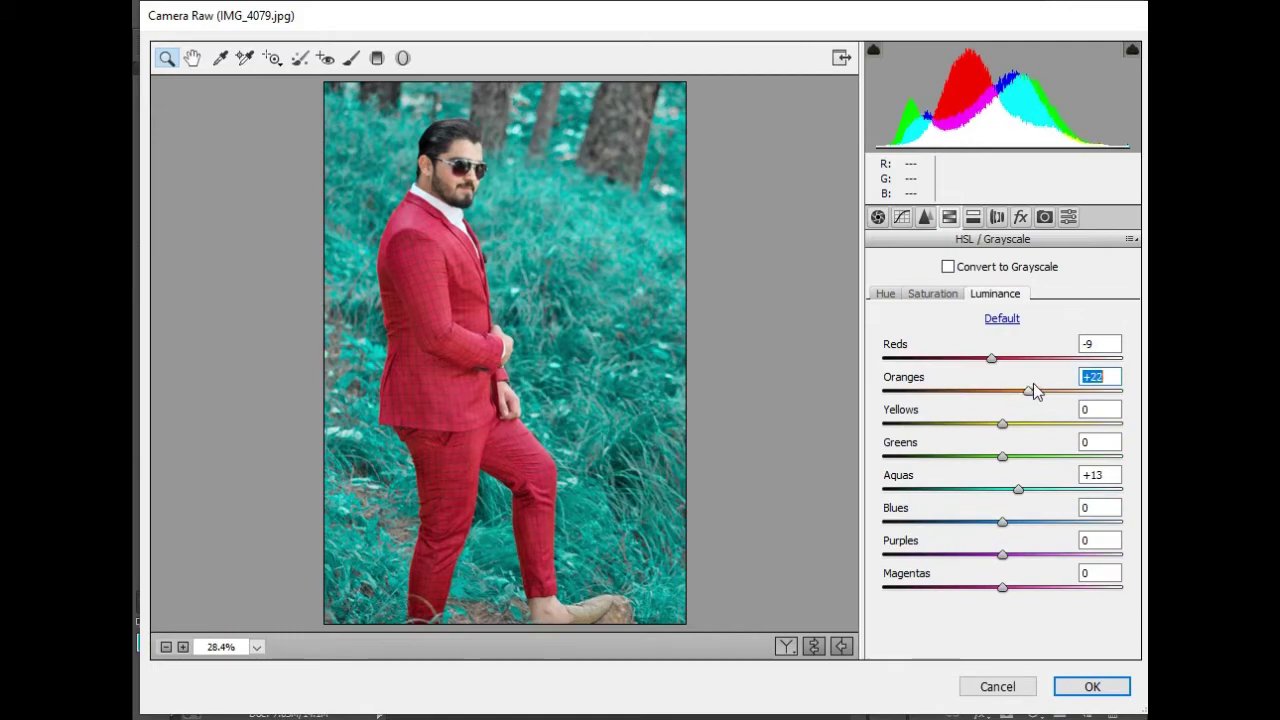
pyautogui.click(1090, 686)
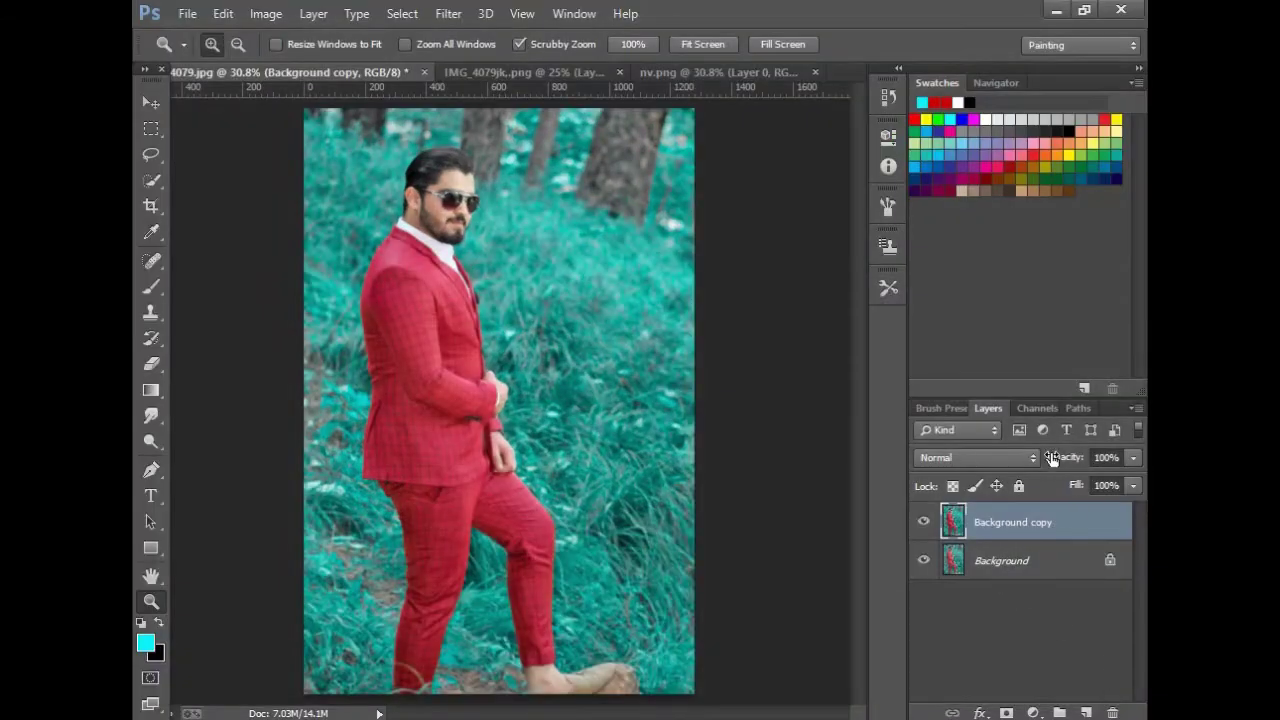
# - Flatten the image into a single Background layer
pyautogui.click(1134, 408)
pyautogui.click(1029, 620)
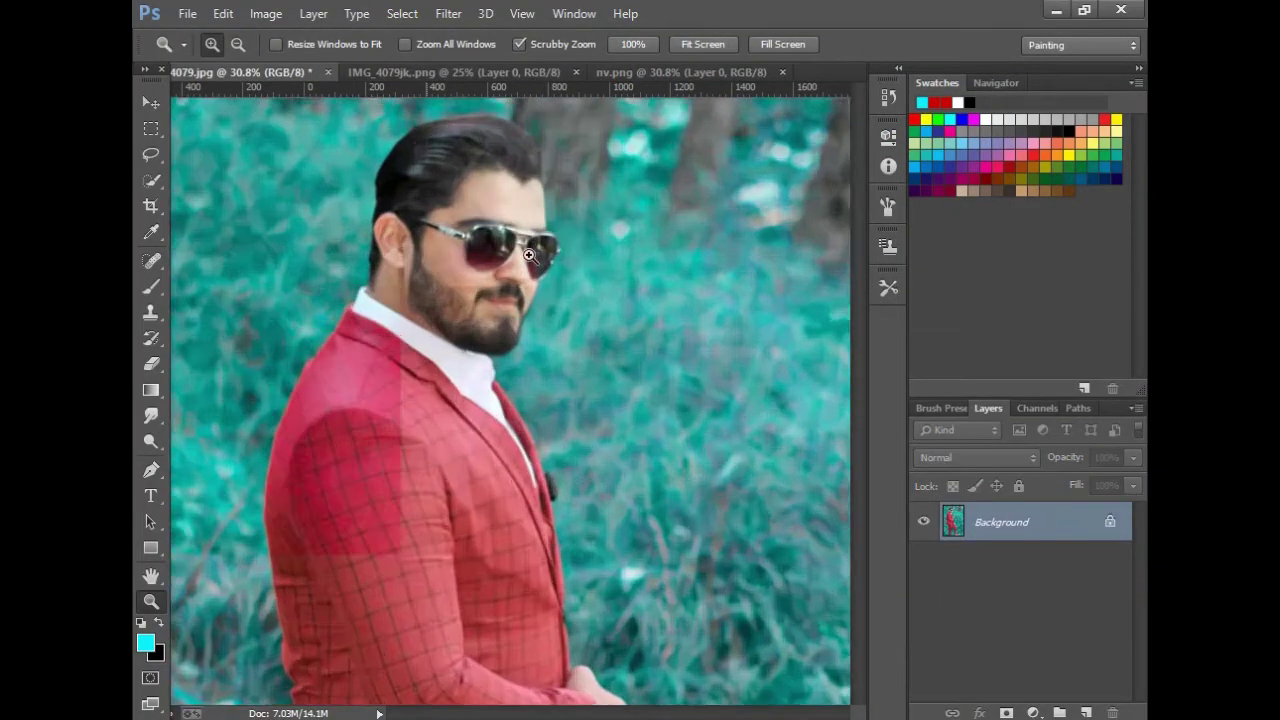
# - Smooth the man's forehead and cheek with the Smudge tool using a 50 px brush at 14% strength
pyautogui.moveTo(507, 282); pyautogui.dragTo(507, 282)
pyautogui.hotkey('ctrl', '1')
pyautogui.click(151, 415)
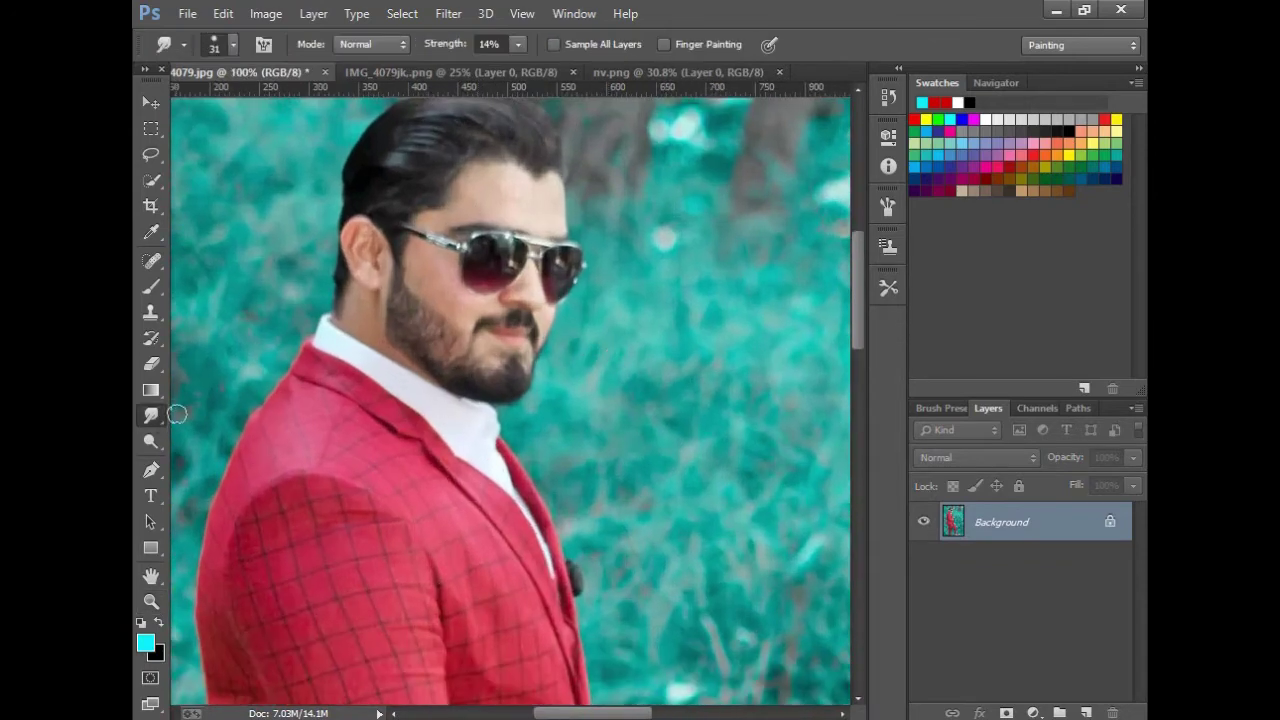
pyautogui.rightClick(418, 274)
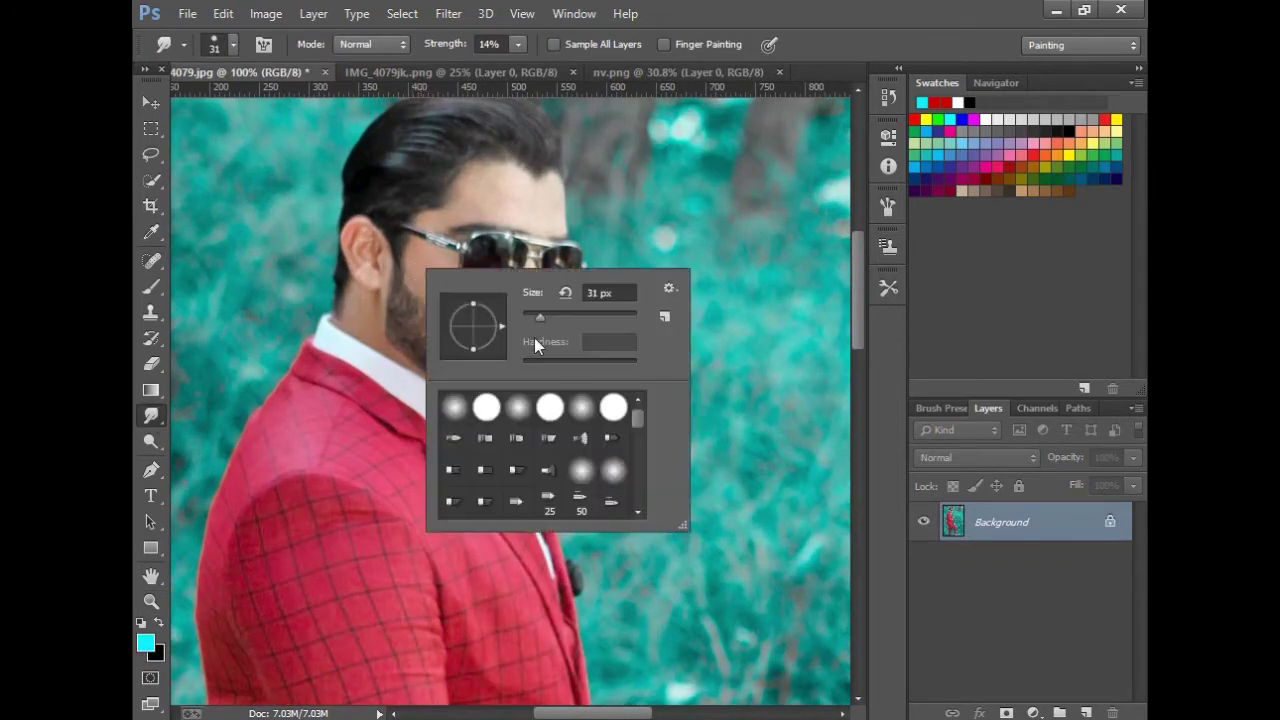
pyautogui.moveTo(550, 320); pyautogui.dragTo(553, 320)
pyautogui.click(478, 192)
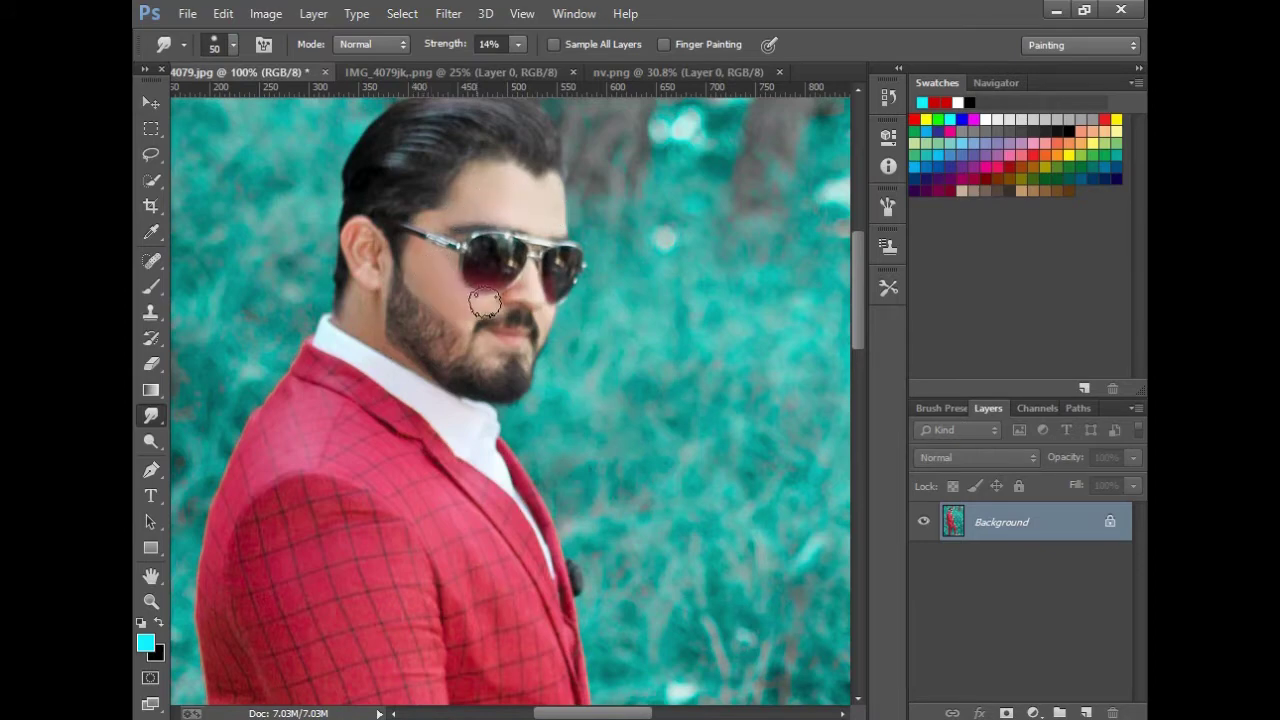
# - Reduce the Smudge brush to 31 px and smooth the skin around the nose and sunglasses
pyautogui.rightClick(516, 288)
pyautogui.moveTo(634, 338); pyautogui.dragTo(617, 338)
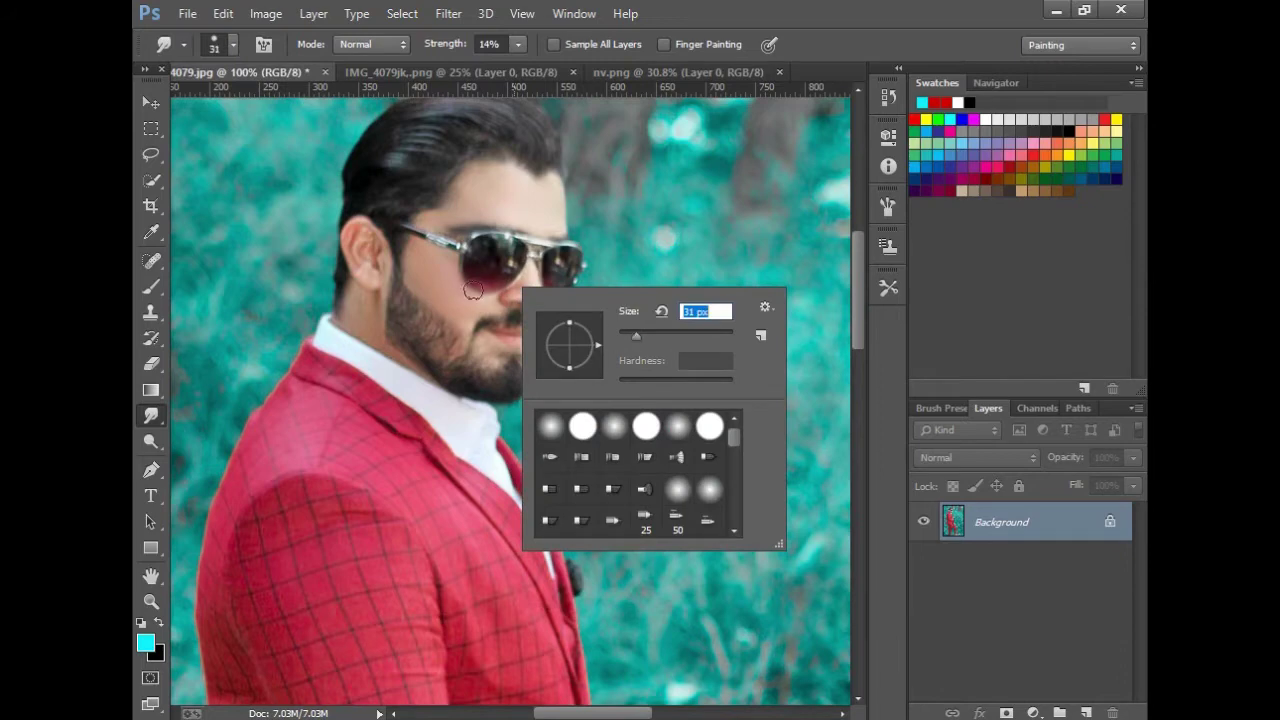
pyautogui.click(529, 279)
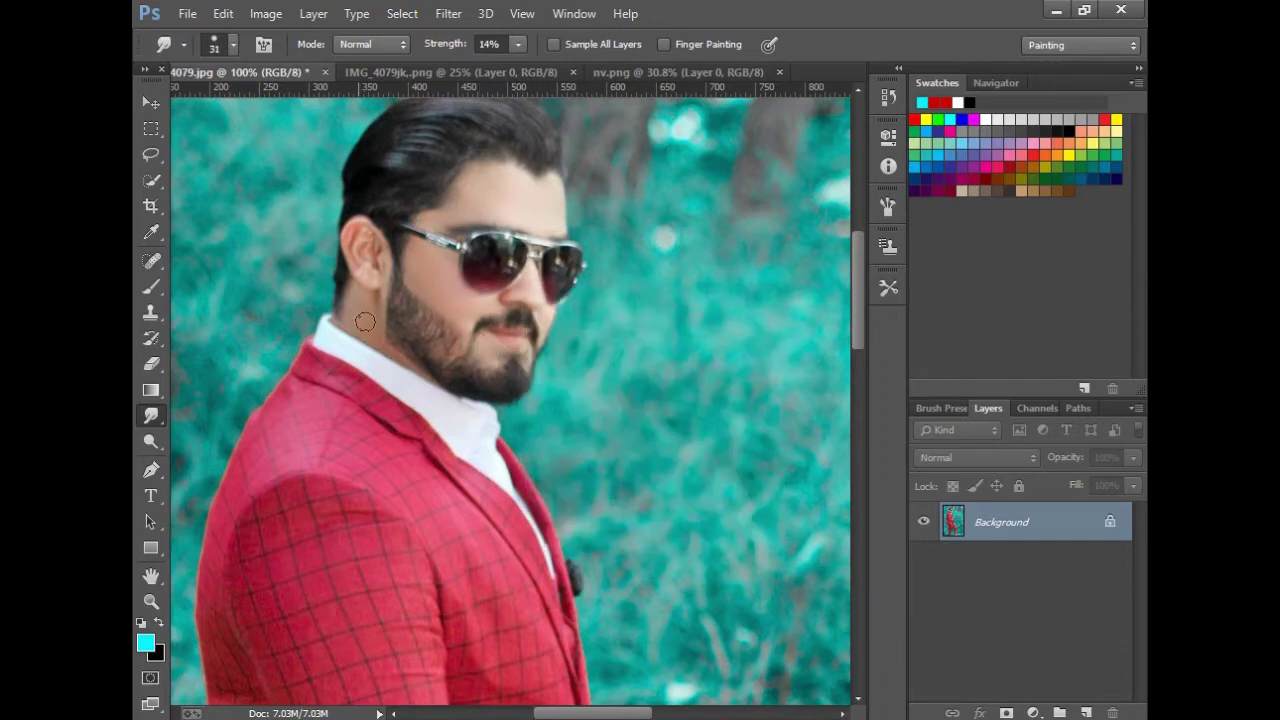
# - Duplicate the retouched Background layer
pyautogui.click(150, 601)
pyautogui.rightClick(356, 503)
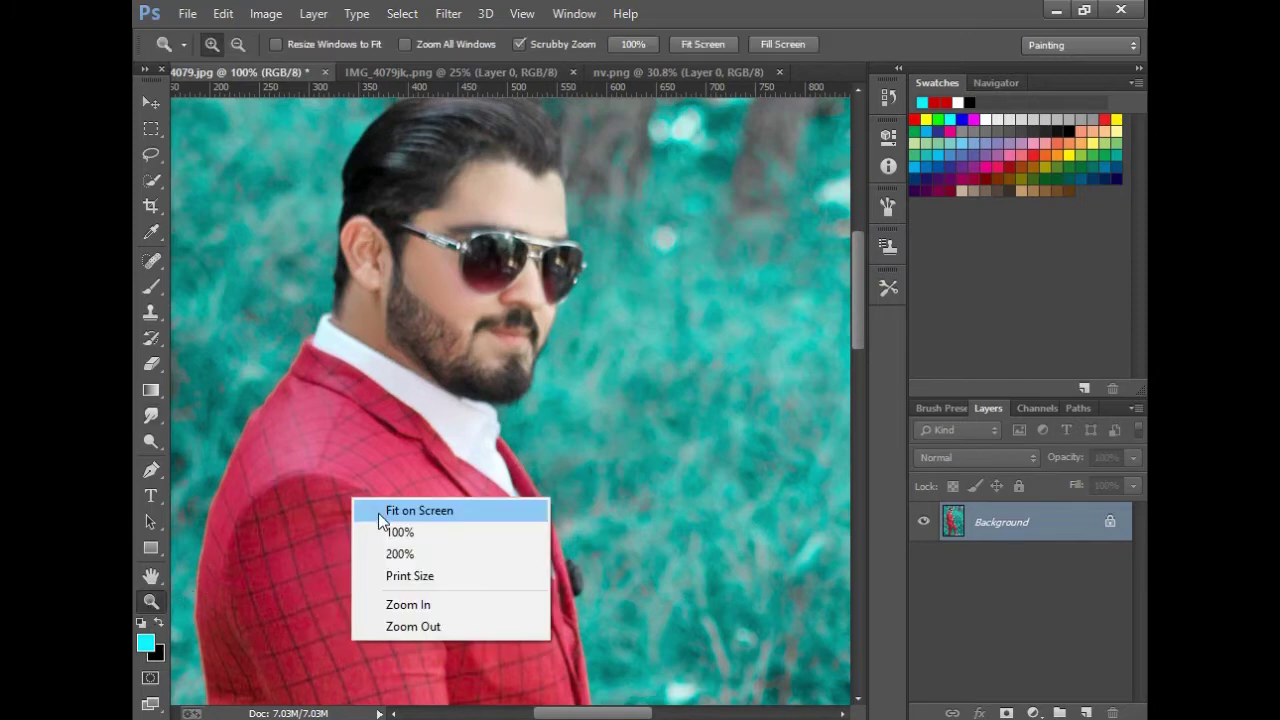
pyautogui.click(378, 513)
pyautogui.moveTo(1022, 527); pyautogui.dragTo(1085, 712)
# - Reshape the man's hair in the Liquify filter, using the Forward Warp tool at brush size 100, and apply it
pyautogui.click(448, 13)
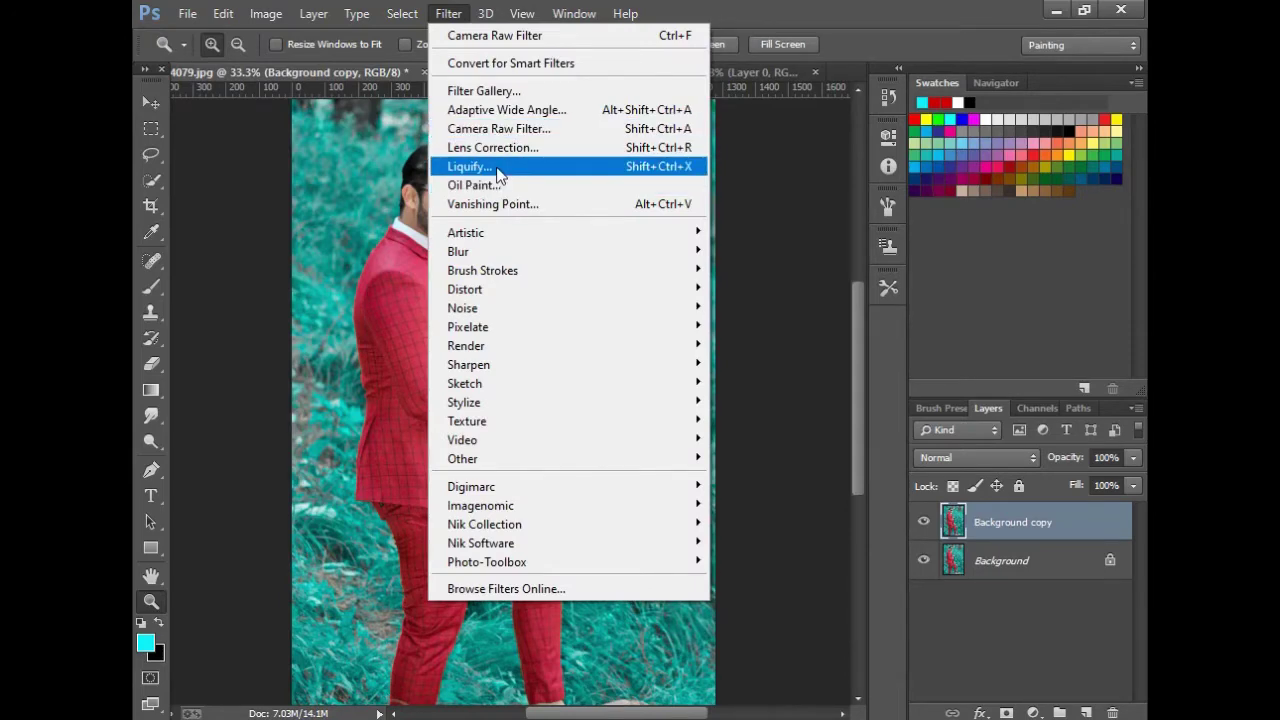
pyautogui.click(500, 167)
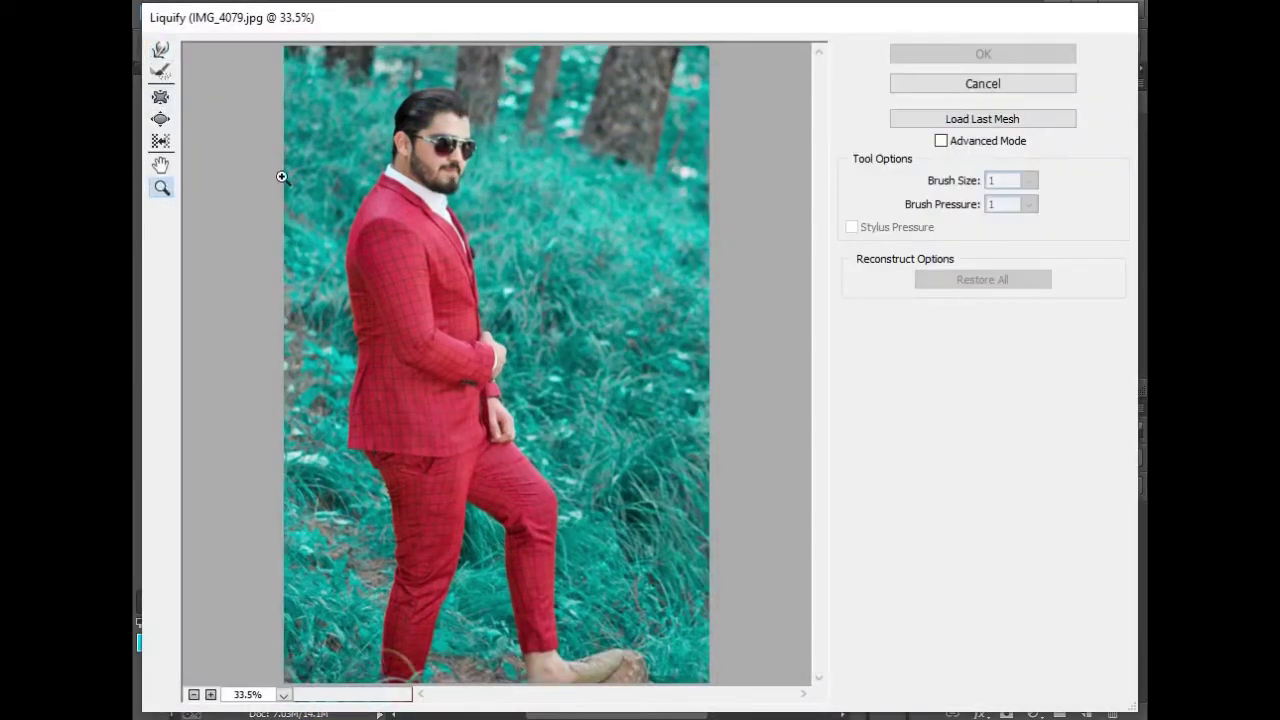
pyautogui.moveTo(364, 74); pyautogui.dragTo(504, 203)
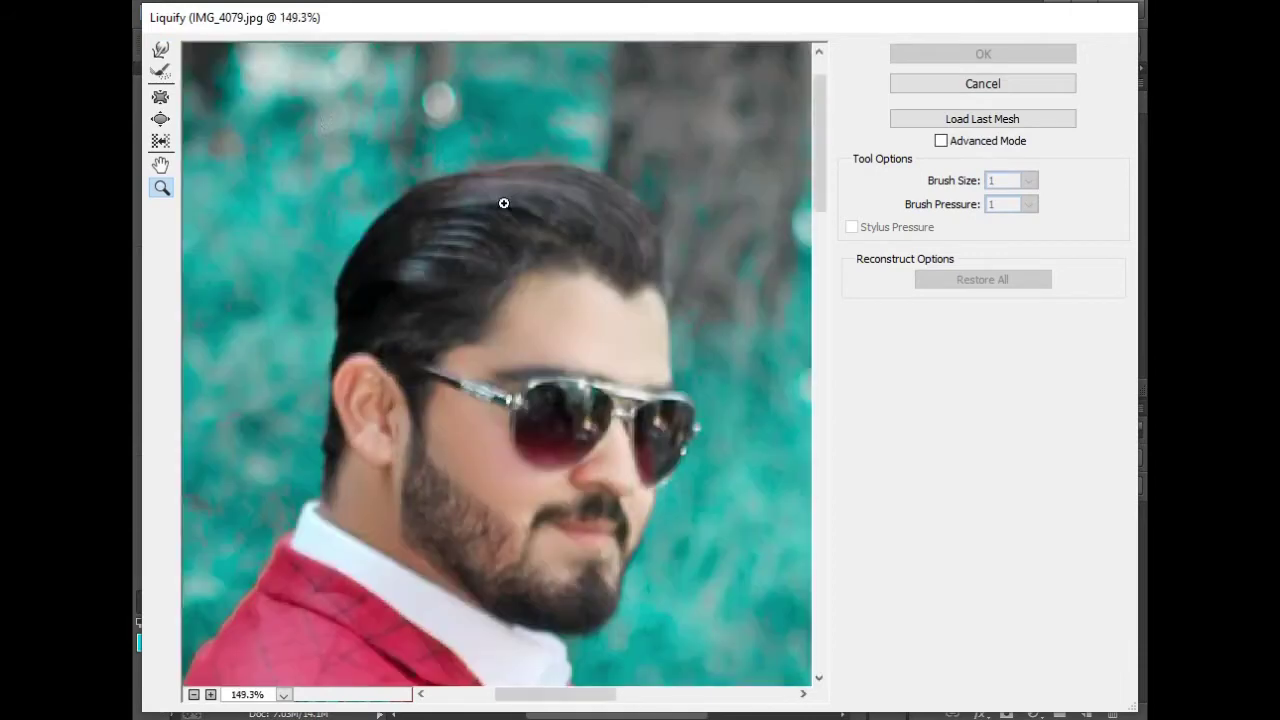
pyautogui.click(159, 53)
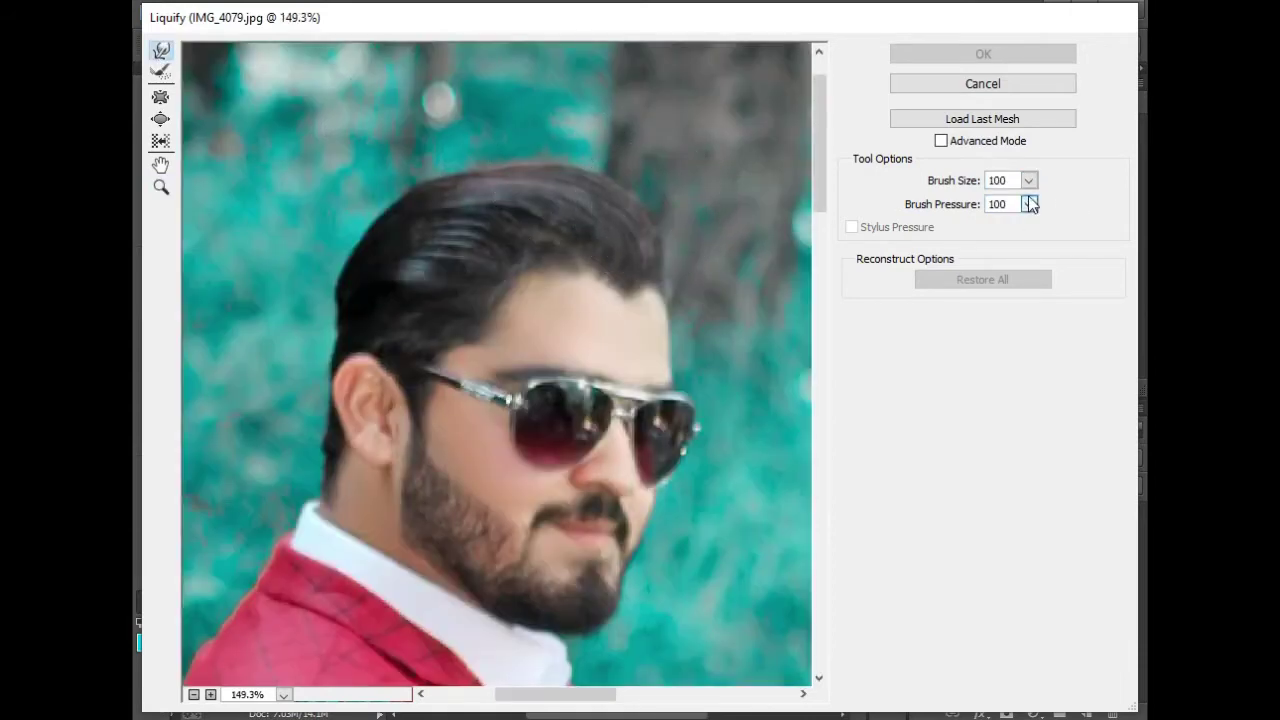
pyautogui.moveTo(1030, 204); pyautogui.dragTo(972, 245)
pyautogui.moveTo(677, 206)
pyautogui.mouseDown()
pyautogui.moveTo(643, 224)
pyautogui.moveTo(633, 146)
pyautogui.moveTo(602, 186)
pyautogui.moveTo(581, 139)
pyautogui.moveTo(543, 170)
pyautogui.moveTo(475, 139)
pyautogui.moveTo(480, 168)
pyautogui.moveTo(421, 154)
pyautogui.moveTo(485, 163)
pyautogui.moveTo(460, 136)
pyautogui.moveTo(451, 167)
pyautogui.moveTo(394, 156)
pyautogui.moveTo(421, 171)
pyautogui.moveTo(368, 199)
pyautogui.moveTo(347, 249)
pyautogui.moveTo(381, 212)
pyautogui.moveTo(334, 320)
pyautogui.mouseUp()
pyautogui.moveTo(571, 137)
pyautogui.mouseDown()
pyautogui.moveTo(461, 141)
pyautogui.moveTo(351, 203)
pyautogui.moveTo(330, 174)
pyautogui.moveTo(308, 195)
pyautogui.moveTo(348, 150)
pyautogui.mouseUp()
pyautogui.click(161, 187)
pyautogui.rightClick(392, 160)
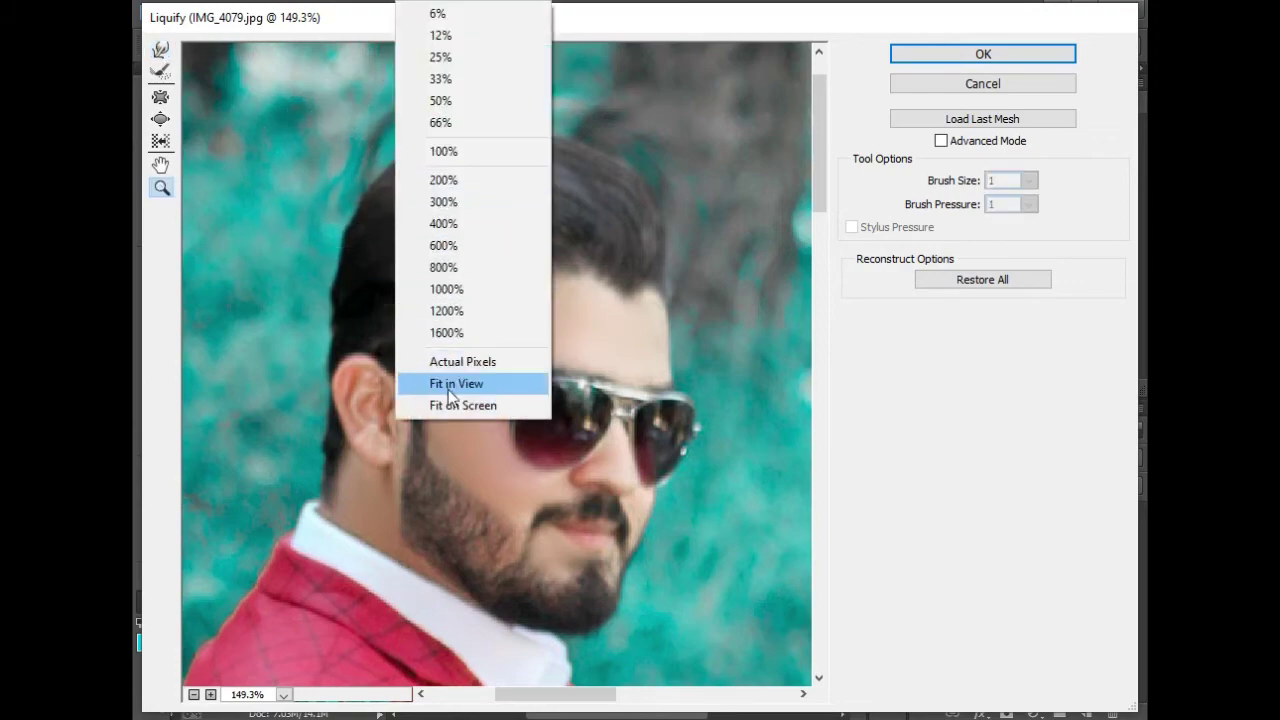
pyautogui.click(518, 404)
pyautogui.click(983, 54)
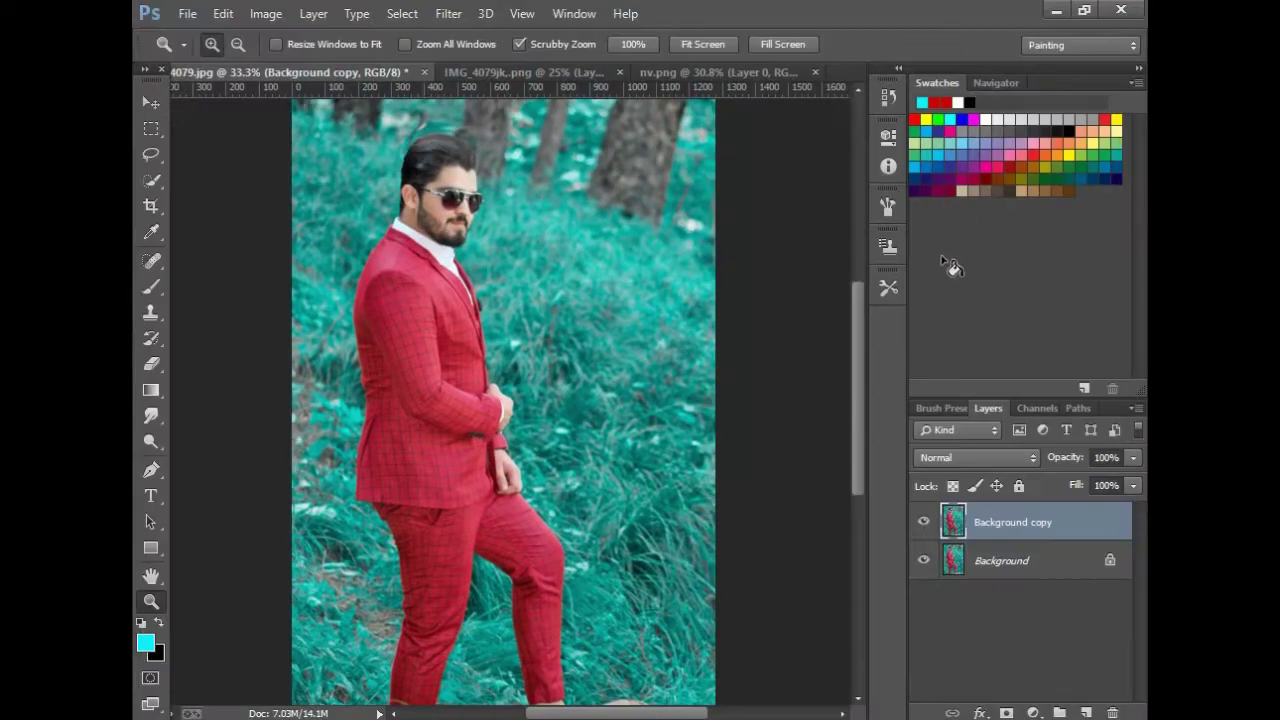
# - Merge the reshaped copy into the Background layer and duplicate the merged layer
pyautogui.rightClick(1118, 522)
pyautogui.click(1020, 612)
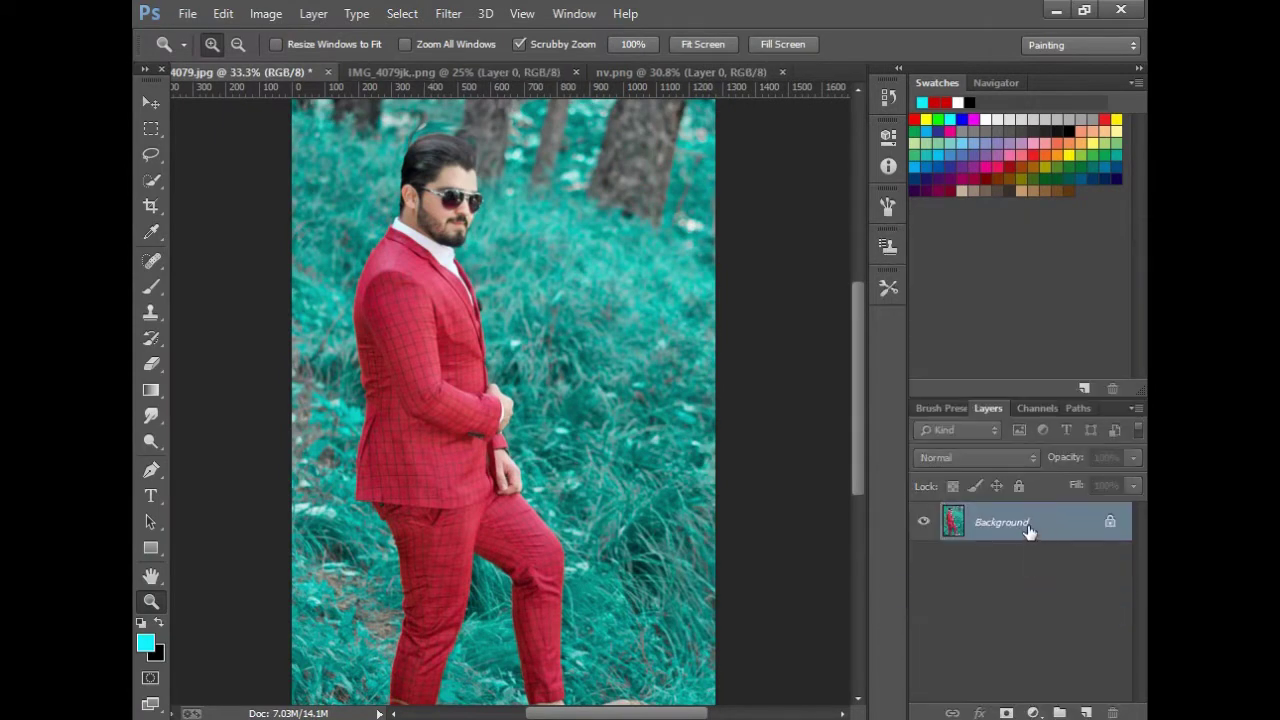
pyautogui.moveTo(1040, 522); pyautogui.dragTo(1087, 712)
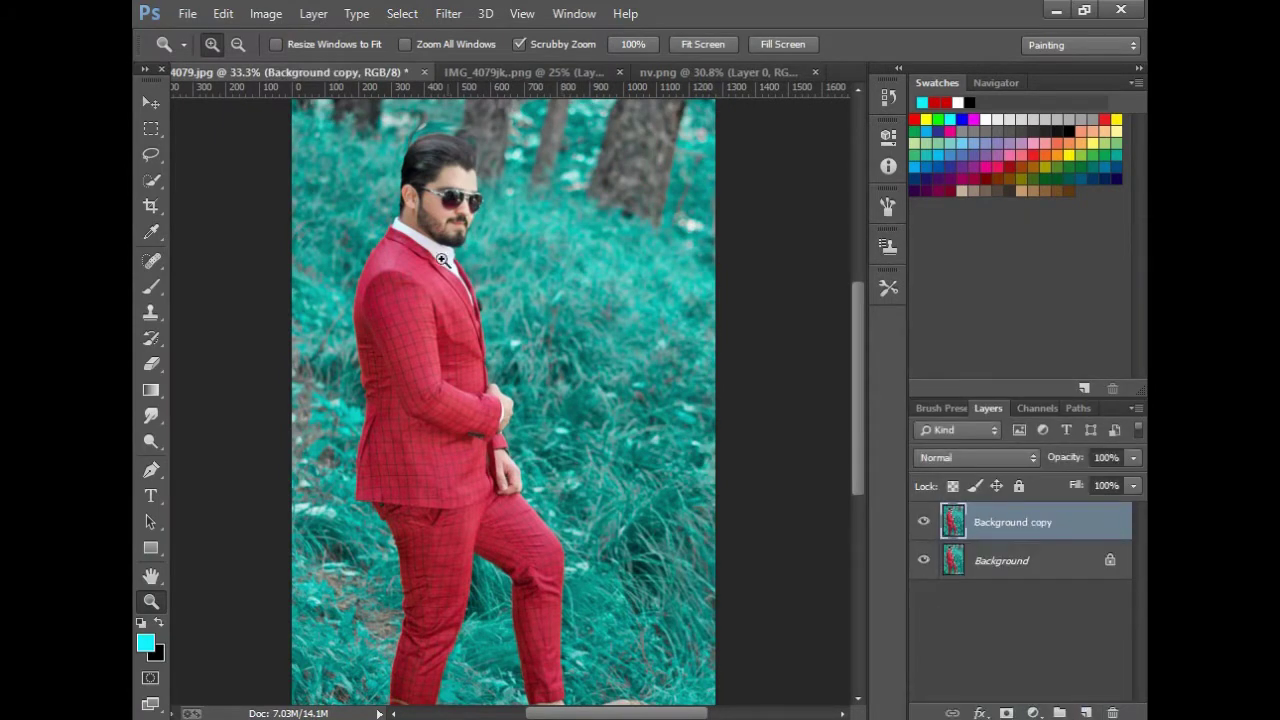
# - In the Camera Raw filter, set Clarity to +21 and fine-tune the Contrast on the copied layer
pyautogui.click(448, 13)
pyautogui.click(492, 127)
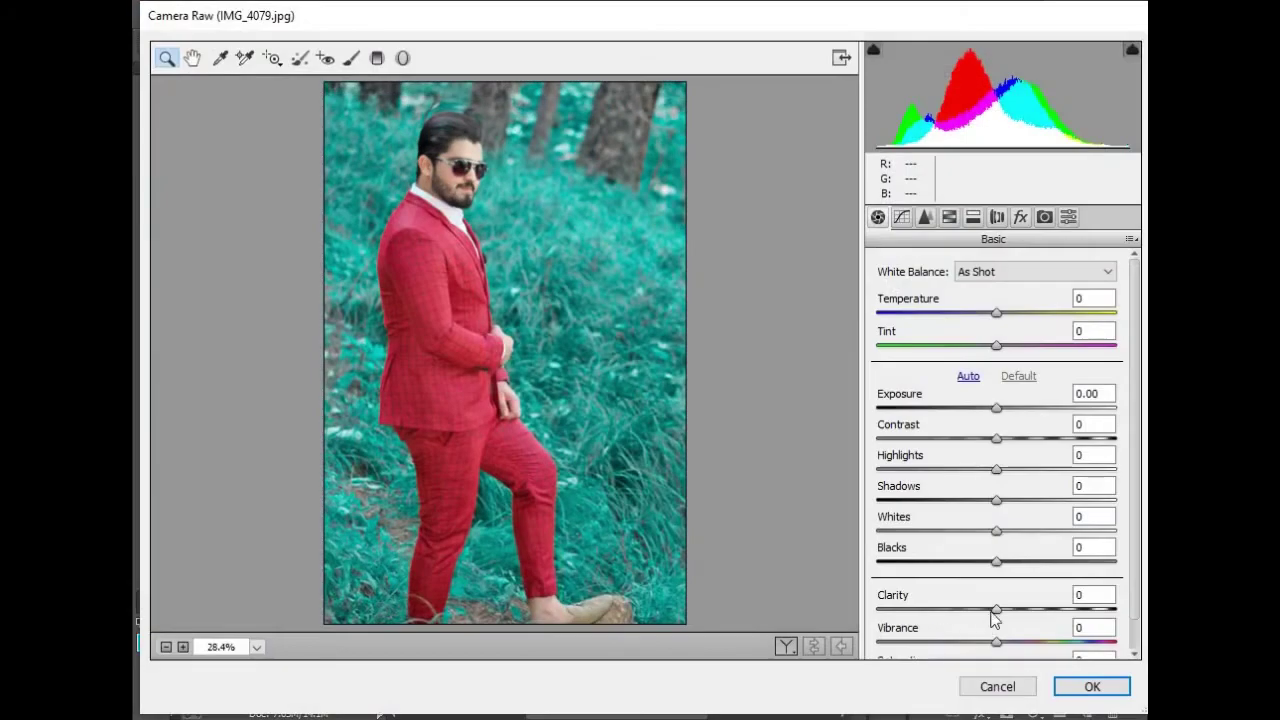
pyautogui.moveTo(993, 607); pyautogui.dragTo(1025, 606)
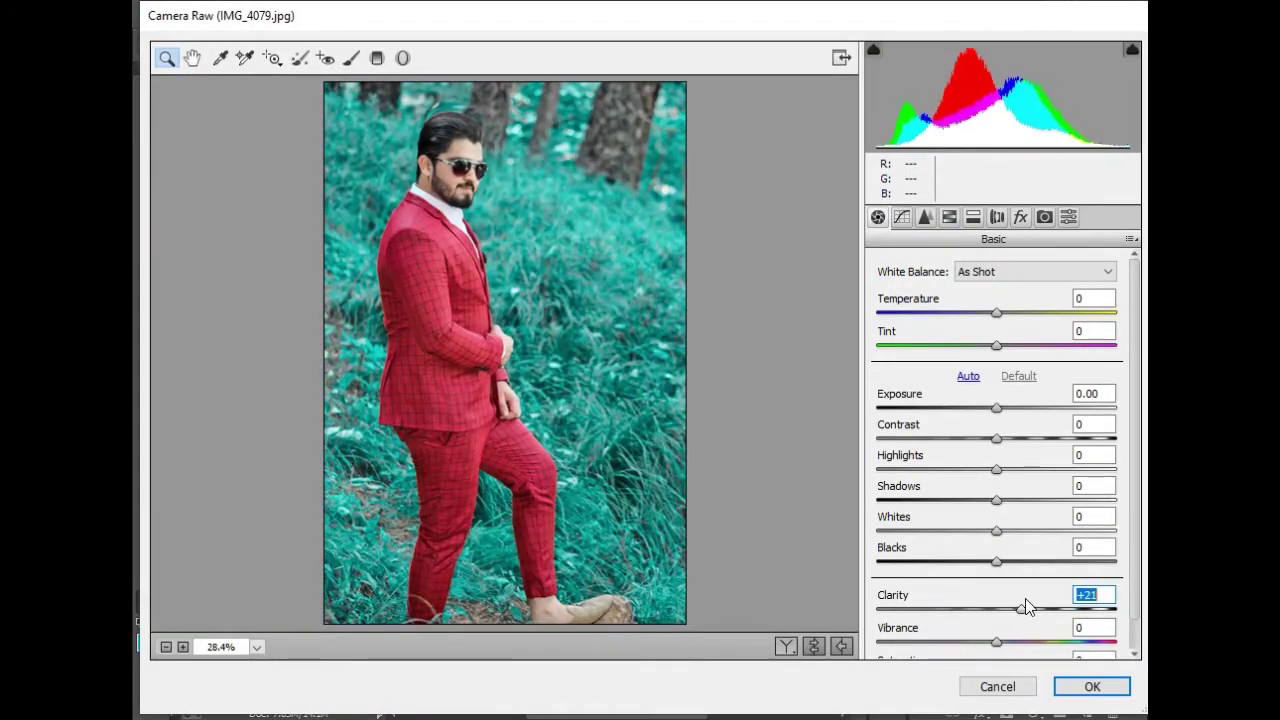
pyautogui.click(1000, 440)
pyautogui.moveTo(1015, 443)
pyautogui.mouseDown()
pyautogui.moveTo(1028, 434)
pyautogui.moveTo(1003, 449)
pyautogui.mouseUp()
# - Set the Oranges saturation to -35, apply the Camera Raw filter and merge the visible layers
pyautogui.click(949, 218)
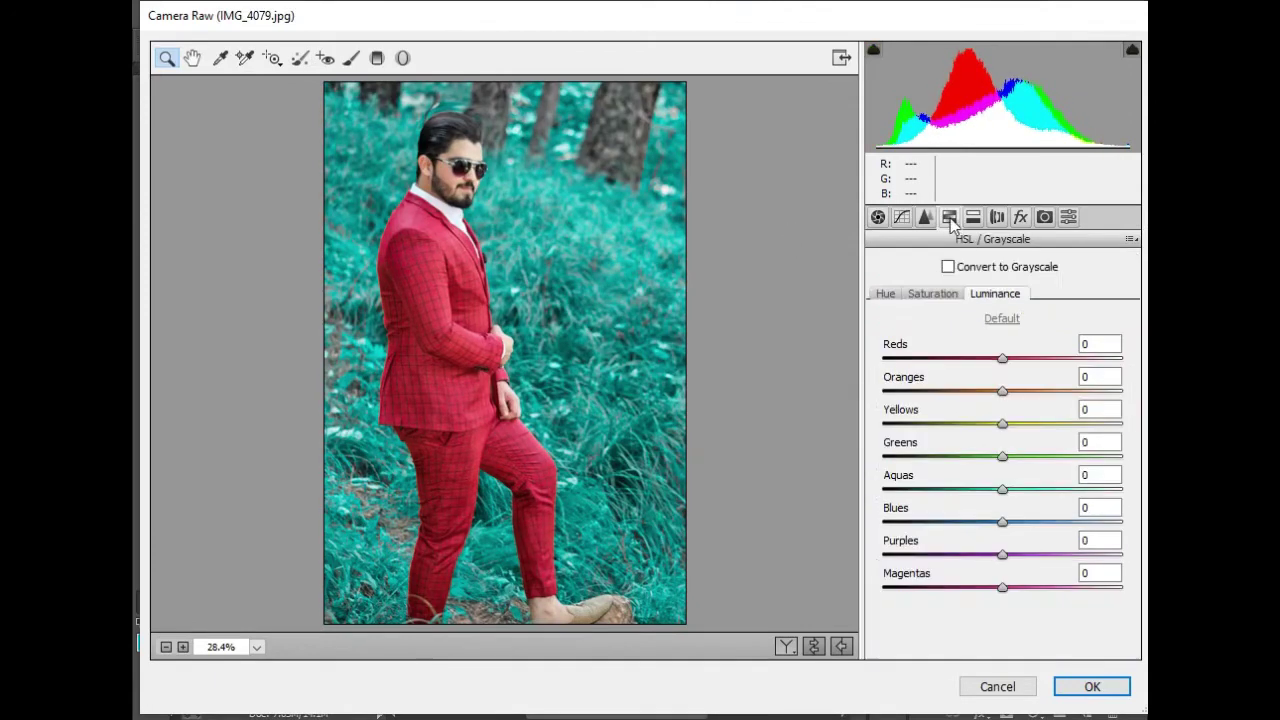
pyautogui.moveTo(1007, 393); pyautogui.dragTo(964, 398)
pyautogui.click(926, 296)
pyautogui.click(1107, 681)
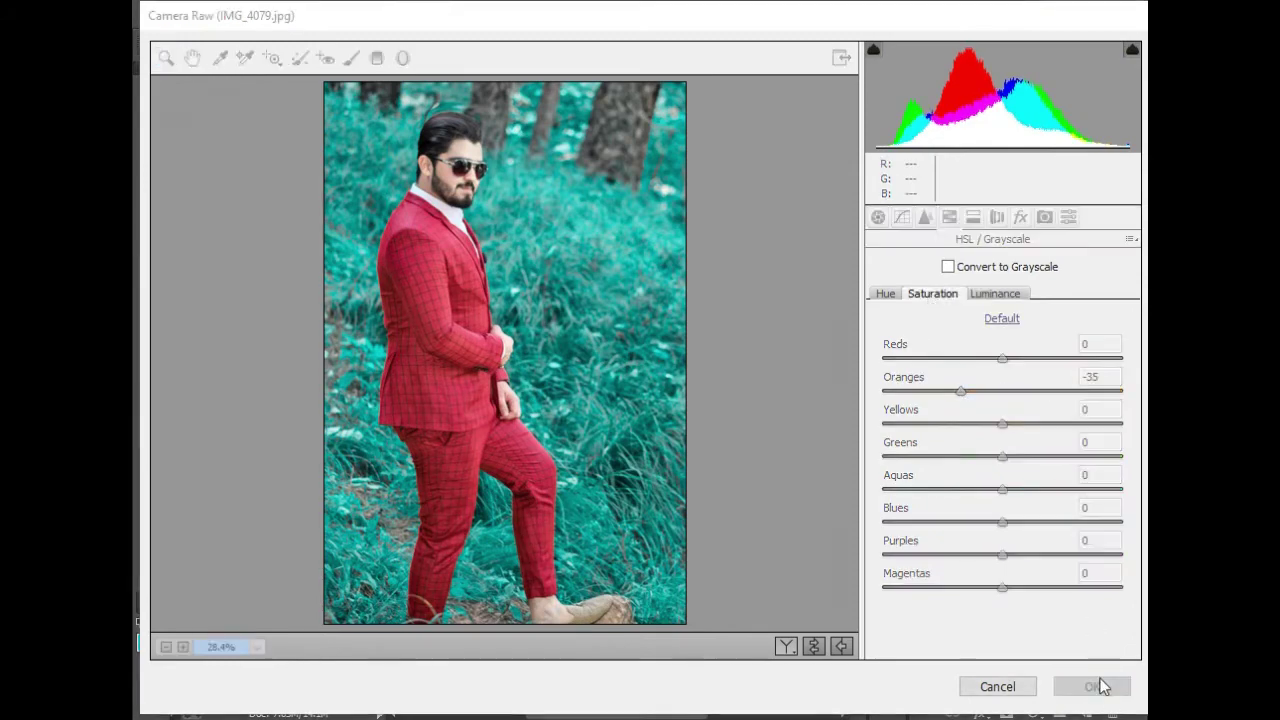
pyautogui.click(1135, 408)
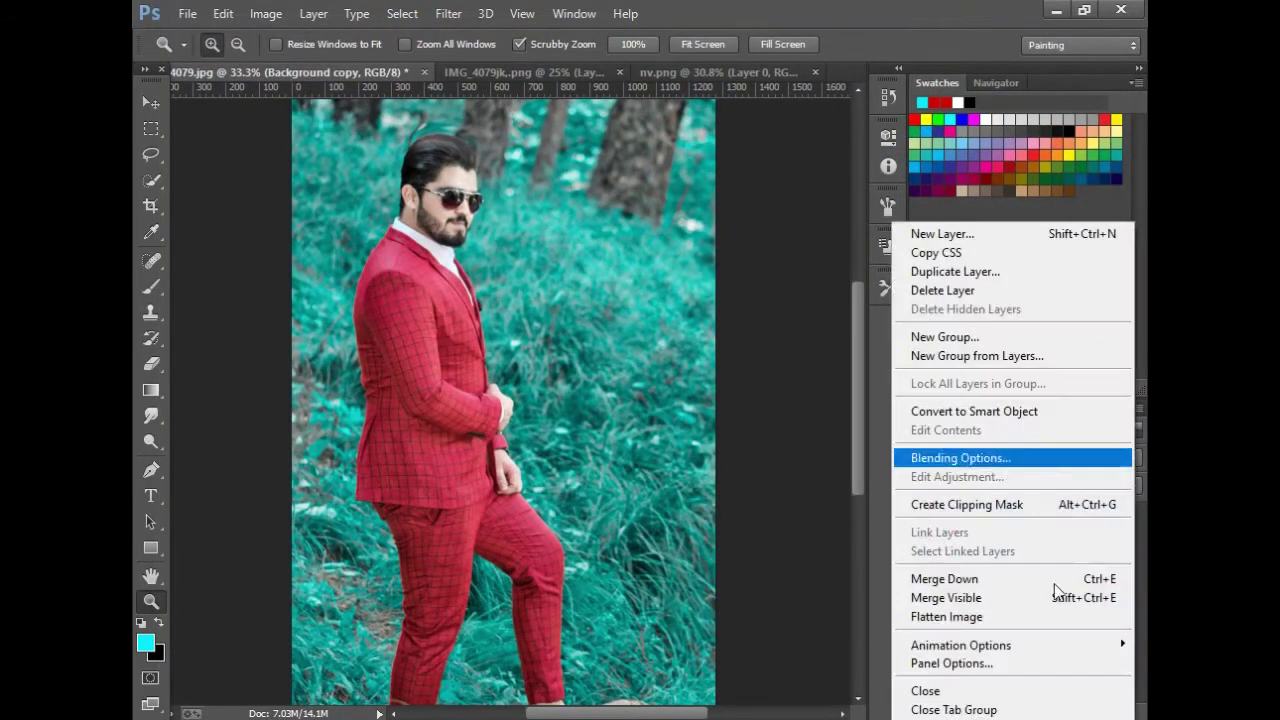
pyautogui.click(1057, 594)
# - Copy the cyan light swirl layer from IMG_4079jk,.png into the portrait document
pyautogui.moveTo(1050, 525); pyautogui.dragTo(168, 107)
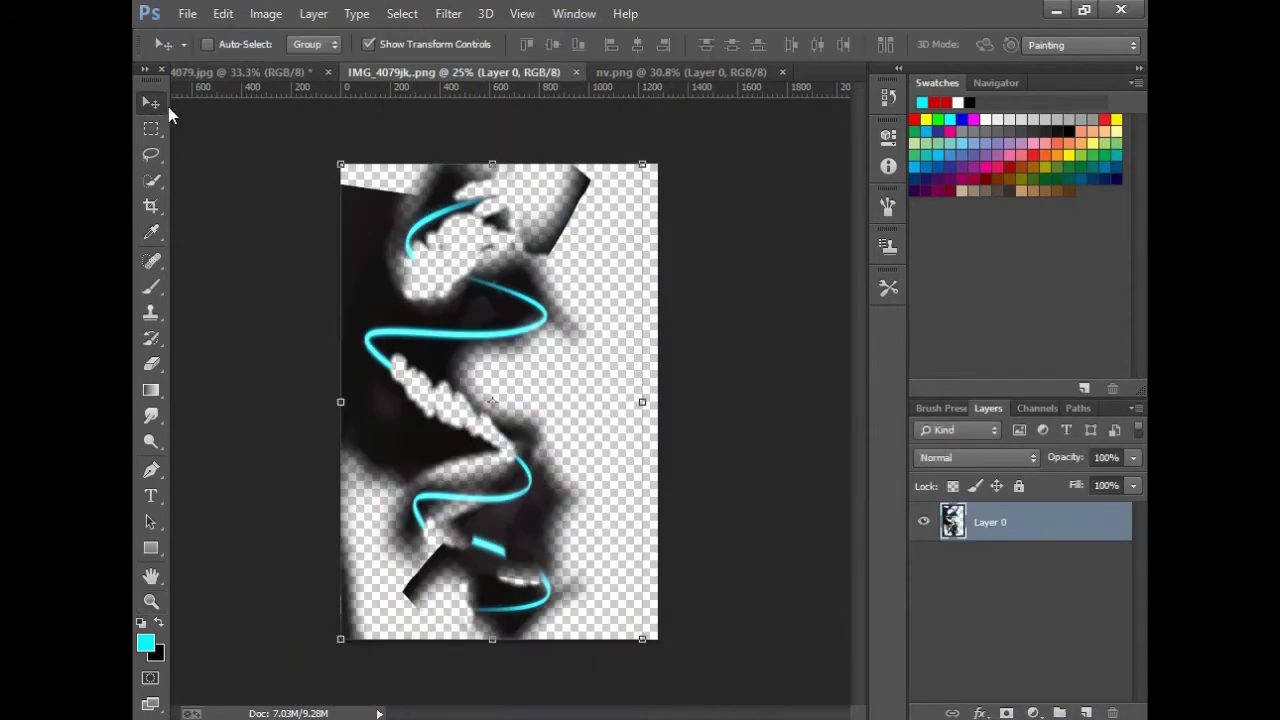
pyautogui.moveTo(500, 292); pyautogui.dragTo(355, 182)
pyautogui.moveTo(506, 361); pyautogui.dragTo(510, 345)
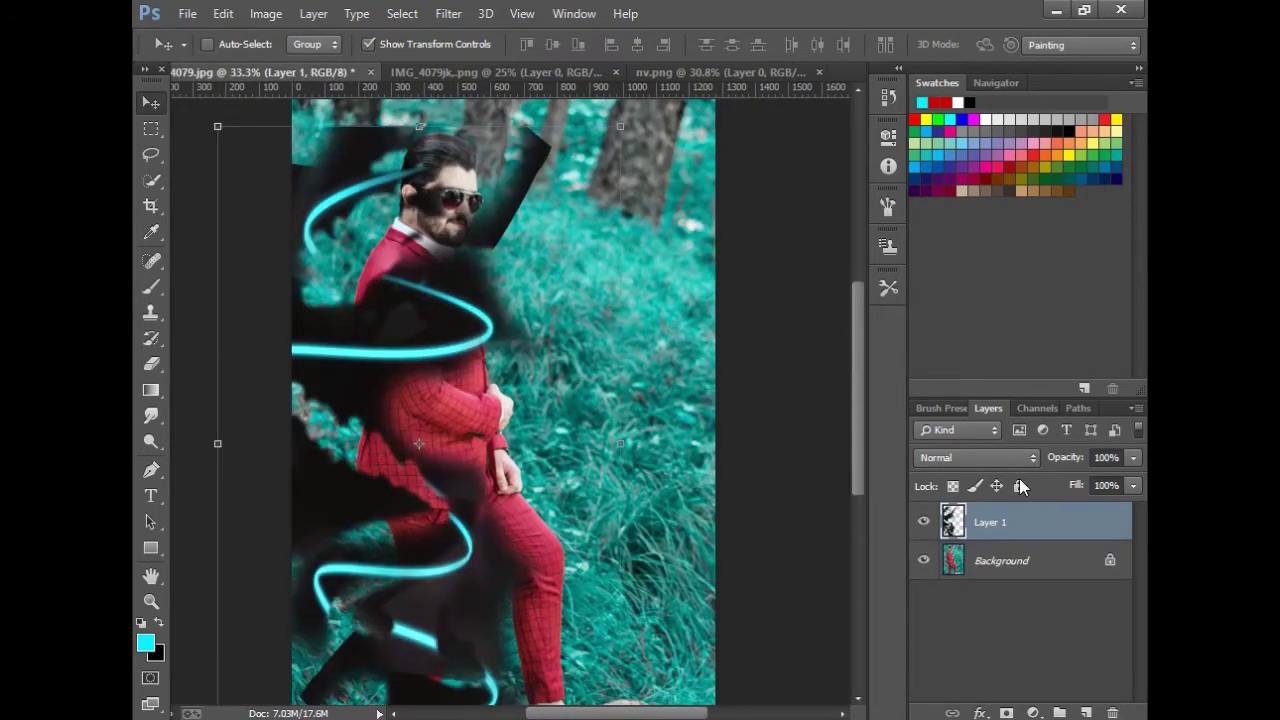
# - Set the swirl layer's blend mode to Screen and move it across so the loops wrap around the man's body
pyautogui.click(975, 457)
pyautogui.click(950, 164)
pyautogui.moveTo(503, 434); pyautogui.dragTo(545, 424)
pyautogui.moveTo(560, 432); pyautogui.dragTo(579, 432)
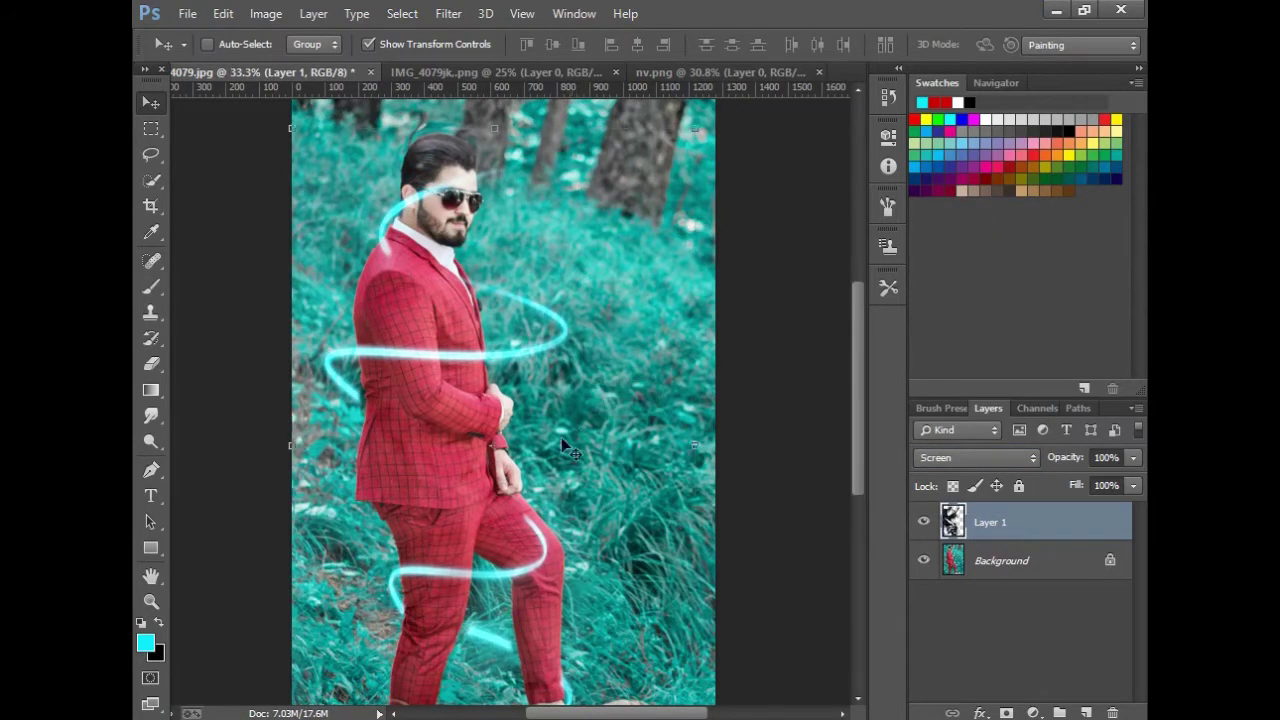
# - Raise the swirl layer so its uppermost loop crosses the man's hair, and check its position along the body and legs
pyautogui.click(152, 605)
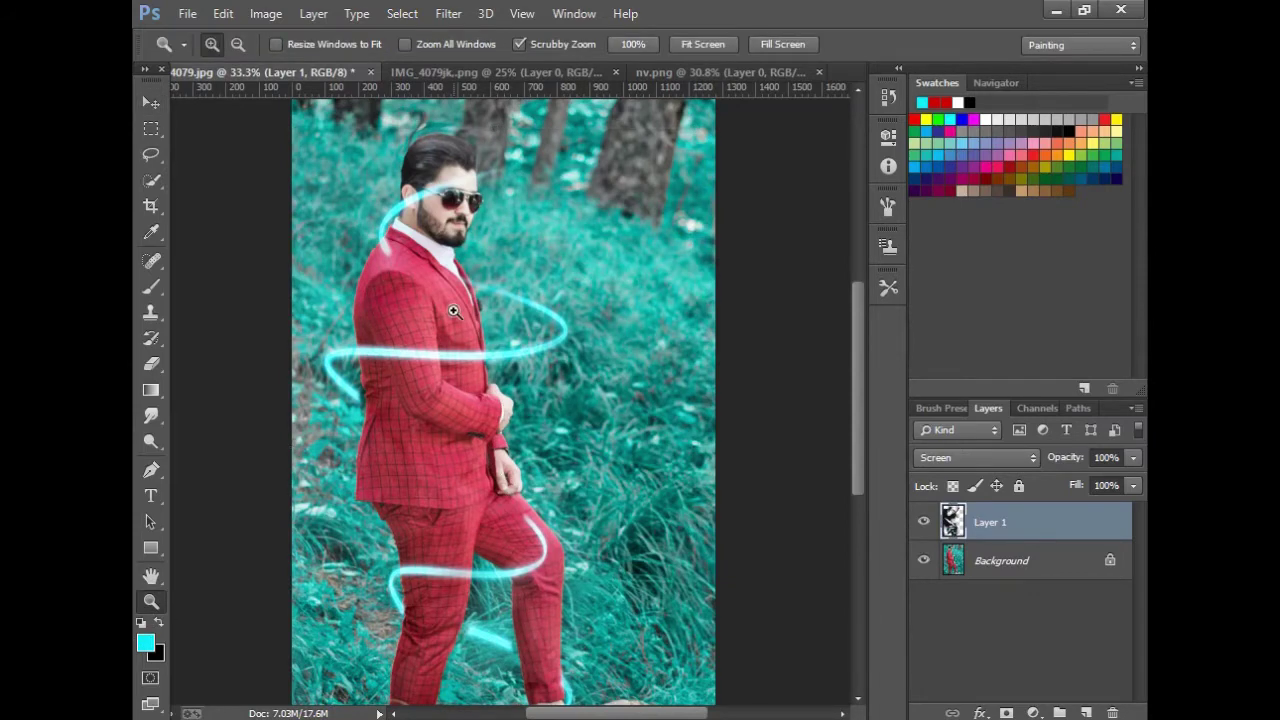
pyautogui.click(436, 190)
pyautogui.click(151, 102)
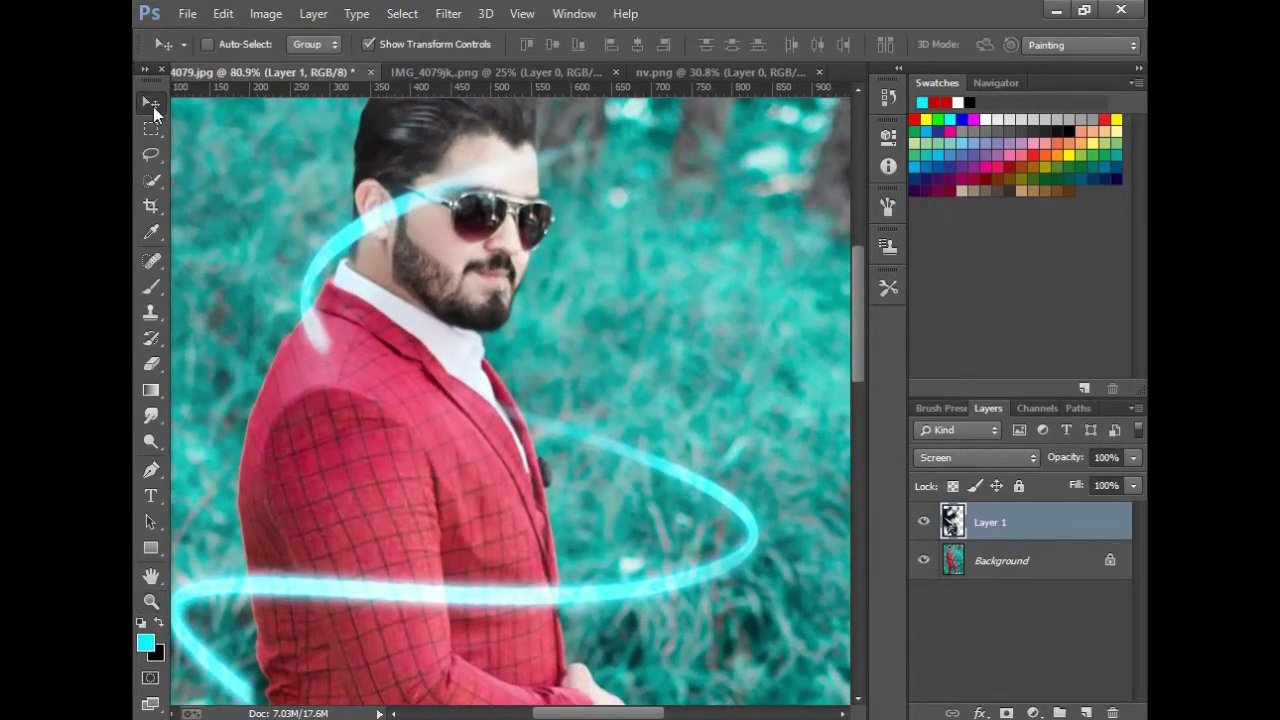
pyautogui.moveTo(583, 434); pyautogui.dragTo(583, 359)
pyautogui.click(151, 602)
pyautogui.rightClick(492, 464)
pyautogui.click(515, 480)
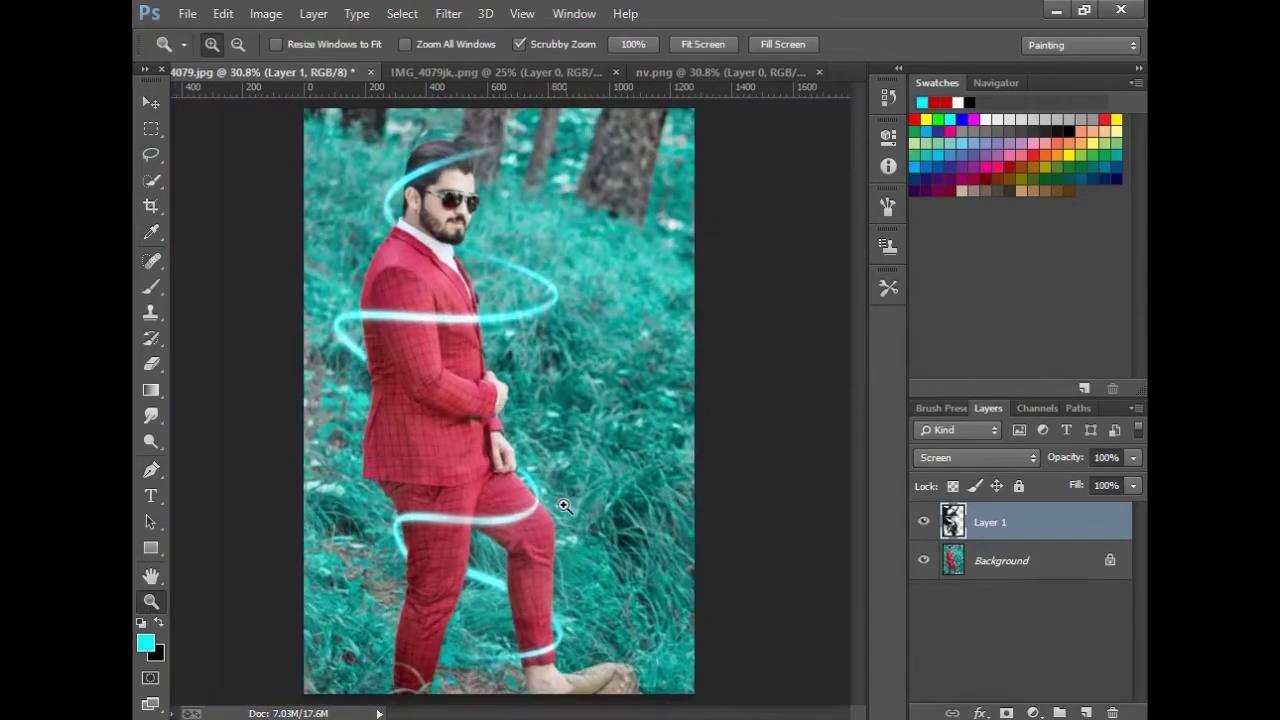
pyautogui.click(524, 600)
pyautogui.rightClick(564, 572)
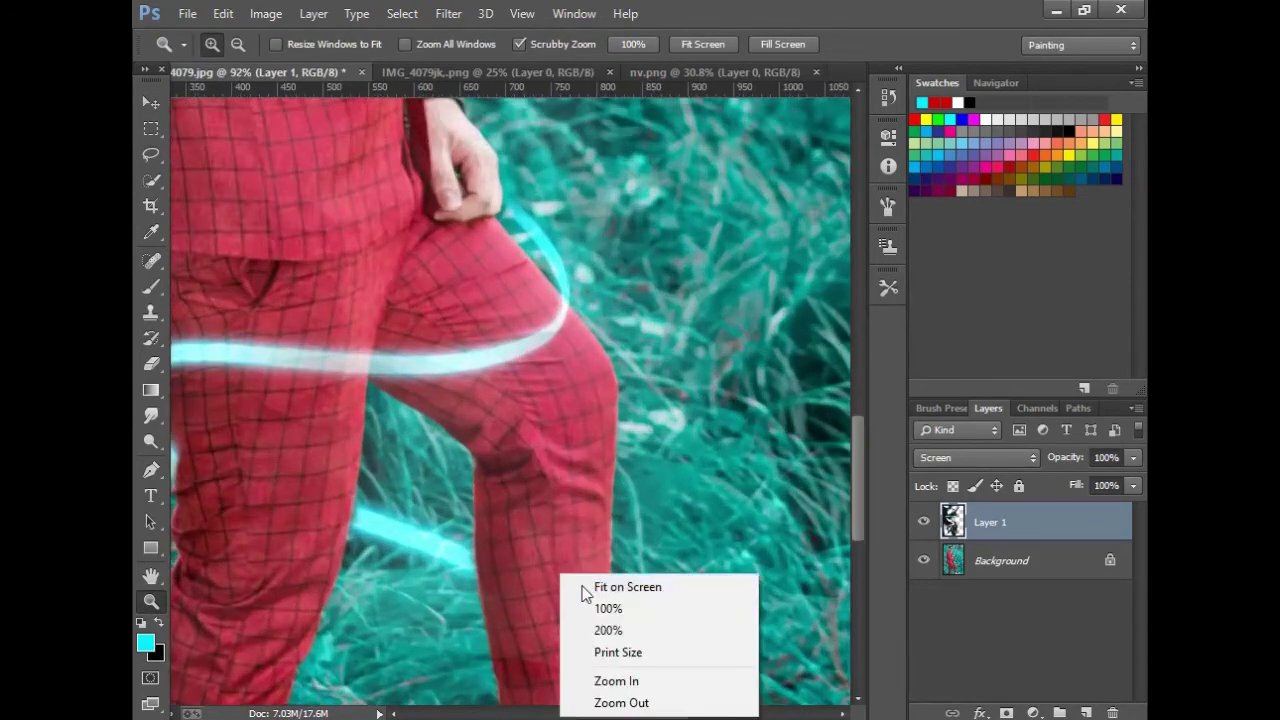
pyautogui.click(602, 594)
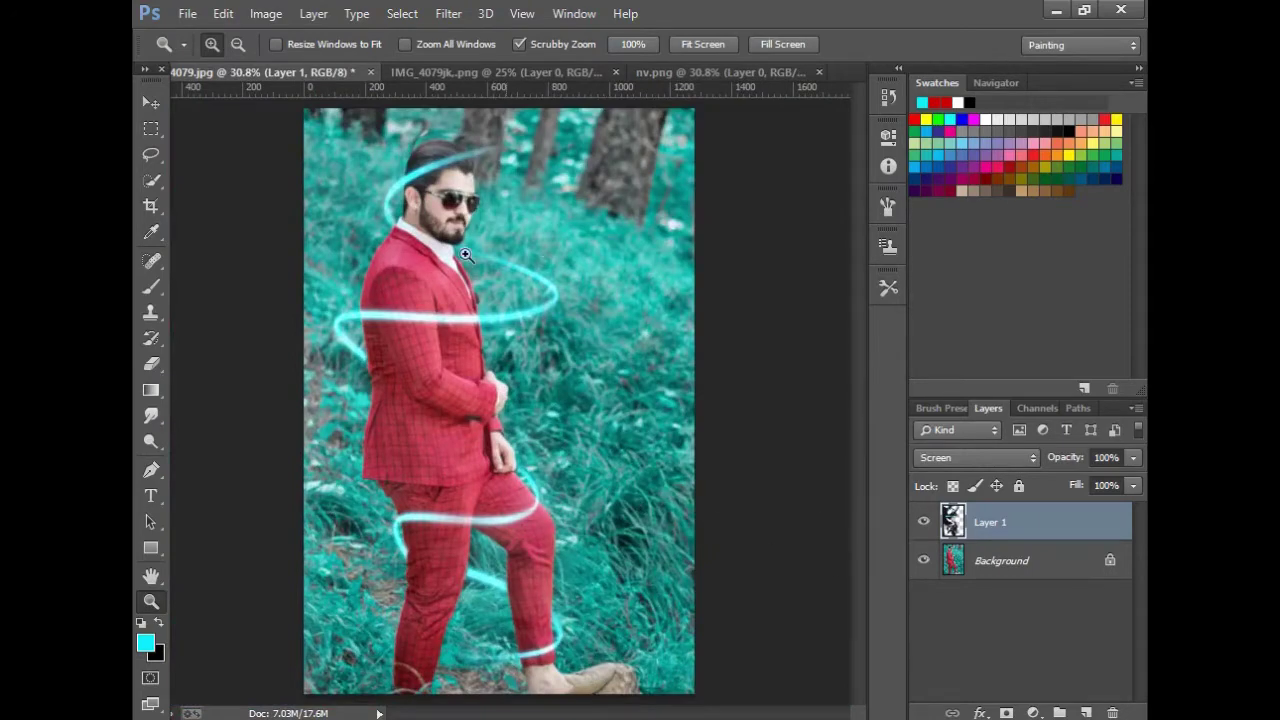
# - Copy the teal shoe from nv.png into the portrait document and place it on the man's raised foot
pyautogui.click(674, 72)
pyautogui.click(151, 102)
pyautogui.moveTo(500, 386); pyautogui.dragTo(602, 448)
# - Align the teal shoe precisely over the man's original shoe and merge all layers into the Background
pyautogui.click(155, 603)
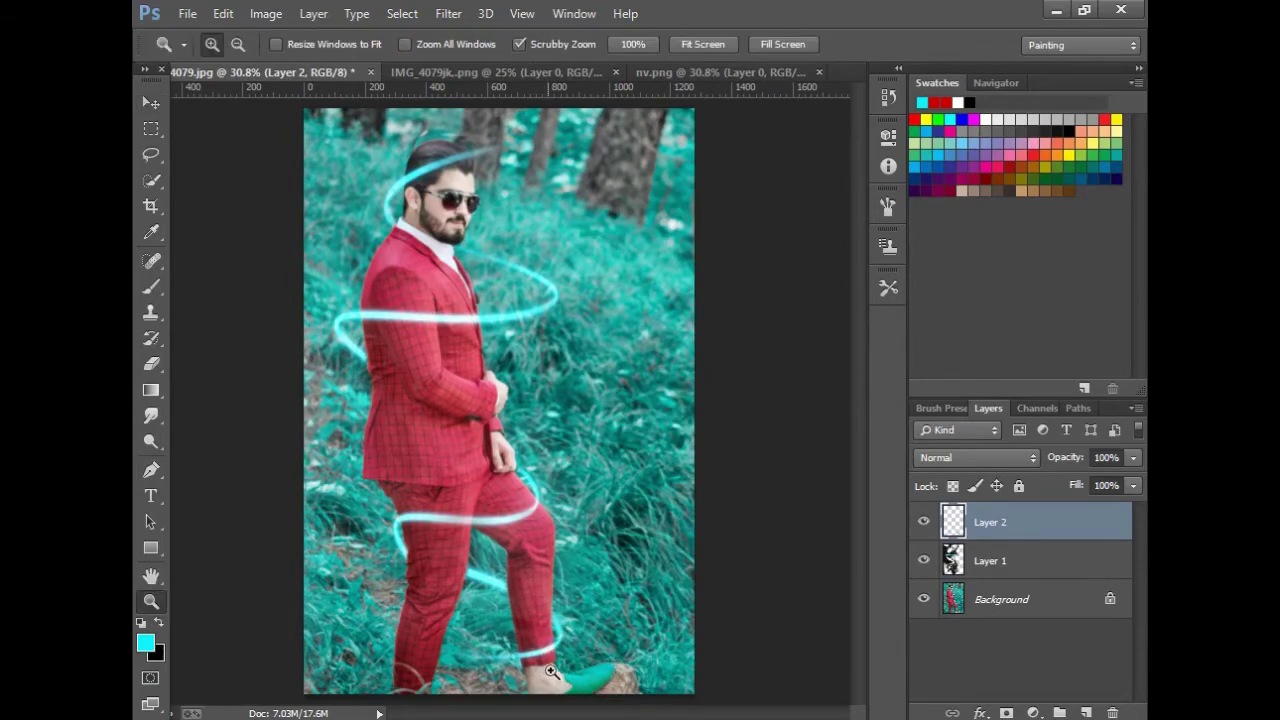
pyautogui.moveTo(552, 672); pyautogui.dragTo(738, 666)
pyautogui.hscroll(5, 510, 330)
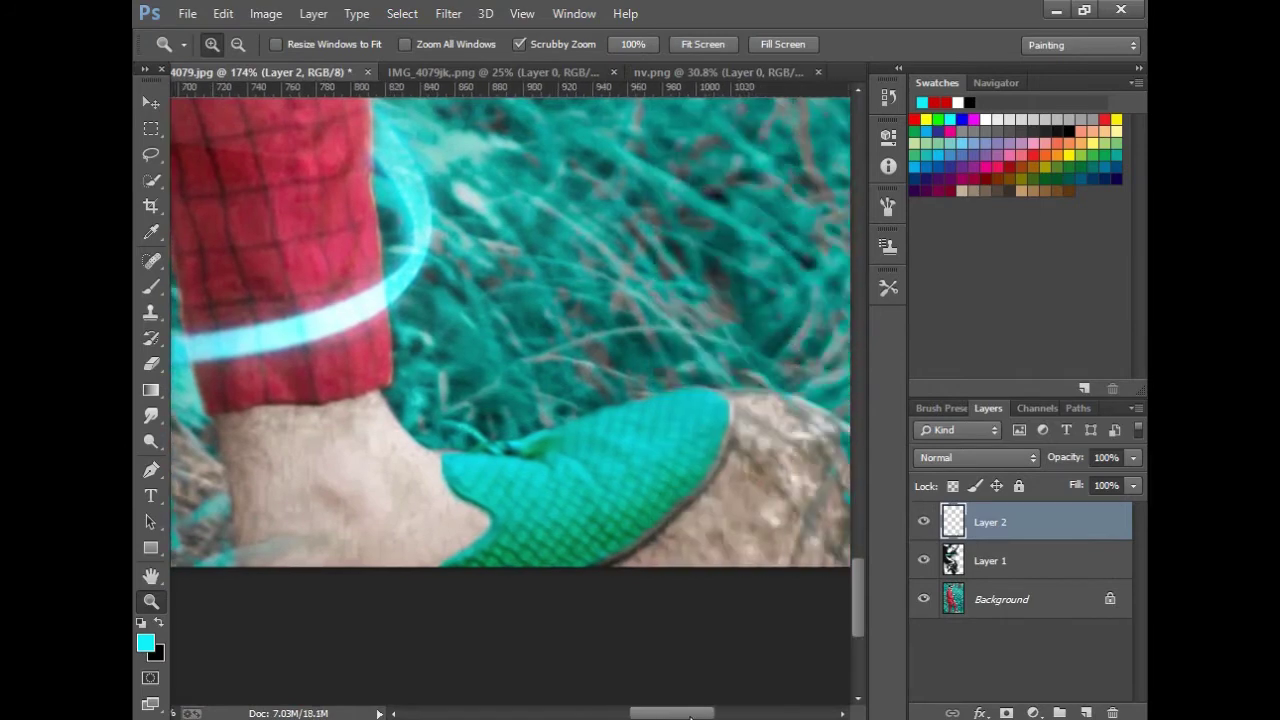
pyautogui.click(151, 102)
pyautogui.moveTo(525, 458)
pyautogui.mouseDown()
pyautogui.moveTo(542, 458)
pyautogui.moveTo(528, 461)
pyautogui.mouseUp()
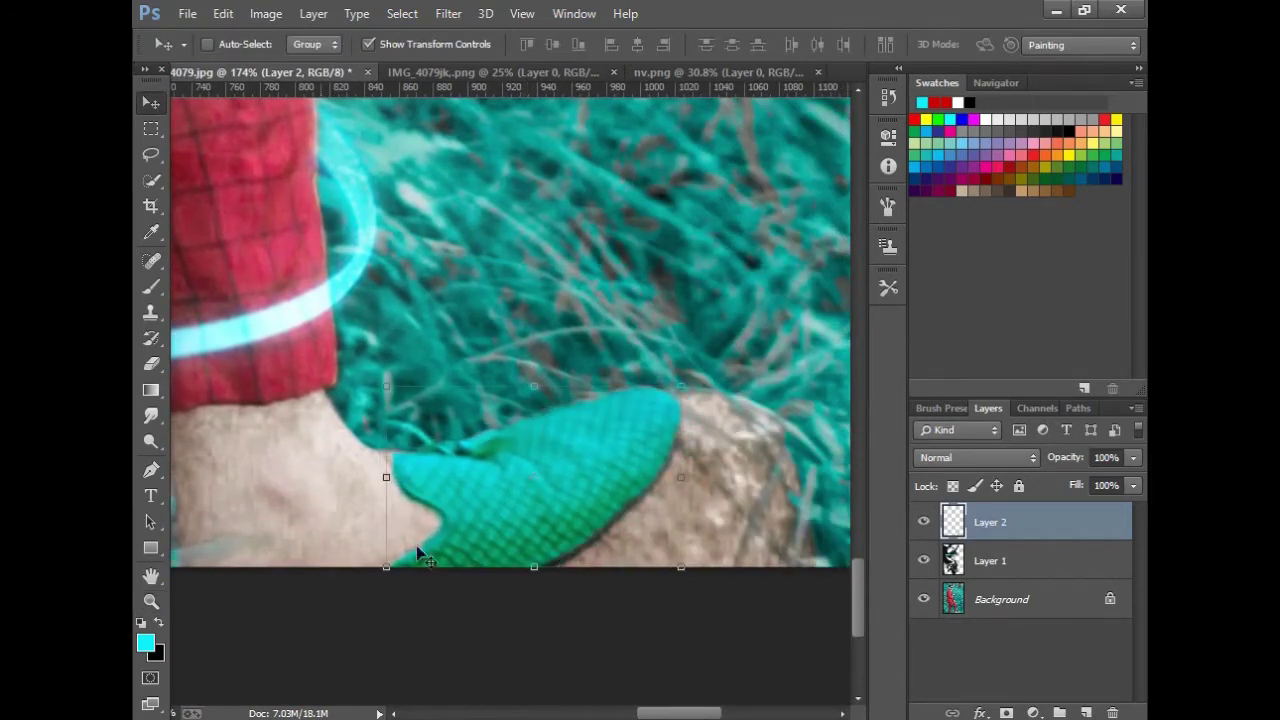
pyautogui.click(151, 601)
pyautogui.rightClick(363, 492)
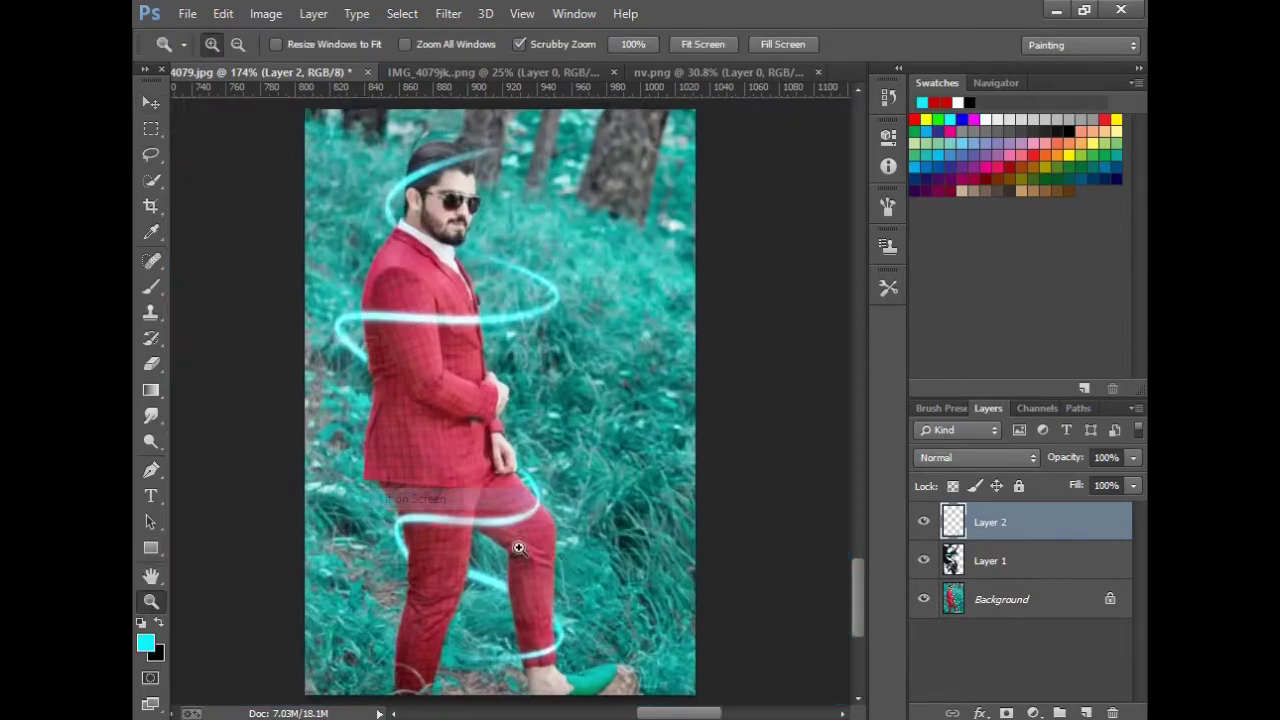
pyautogui.click(378, 497)
pyautogui.click(1135, 409)
pyautogui.click(971, 531)
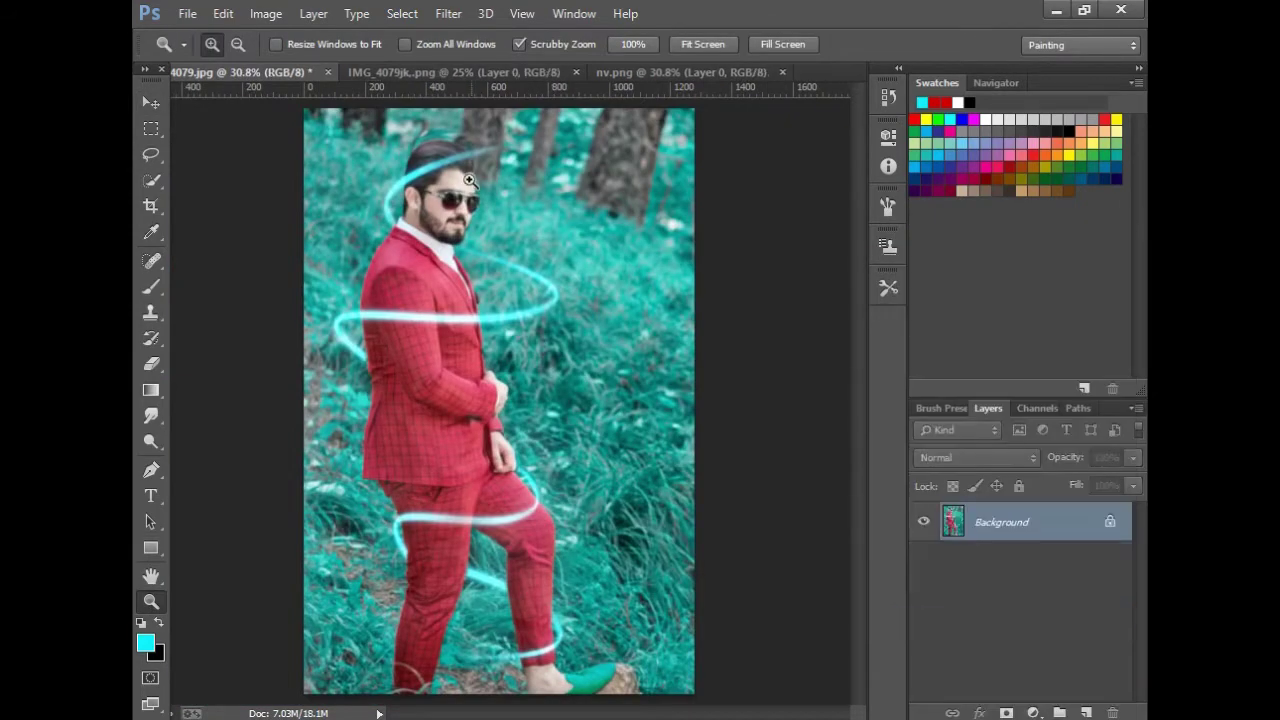
# - Add a new empty layer above the Background and set the foreground color to red #c70505
pyautogui.moveTo(480, 257); pyautogui.dragTo(600, 360)
pyautogui.rightClick(516, 250)
pyautogui.click(556, 265)
pyautogui.click(1086, 712)
pyautogui.click(146, 642)
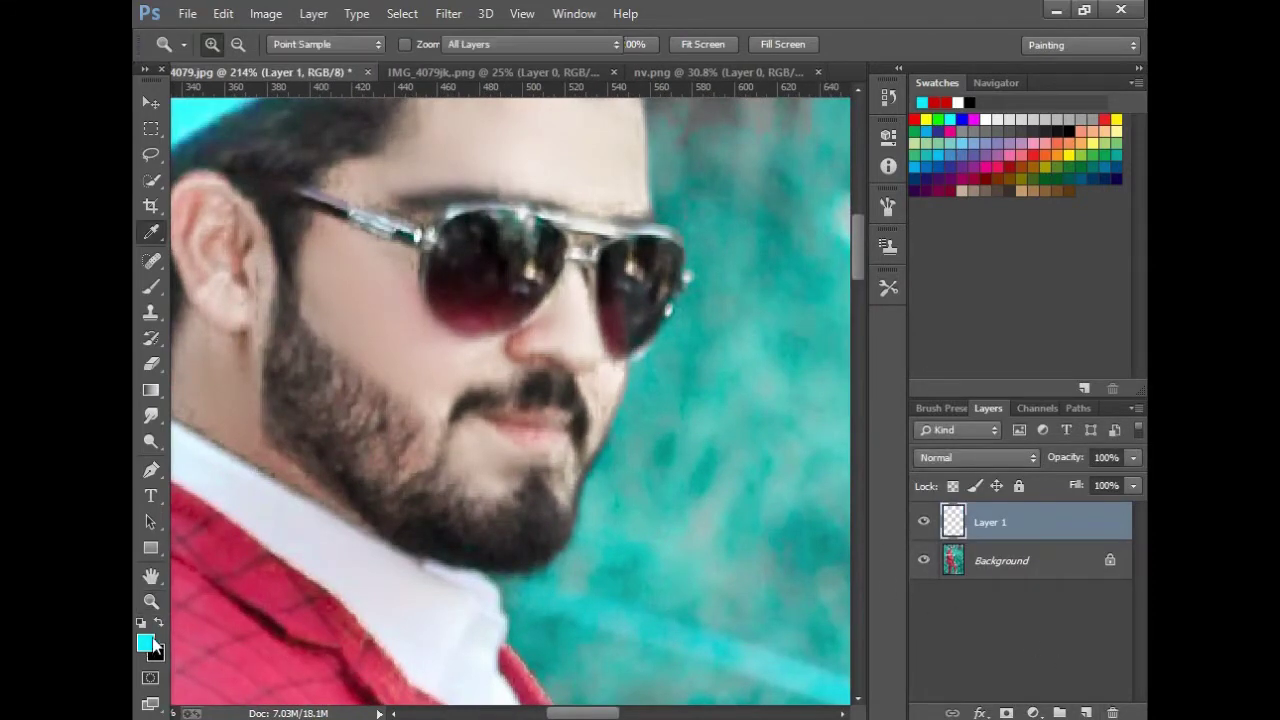
pyautogui.click(630, 233)
pyautogui.click(660, 213)
pyautogui.moveTo(676, 208); pyautogui.dragTo(684, 176)
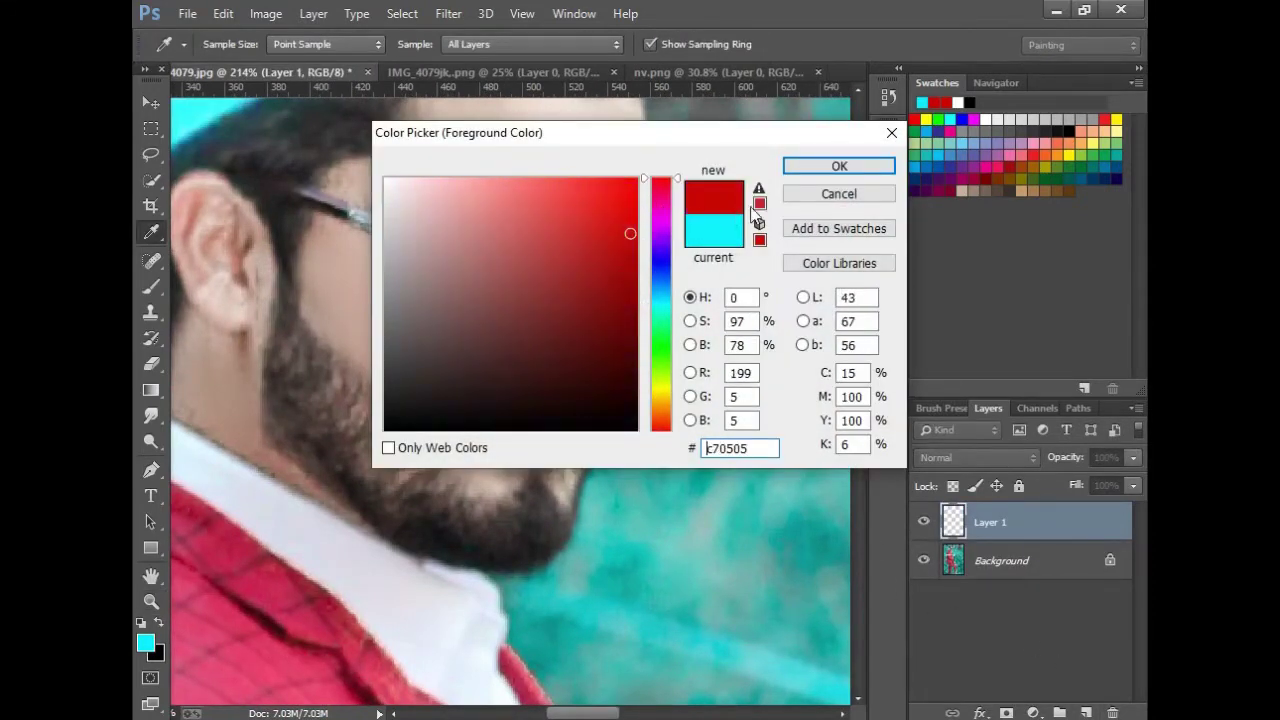
pyautogui.click(813, 171)
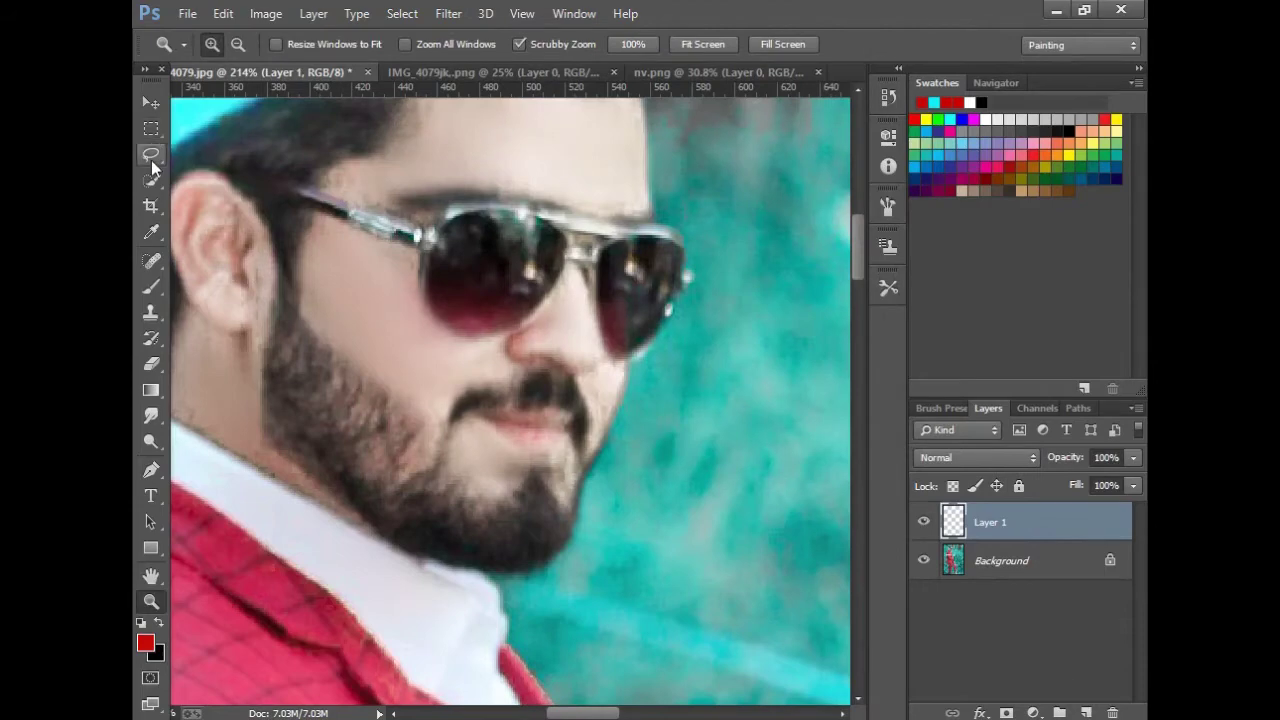
# - Select both sunglass lenses on the Background layer with the Quick Selection tool, keeping the frame and forehead out of the selection
pyautogui.click(1000, 566)
pyautogui.click(151, 180)
pyautogui.moveTo(478, 281); pyautogui.dragTo(484, 282)
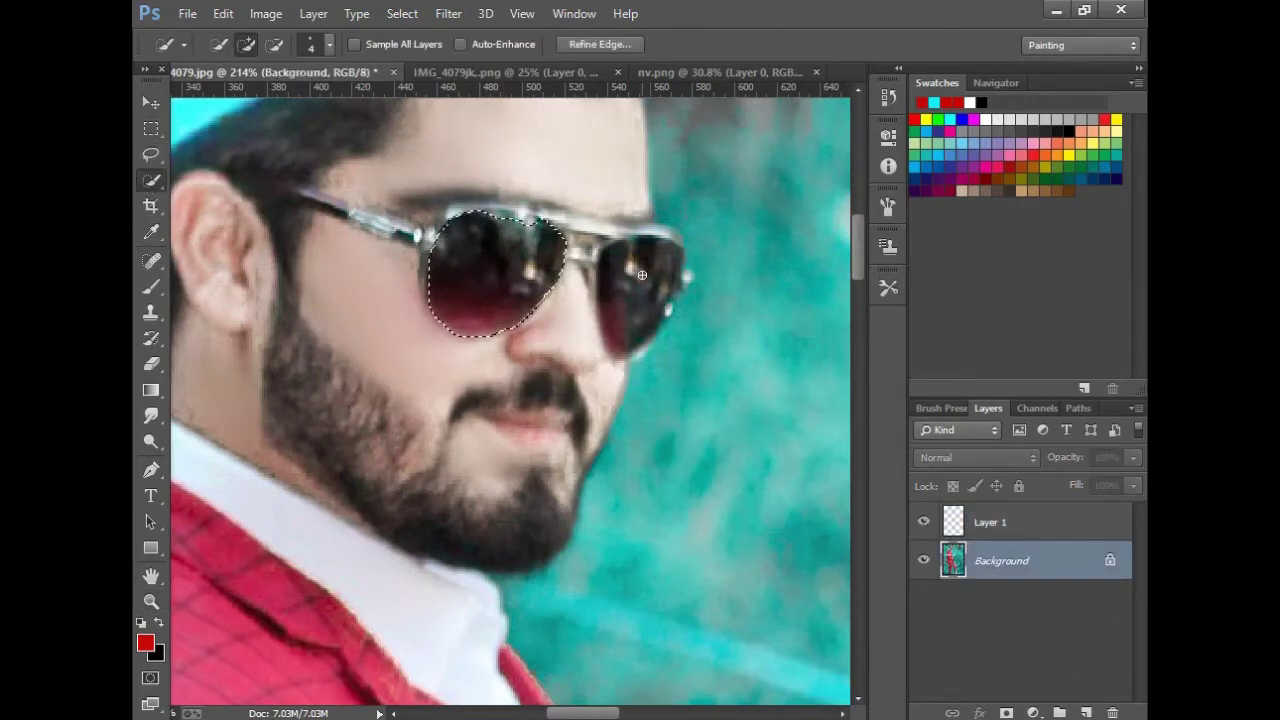
pyautogui.moveTo(530, 220)
pyautogui.mouseDown()
pyautogui.moveTo(503, 219)
pyautogui.moveTo(527, 251)
pyautogui.mouseUp()
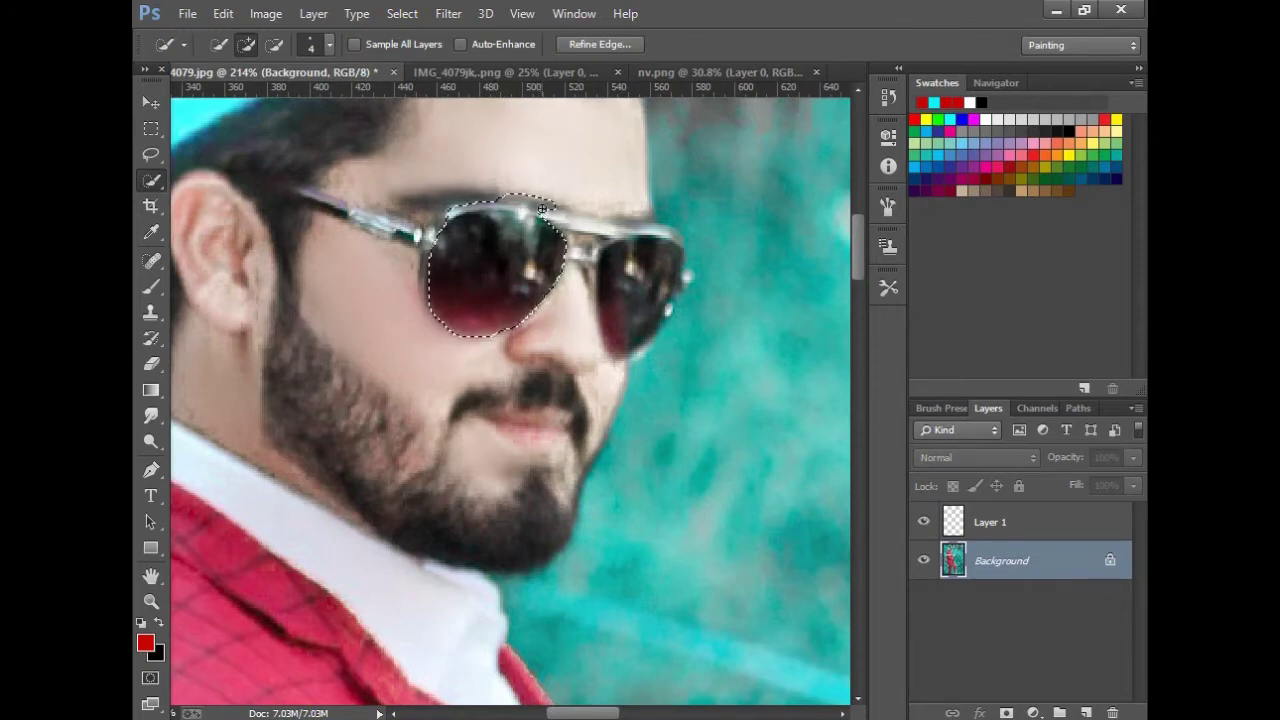
pyautogui.moveTo(543, 210)
pyautogui.mouseDown()
pyautogui.moveTo(568, 258)
pyautogui.moveTo(532, 225)
pyautogui.moveTo(488, 222)
pyautogui.moveTo(540, 206)
pyautogui.mouseUp()
pyautogui.rightClick(532, 207)
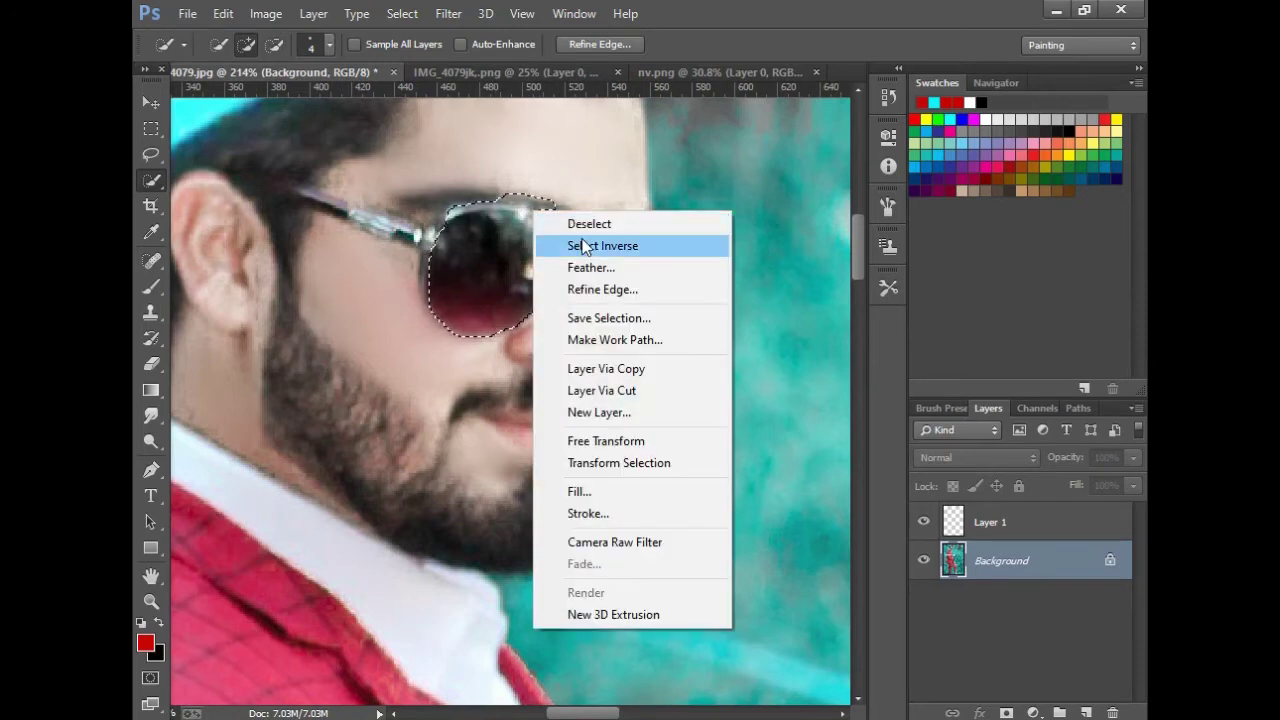
pyautogui.press('Escape')
pyautogui.rightClick(550, 213)
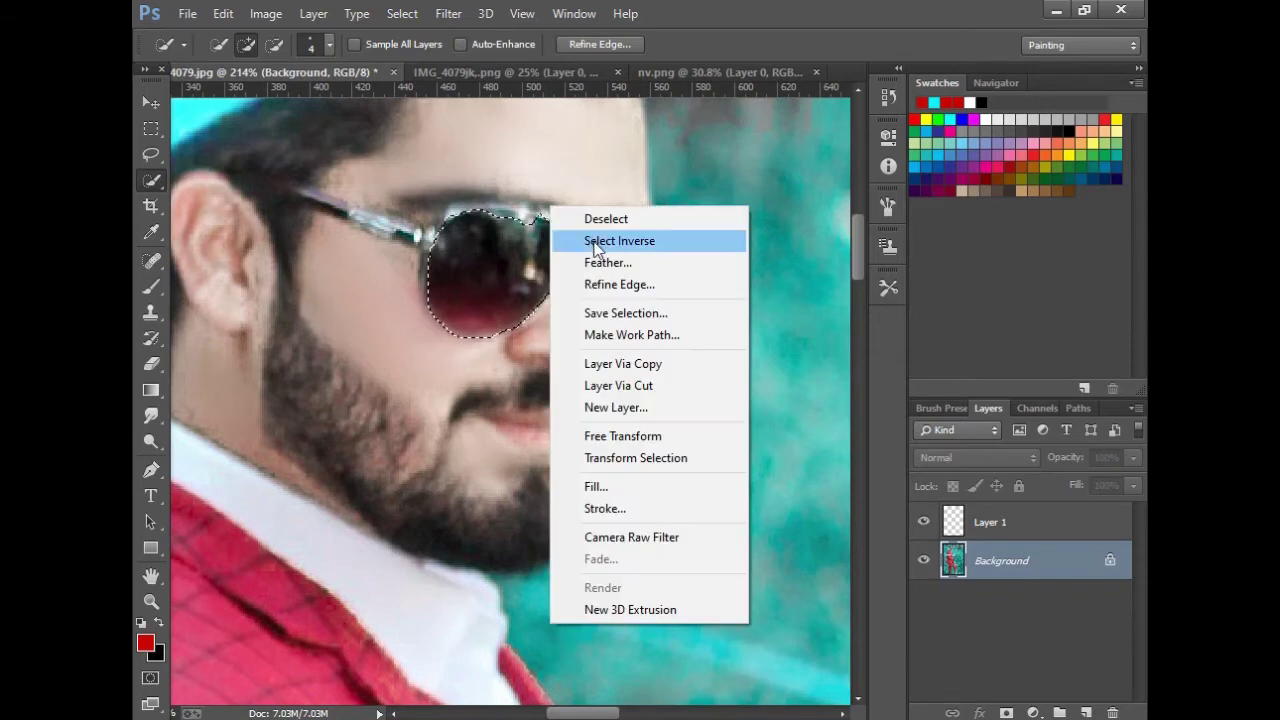
pyautogui.click(582, 242)
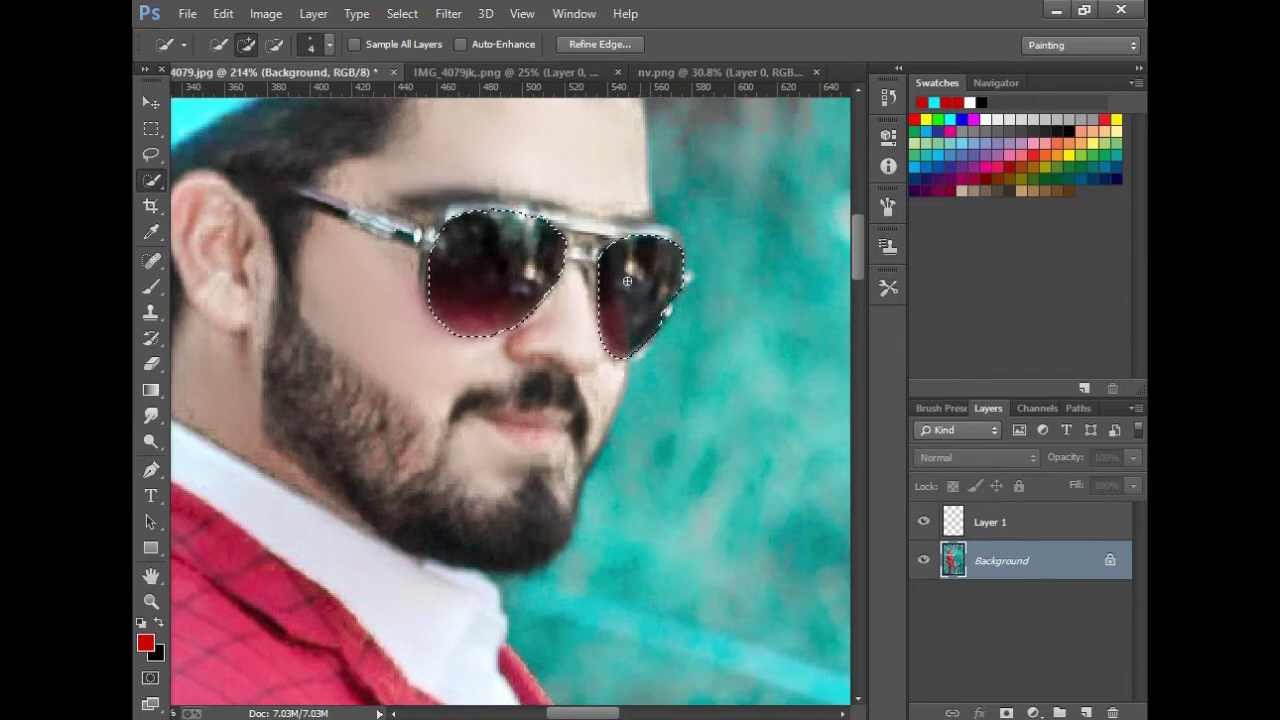
# - Copy the selected sunglass lenses onto their own layer above the Background and make the empty Layer 1 active
pyautogui.hotkey('ctrl', '0')
pyautogui.rightClick(548, 247)
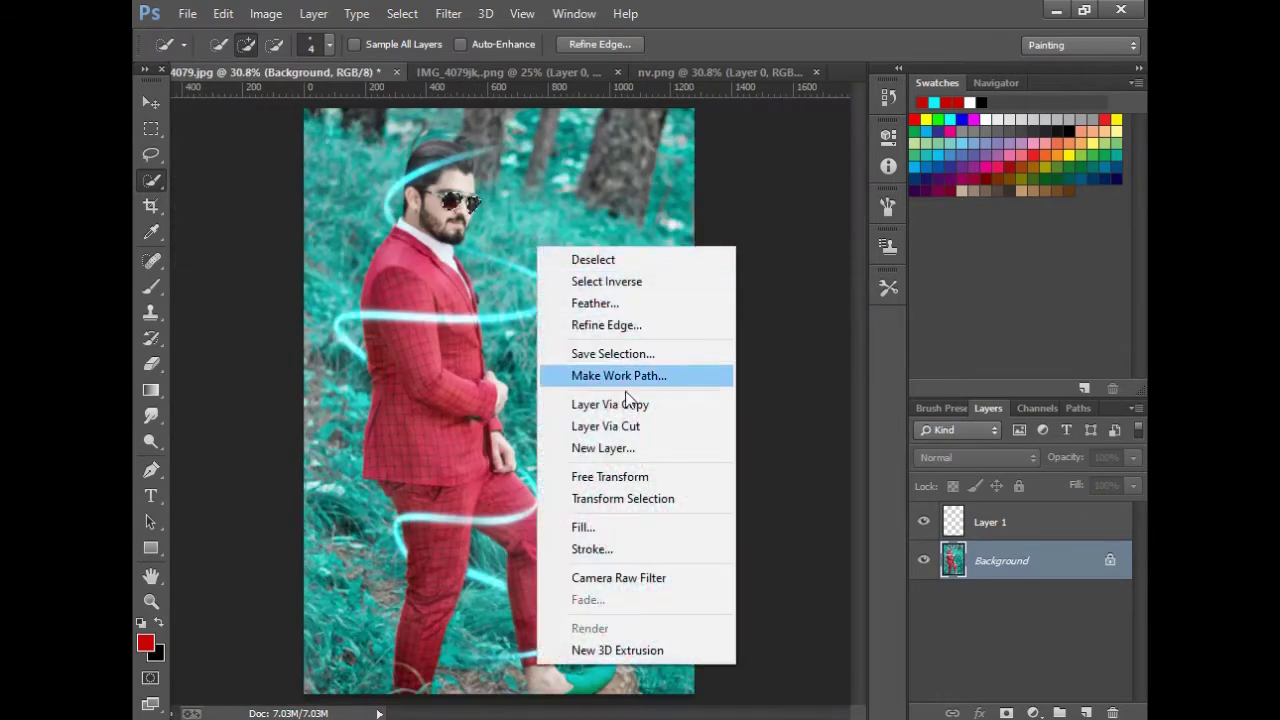
pyautogui.click(615, 405)
pyautogui.click(990, 522)
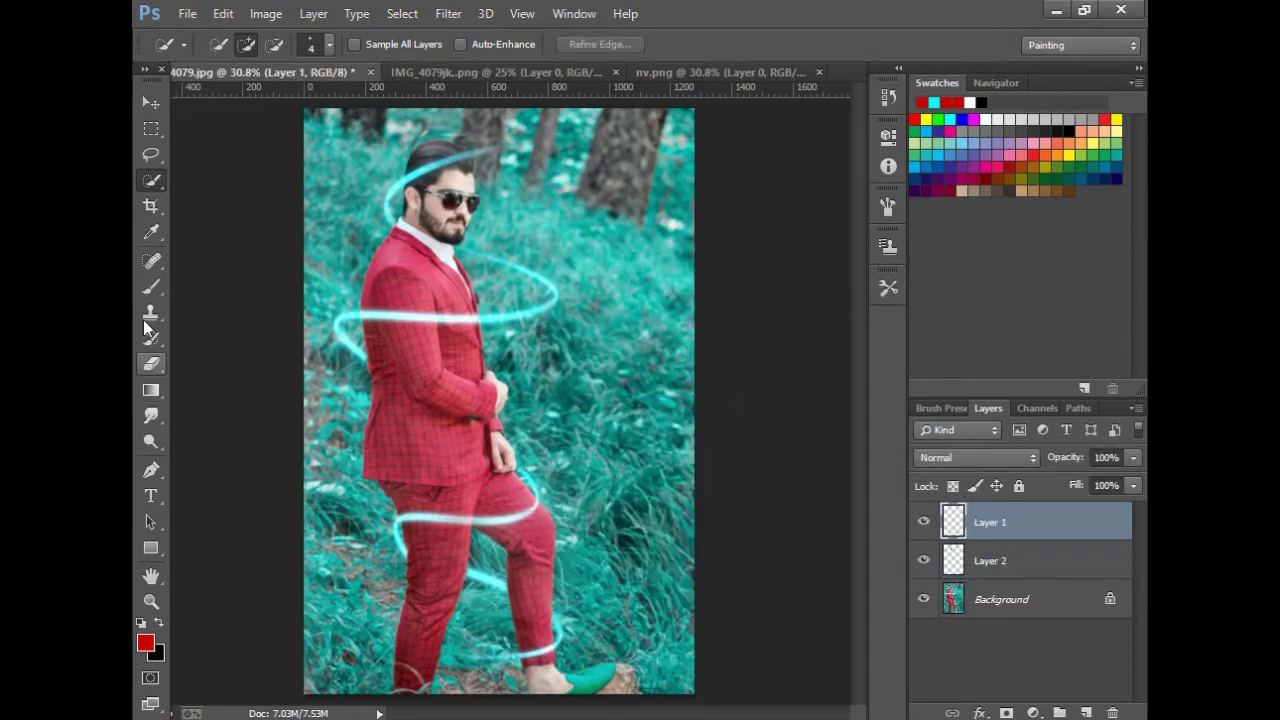
# - Paint red over the man's head and upper body with a 2500 px soft brush and clip the paint layer to the lens layer
pyautogui.press('b')
pyautogui.moveTo(460, 305); pyautogui.dragTo(430, 190)
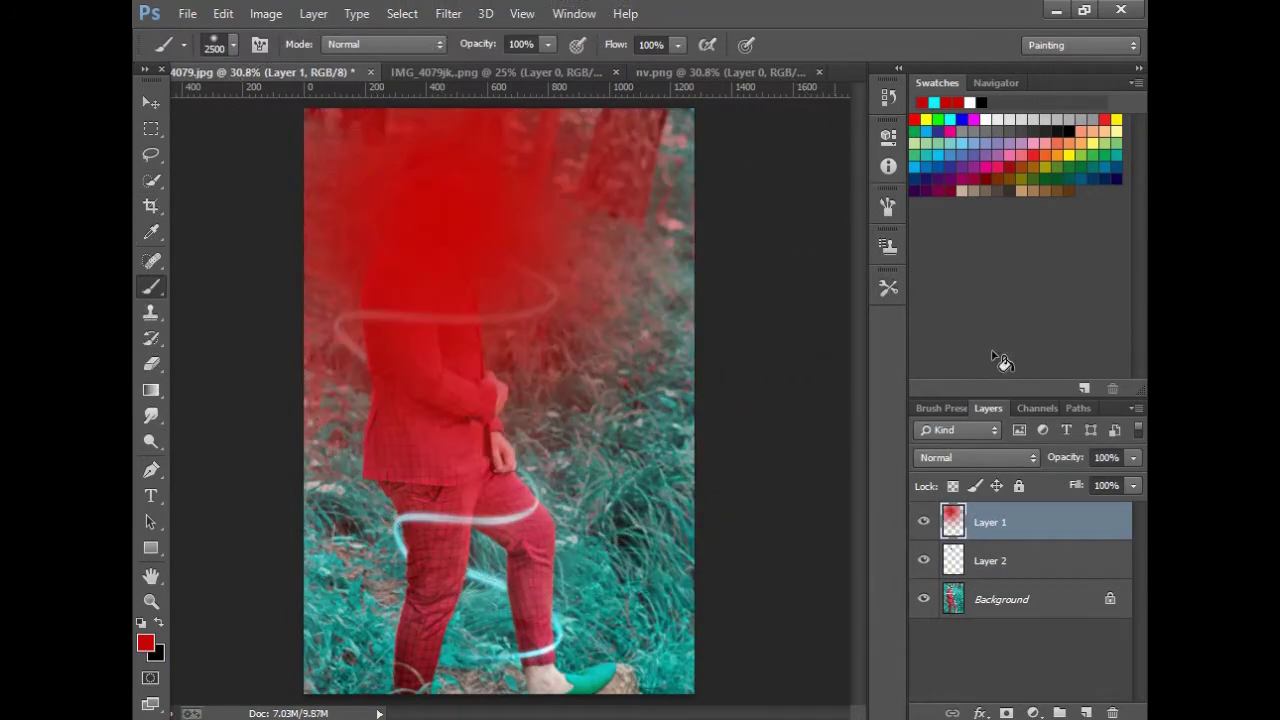
pyautogui.rightClick(1053, 522)
pyautogui.click(737, 355)
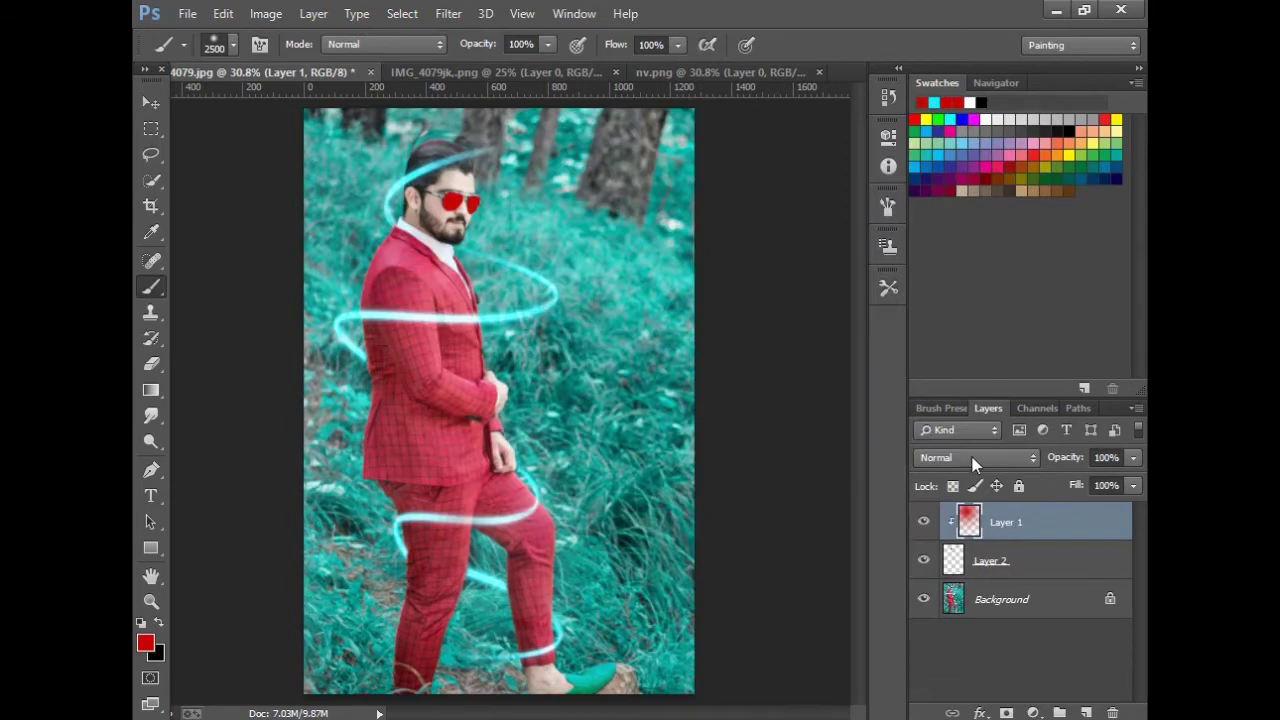
# - Merge the clipped red paint down into the lens layer and set that layer's blend mode to Divide
pyautogui.rightClick(1000, 522)
pyautogui.click(991, 574)
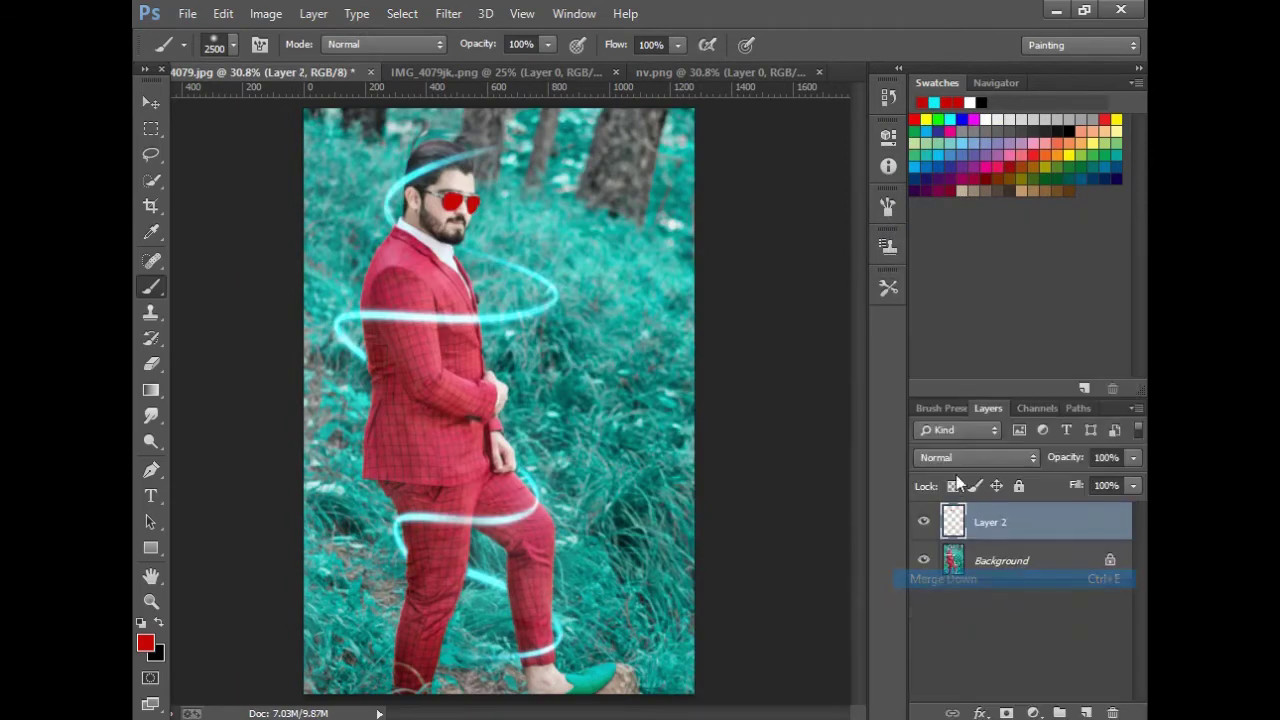
pyautogui.click(975, 457)
pyautogui.click(946, 421)
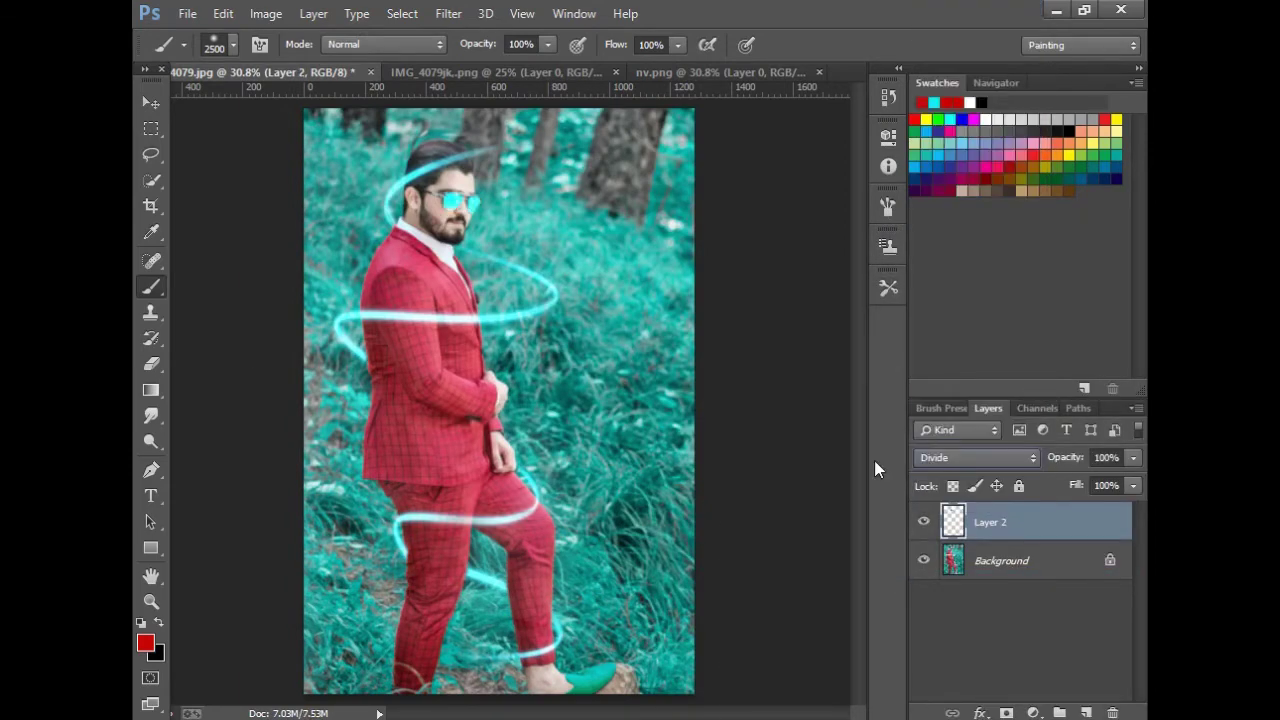
# - Flatten the image into the Background and check the recolored lenses up close
pyautogui.click(150, 602)
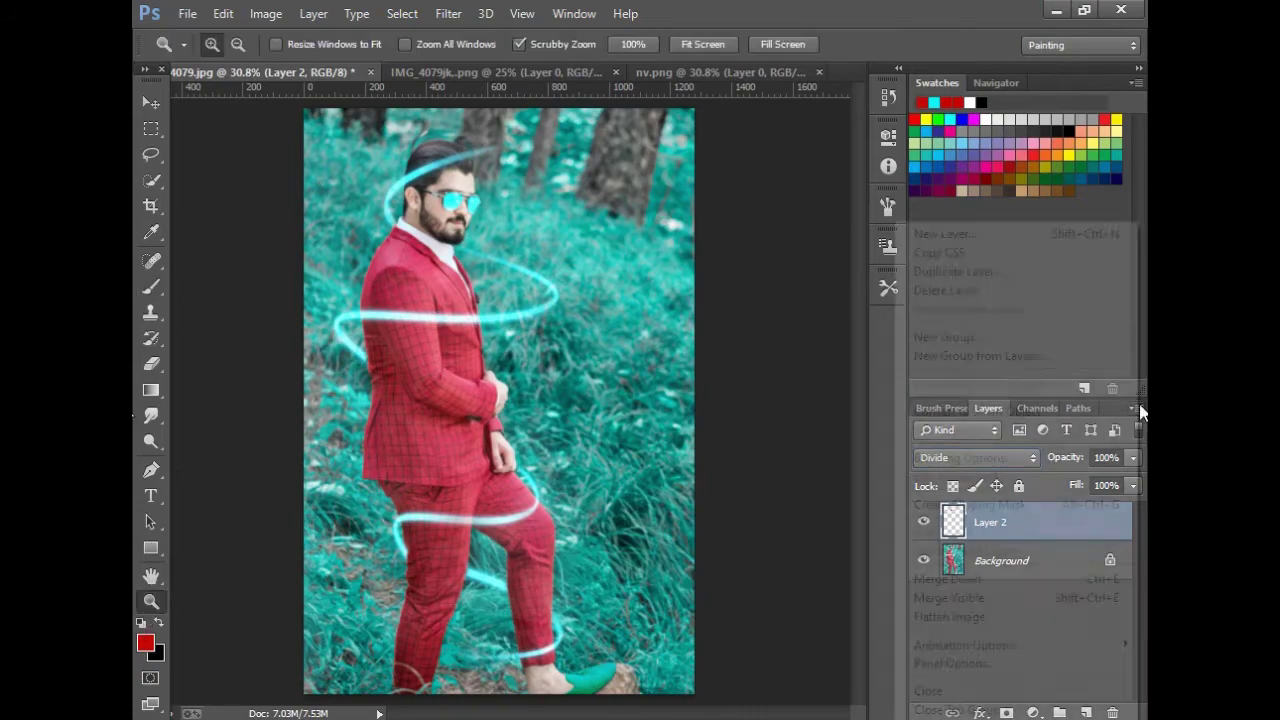
pyautogui.click(1135, 408)
pyautogui.click(1029, 611)
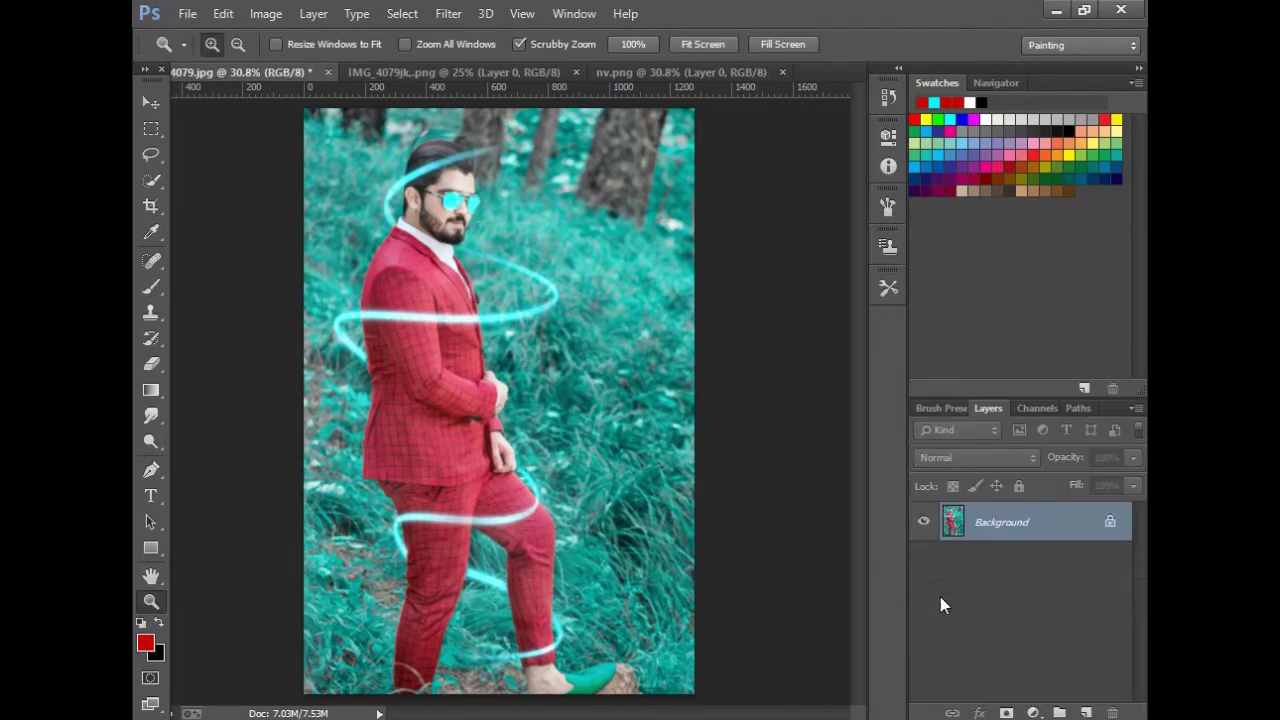
pyautogui.moveTo(460, 181); pyautogui.dragTo(519, 267)
pyautogui.rightClick(519, 267)
pyautogui.click(541, 282)
# - Start placing an embedded image and open the Picsart Background folder in ADOBE PNGs on the EDITING STOCKS/ZONE (H:) drive
pyautogui.click(187, 13)
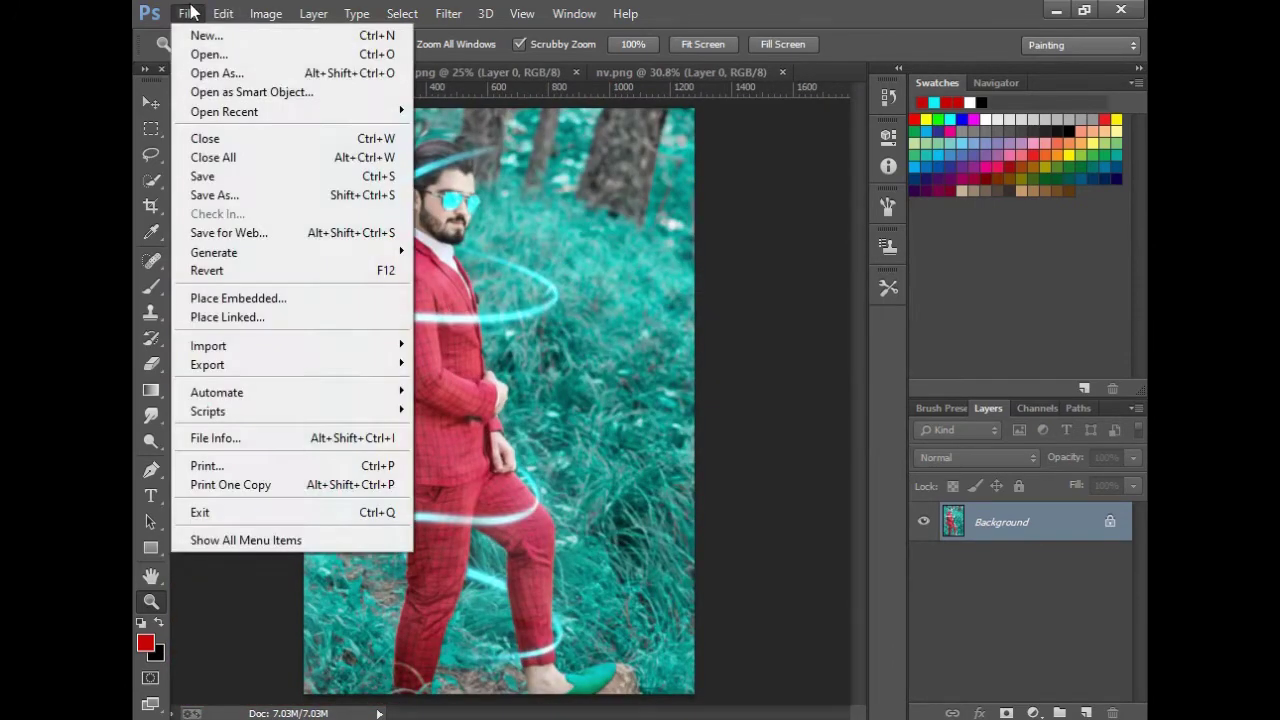
pyautogui.click(240, 299)
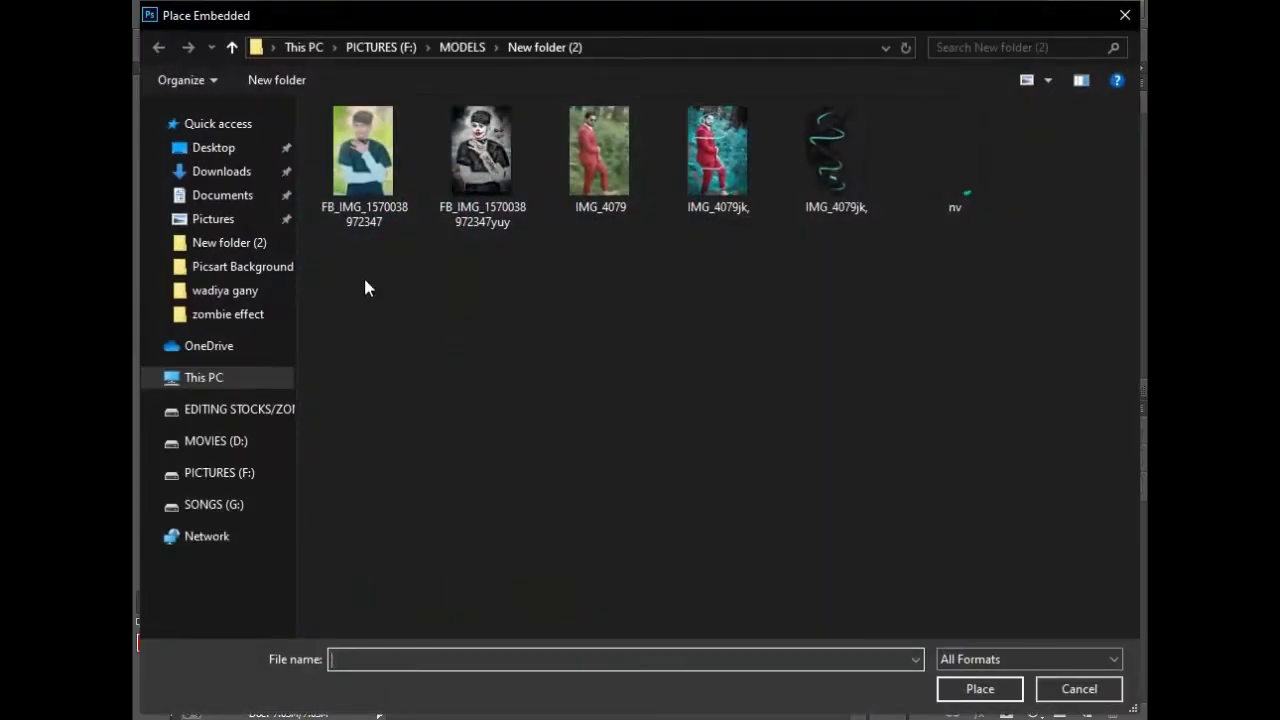
pyautogui.click(250, 504)
pyautogui.click(230, 409)
pyautogui.doubleClick(375, 165)
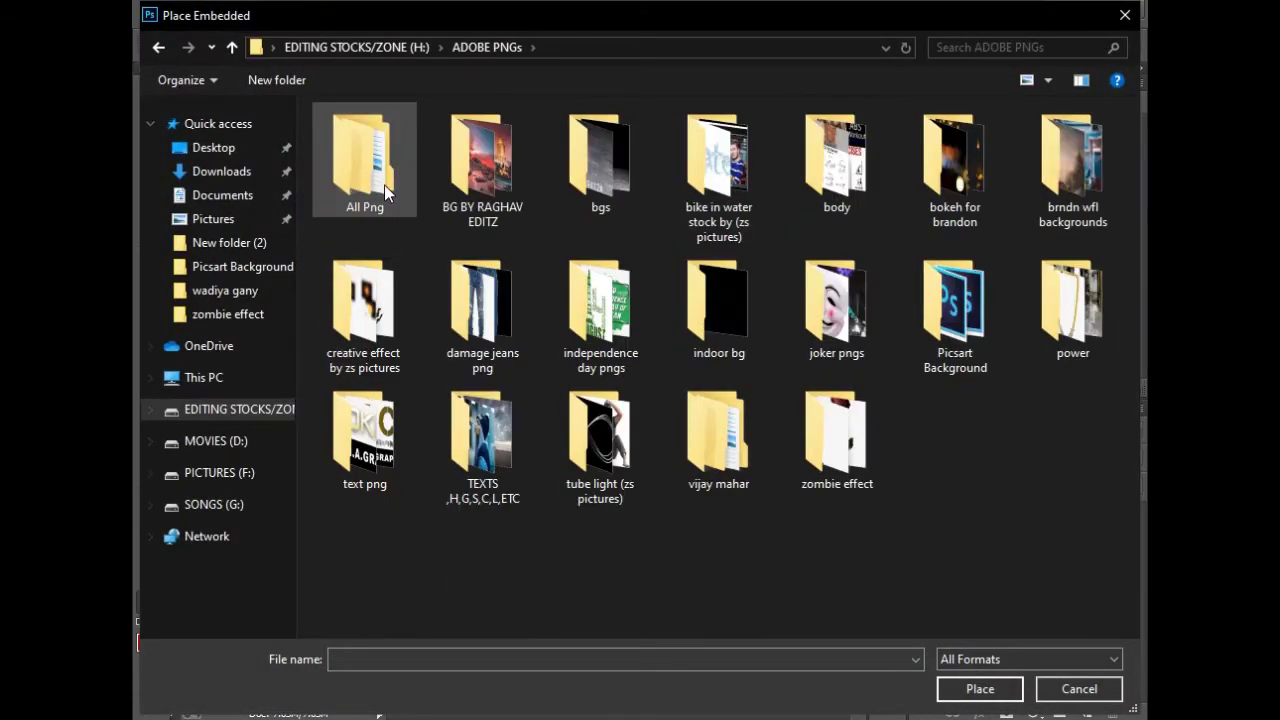
pyautogui.doubleClick(962, 355)
# - Find the green leaf branch image unnamed (27) (0) in the Picsart Background folder and place it in the portrait
pyautogui.scroll(-10, 1014, 439)
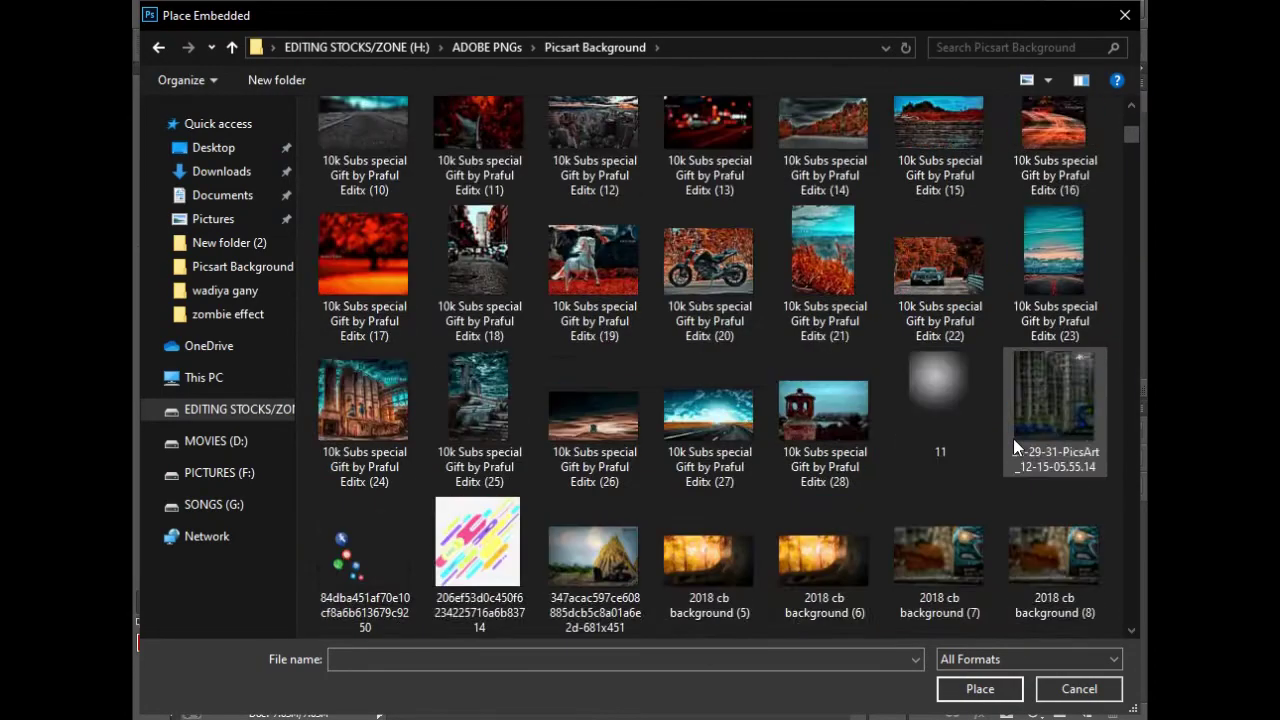
pyautogui.scroll(-3, 1013, 438)
pyautogui.scroll(-15, 1013, 440)
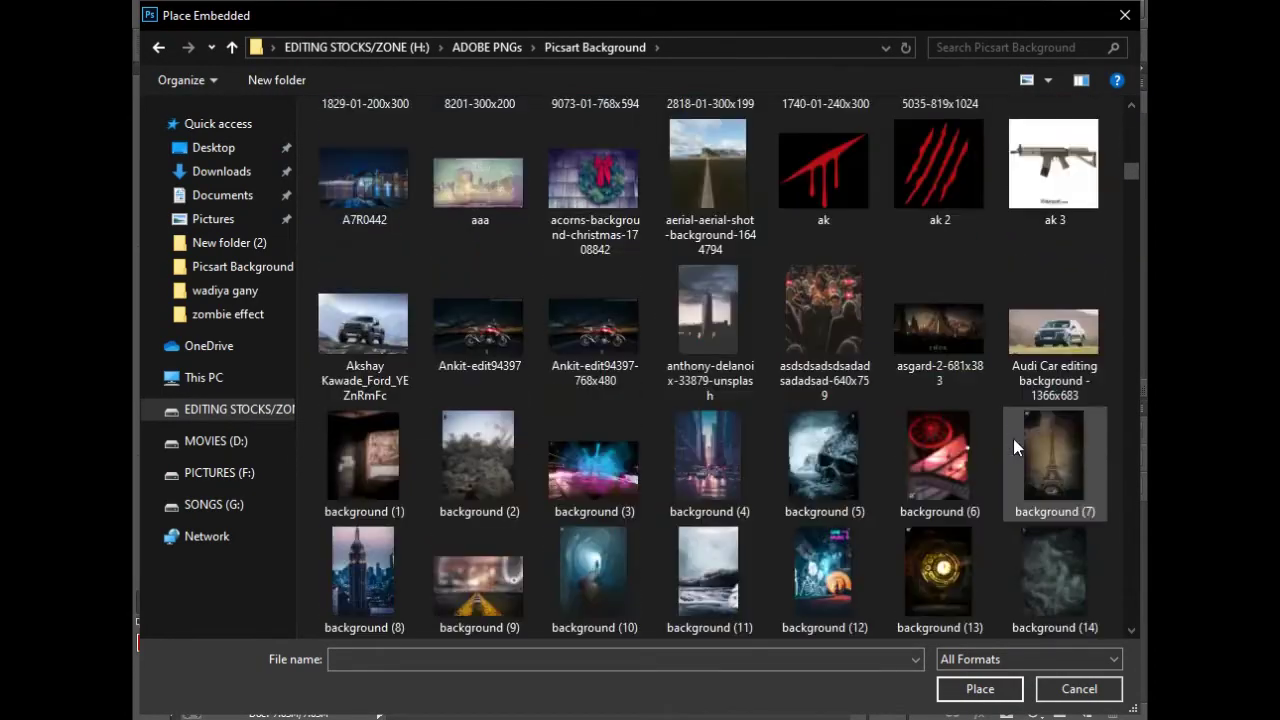
pyautogui.scroll(-6, 1013, 444)
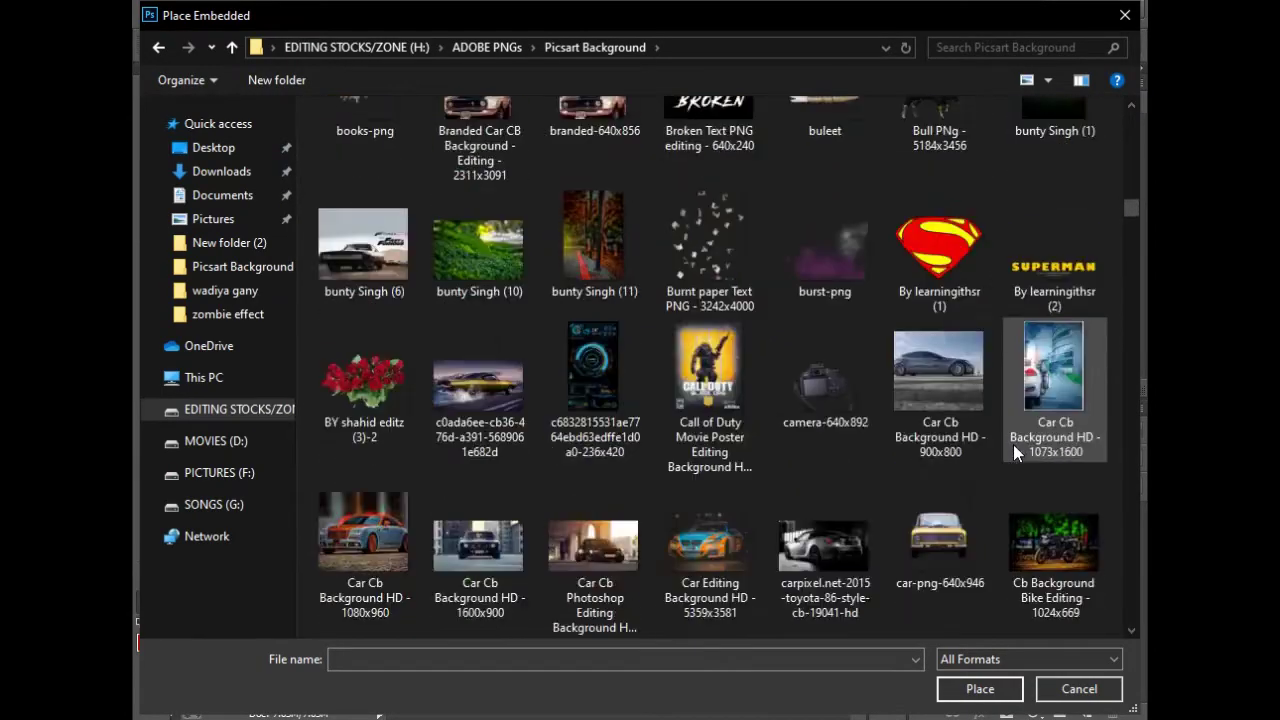
pyautogui.scroll(1, 1013, 444)
pyautogui.scroll(-1, 1013, 444)
pyautogui.scroll(-15, 1013, 445)
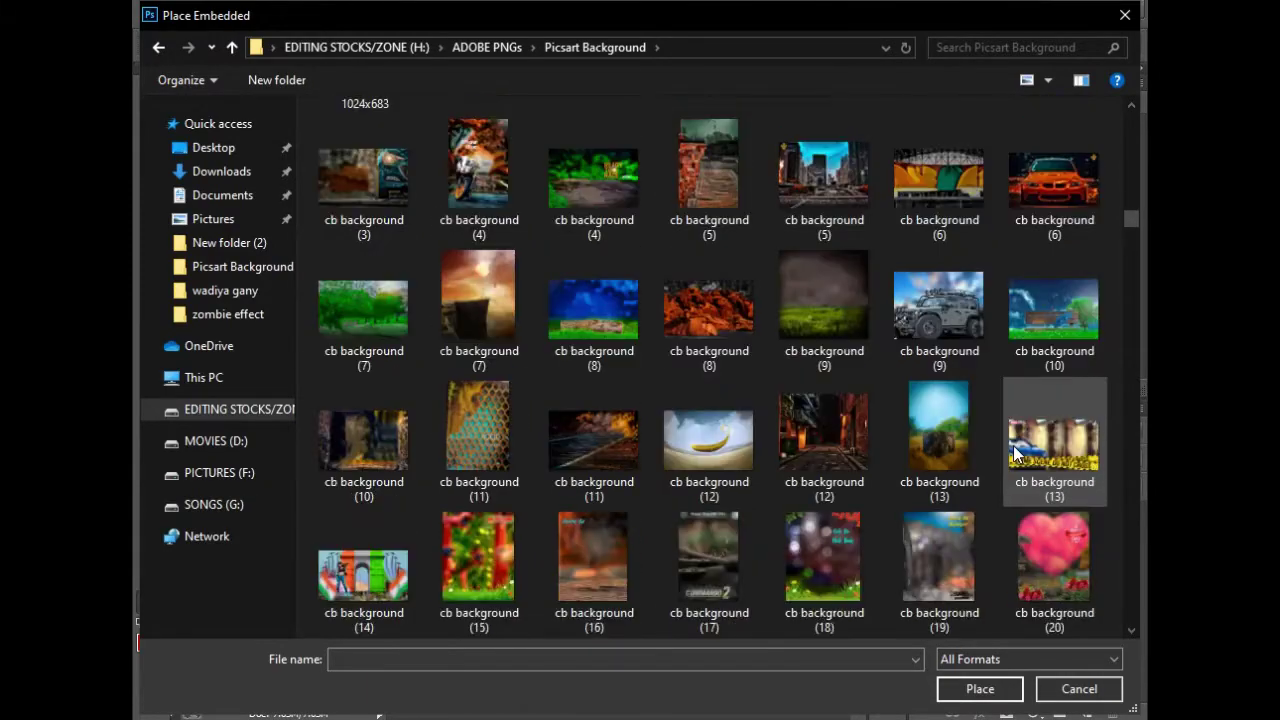
pyautogui.moveTo(1130, 282); pyautogui.dragTo(1074, 588)
pyautogui.scroll(12, 1037, 550)
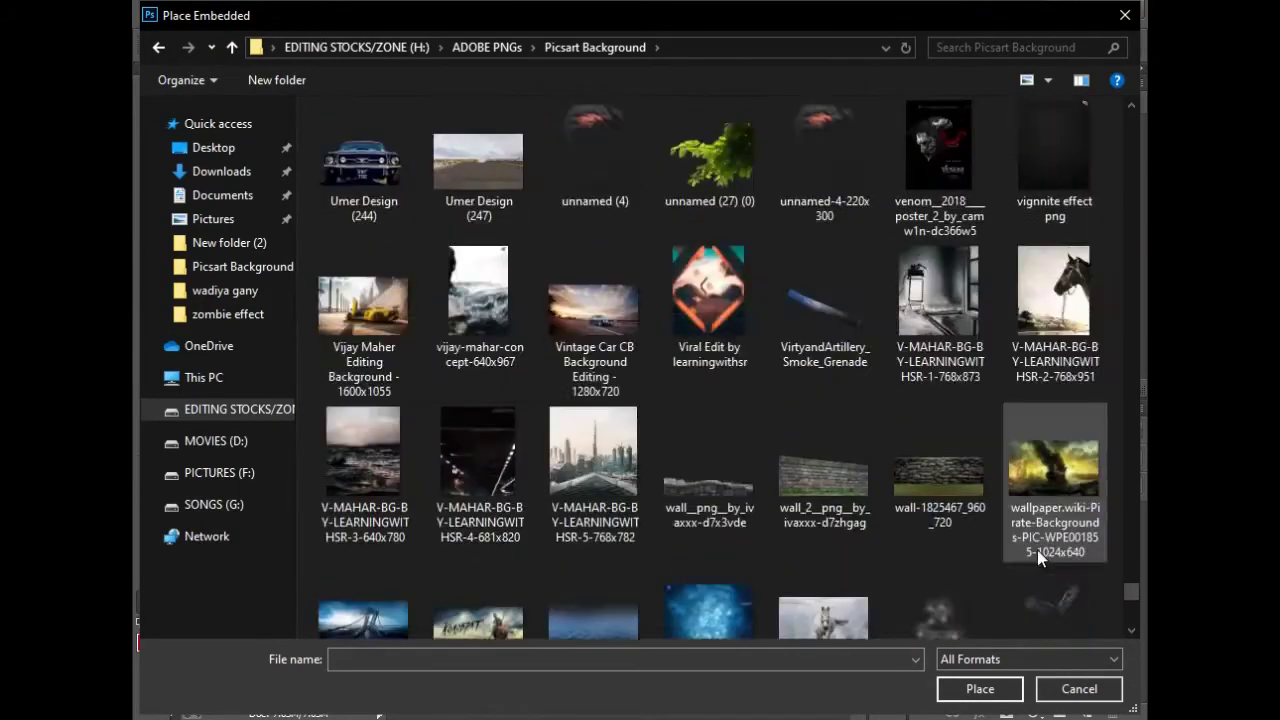
pyautogui.scroll(3, 1037, 550)
pyautogui.doubleClick(710, 460)
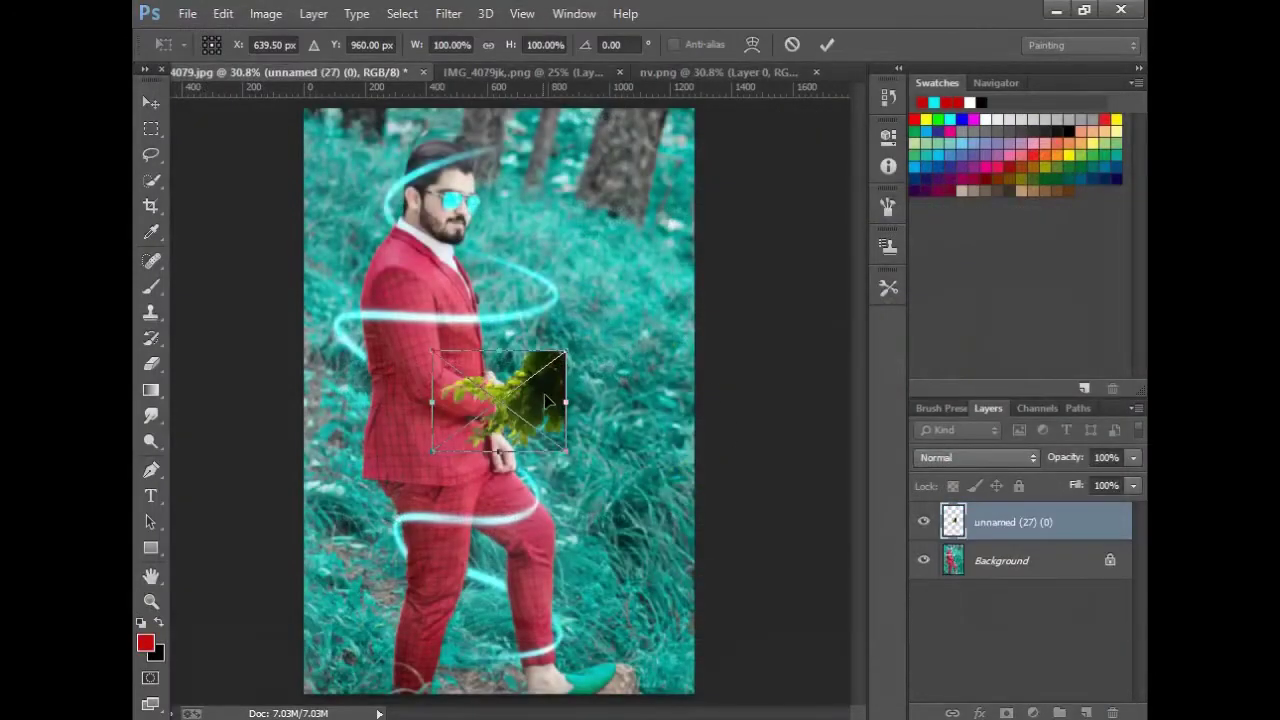
# - Enlarge the placed leaf branch and fit it into the photo's upper-right corner, beside the man's head
pyautogui.moveTo(544, 393); pyautogui.dragTo(667, 143)
pyautogui.moveTo(561, 200); pyautogui.dragTo(489, 303)
pyautogui.moveTo(644, 214); pyautogui.dragTo(643, 224)
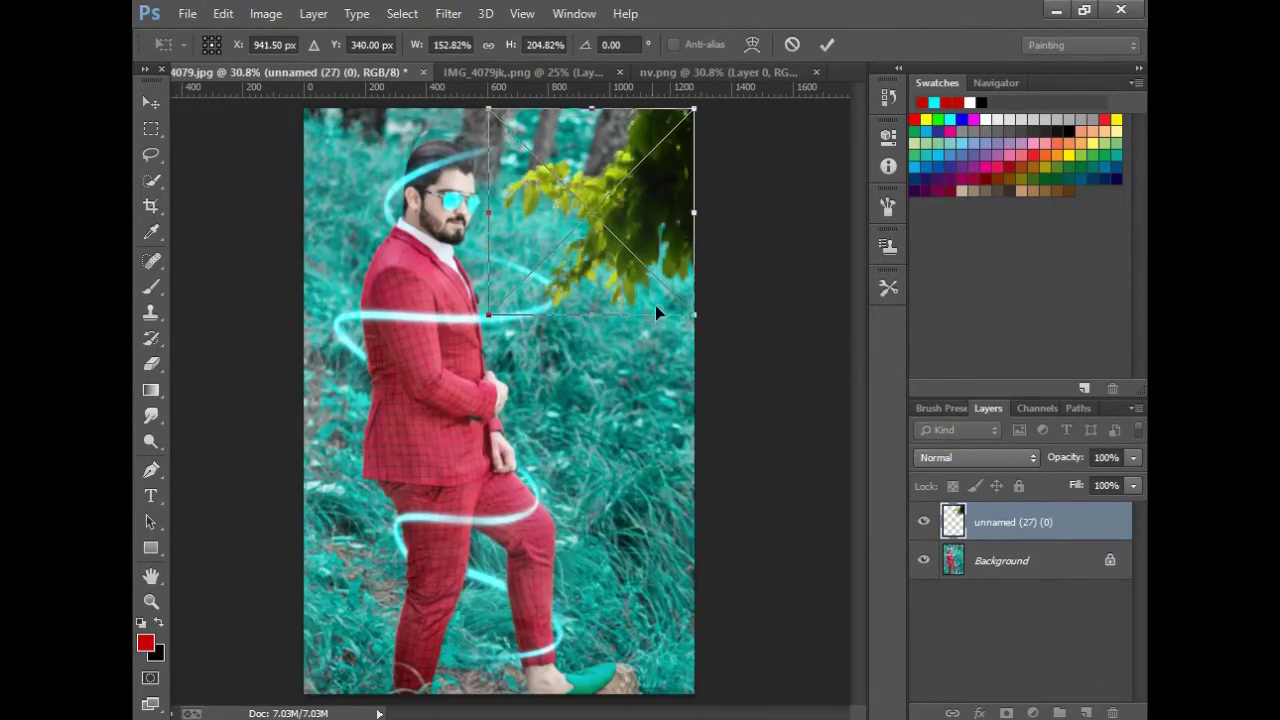
pyautogui.moveTo(657, 313); pyautogui.dragTo(610, 292)
pyautogui.moveTo(478, 288)
pyautogui.mouseDown()
pyautogui.moveTo(510, 262)
pyautogui.moveTo(480, 279)
pyautogui.mouseUp()
pyautogui.press('Return')
pyautogui.press('z')
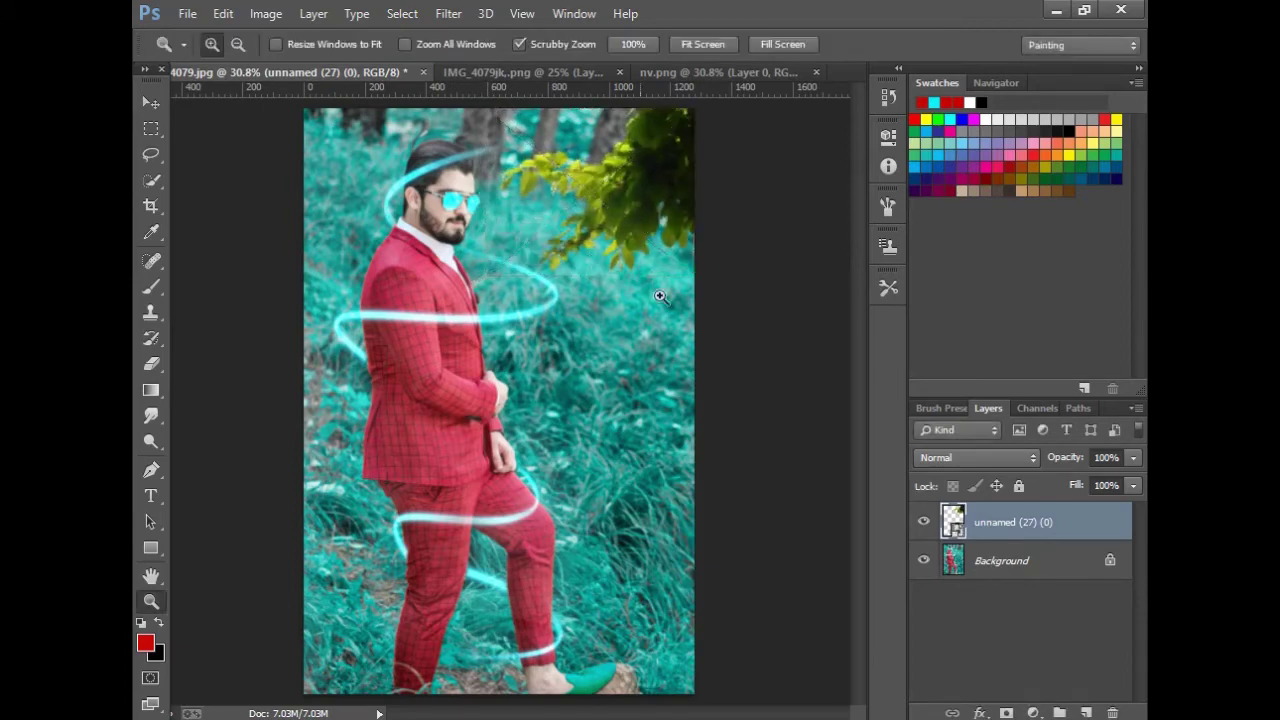
# - Apply a Gaussian Blur with a radius of 8.6 pixels to the leaf branch layer
pyautogui.click(402, 13)
pyautogui.click(448, 13)
pyautogui.moveTo(543, 251)
pyautogui.click(780, 391)
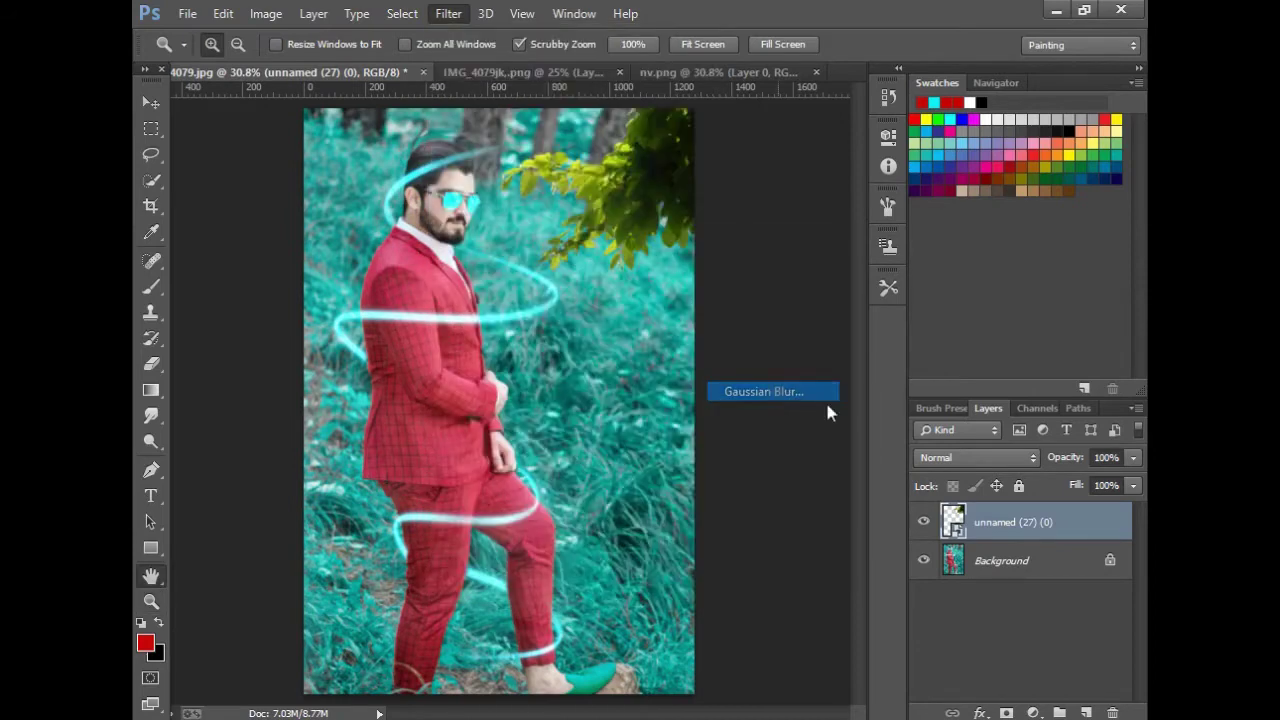
pyautogui.moveTo(908, 397)
pyautogui.mouseDown()
pyautogui.moveTo(929, 397)
pyautogui.moveTo(901, 396)
pyautogui.mouseUp()
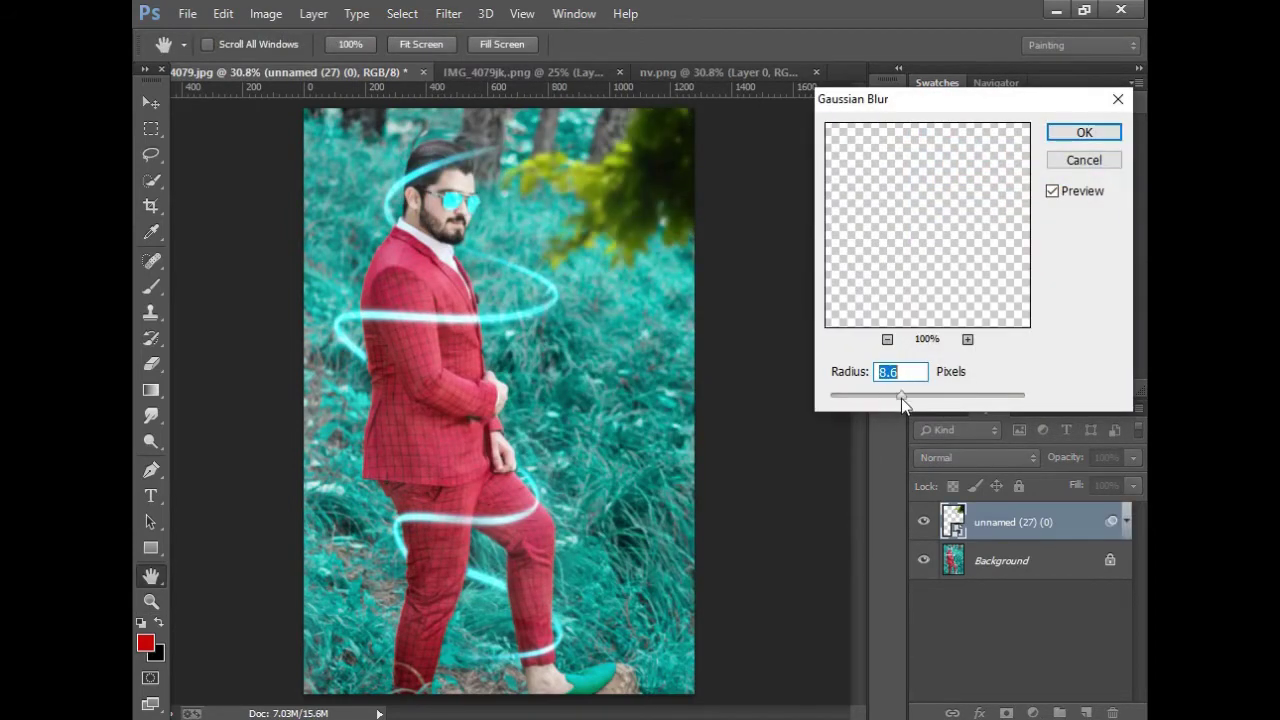
pyautogui.click(1084, 132)
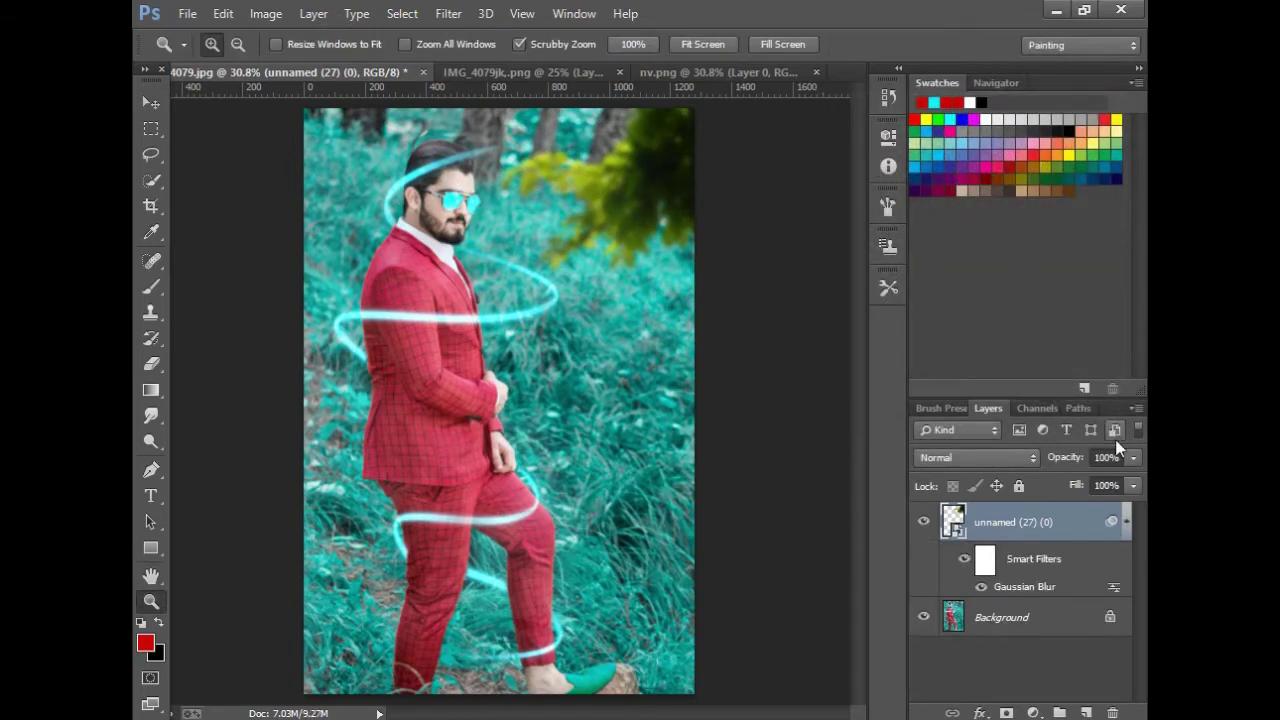
# - Add a new empty layer above the leaf branch and merge the two into one ordinary layer
pyautogui.click(1086, 712)
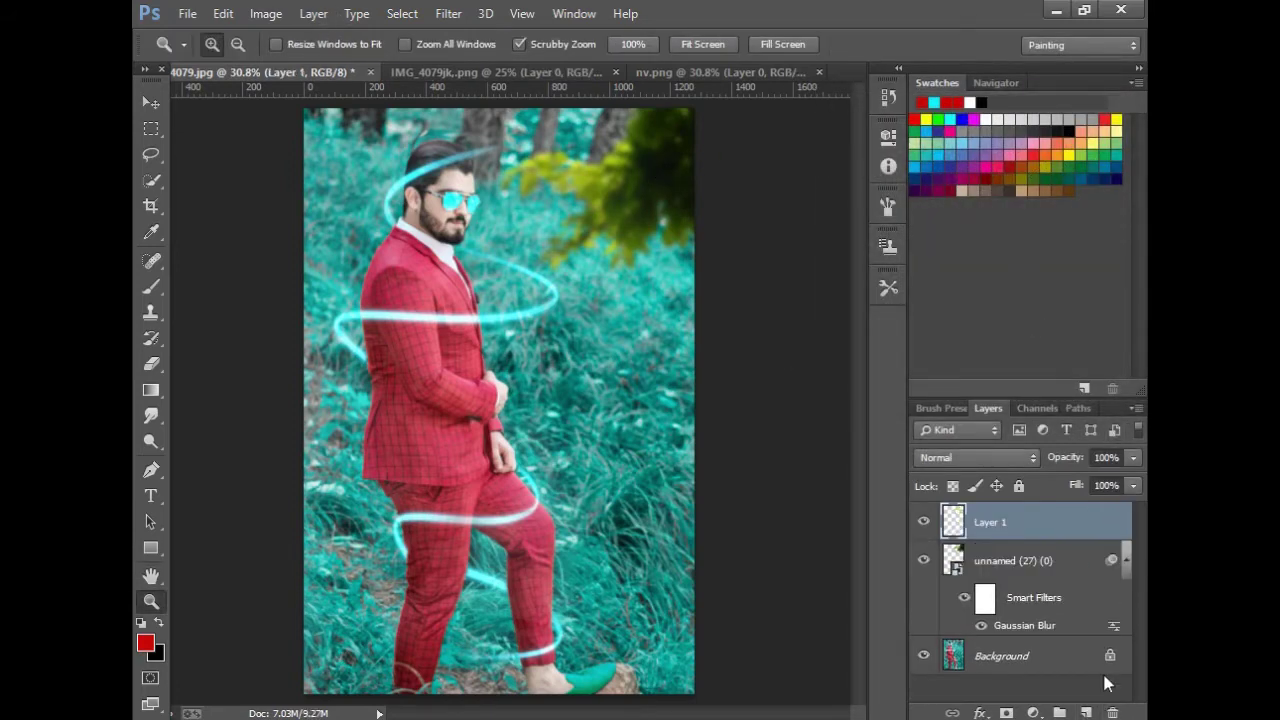
pyautogui.keyDown('shift'); pyautogui.click(1031, 582); pyautogui.keyUp('shift')
pyautogui.rightClick(995, 526)
pyautogui.click(690, 569)
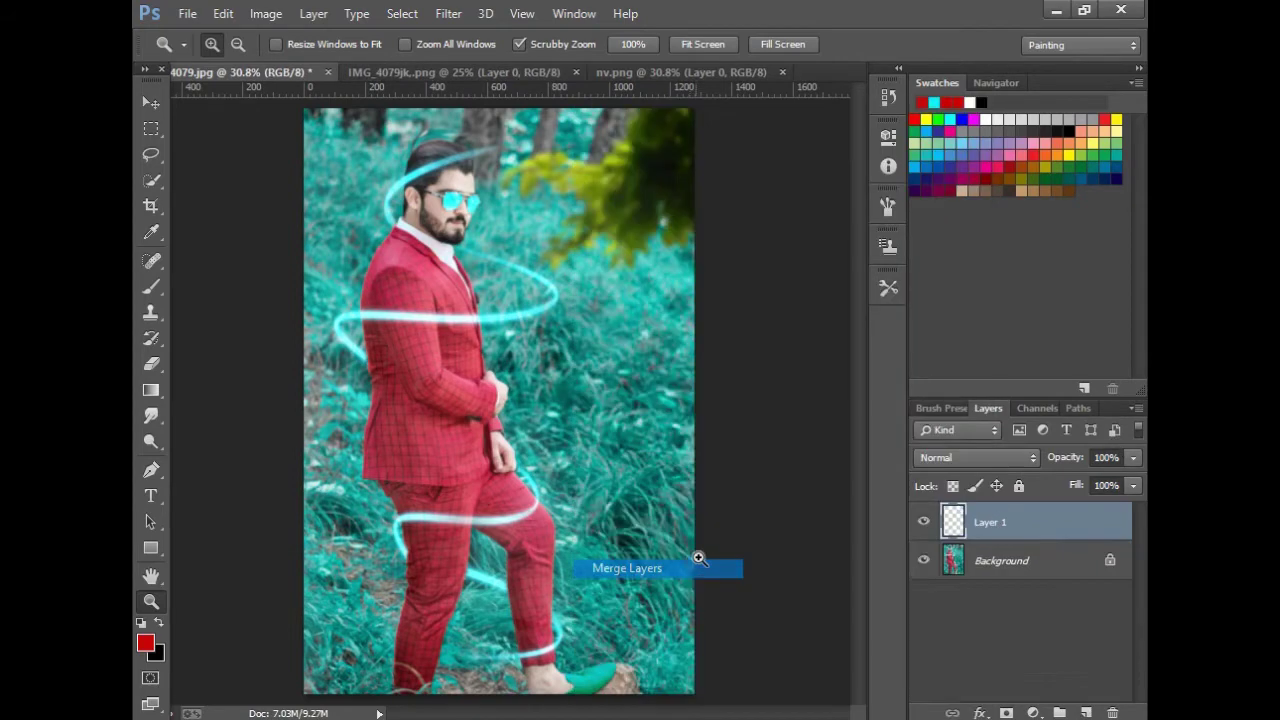
# - Lower the leaf branch's saturation to -93 with a Hue/Saturation adjustment
pyautogui.click(266, 13)
pyautogui.moveTo(290, 60)
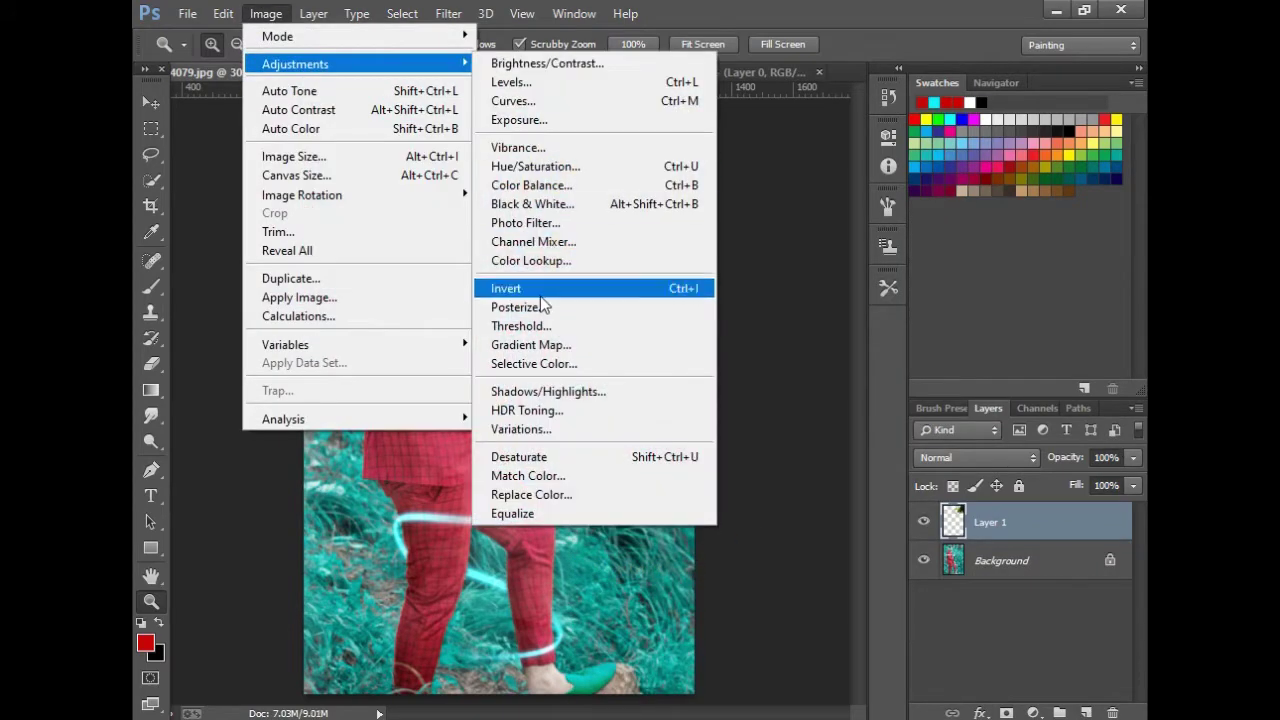
pyautogui.click(543, 167)
pyautogui.moveTo(848, 304); pyautogui.dragTo(752, 326)
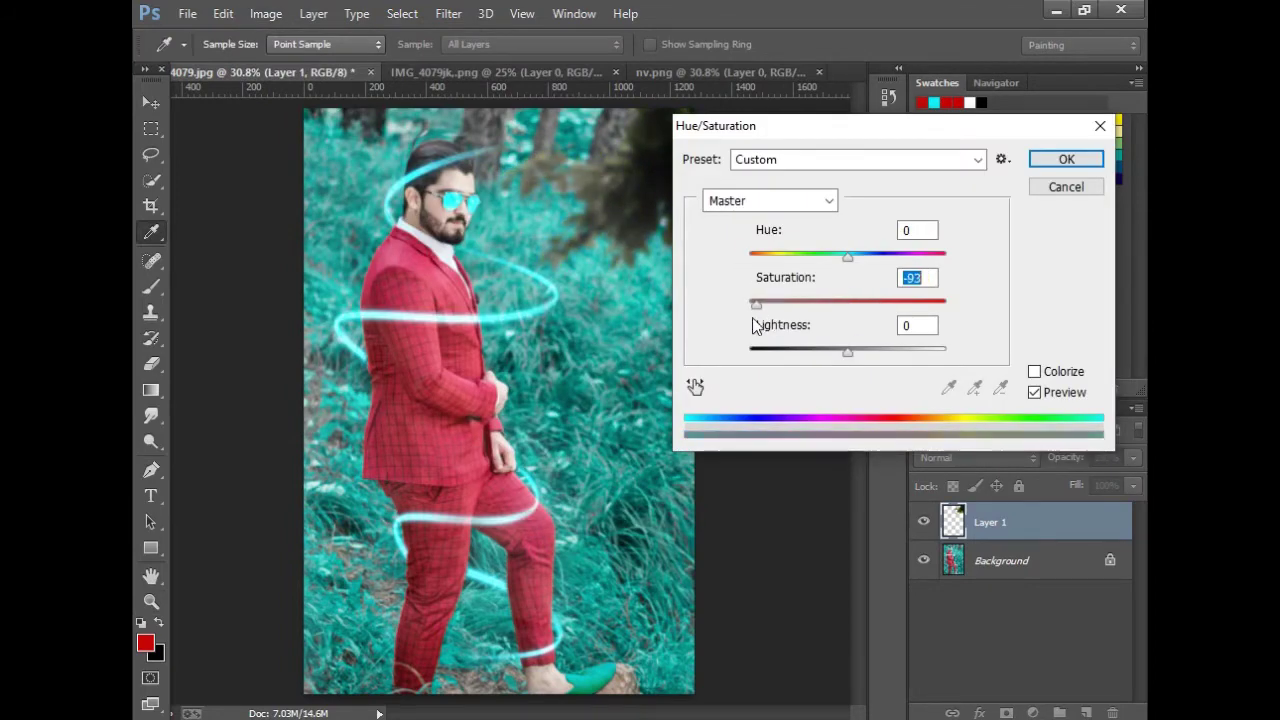
pyautogui.click(1066, 188)
# - Fine-tune the leaf branch layer's tones with a Brightness/Contrast adjustment
pyautogui.click(266, 13)
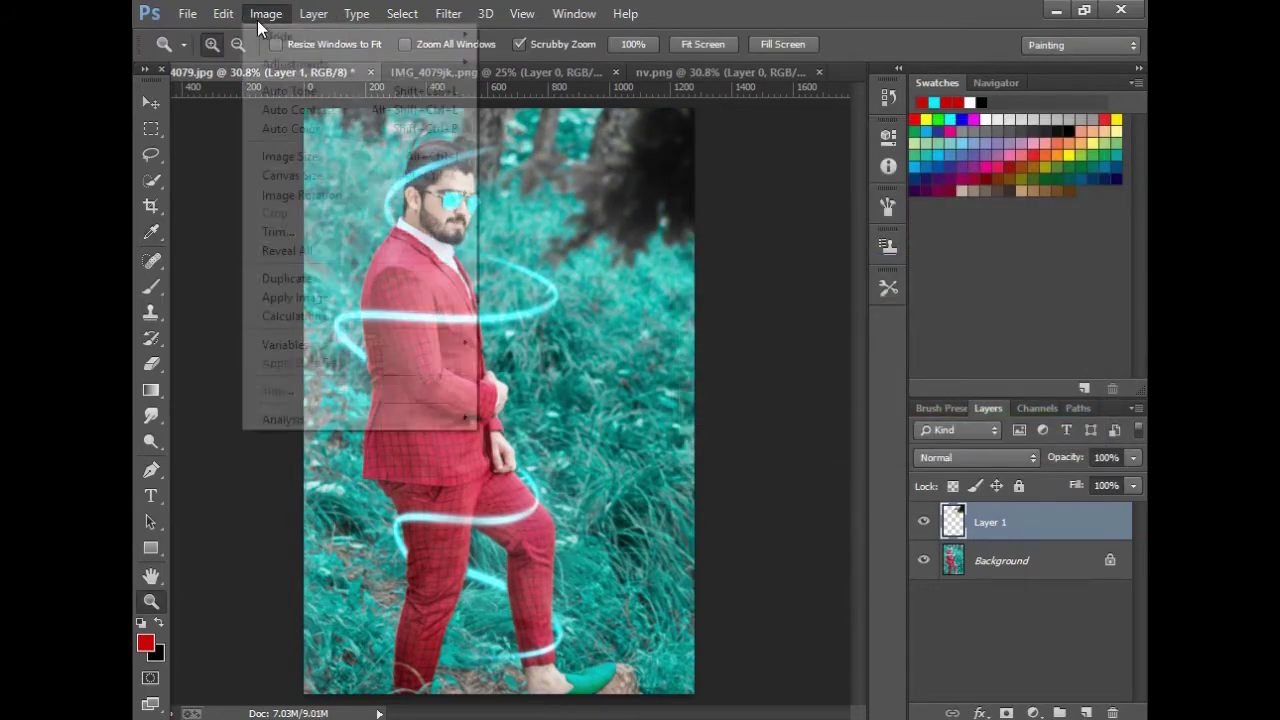
pyautogui.moveTo(325, 66)
pyautogui.click(530, 66)
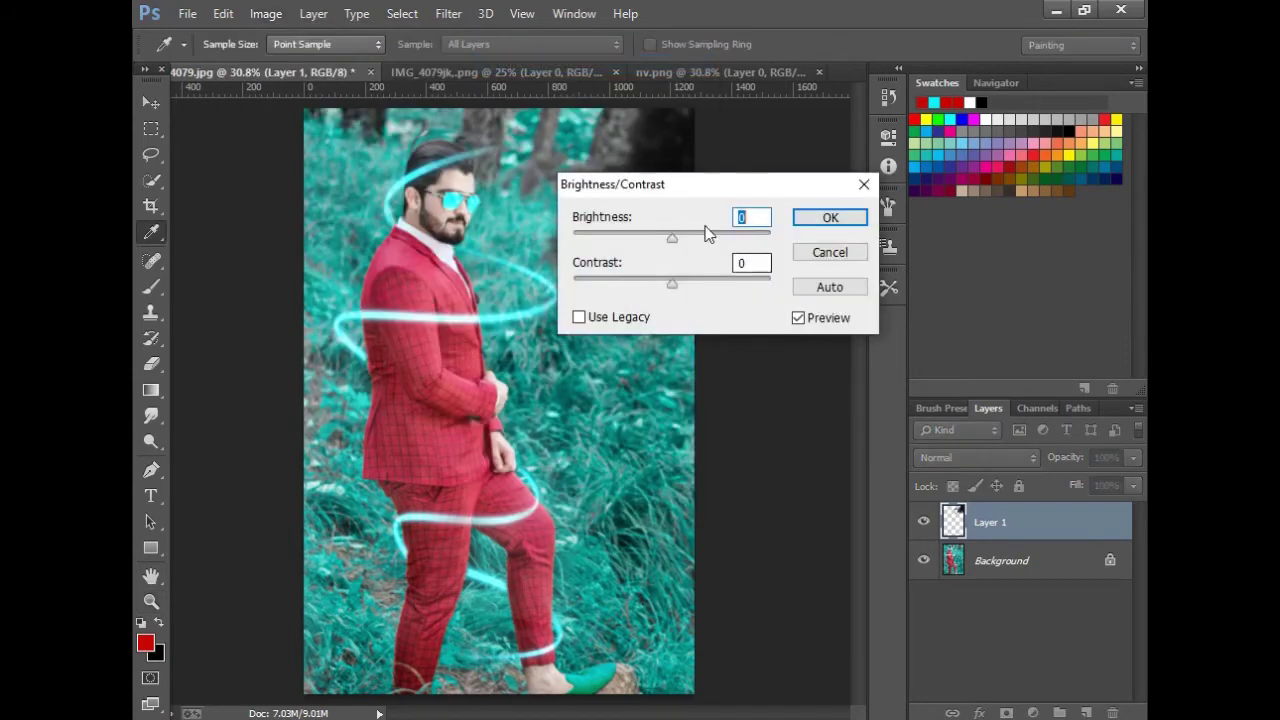
pyautogui.moveTo(708, 232); pyautogui.dragTo(678, 286)
pyautogui.moveTo(665, 236); pyautogui.dragTo(673, 236)
pyautogui.click(835, 220)
pyautogui.press('z')
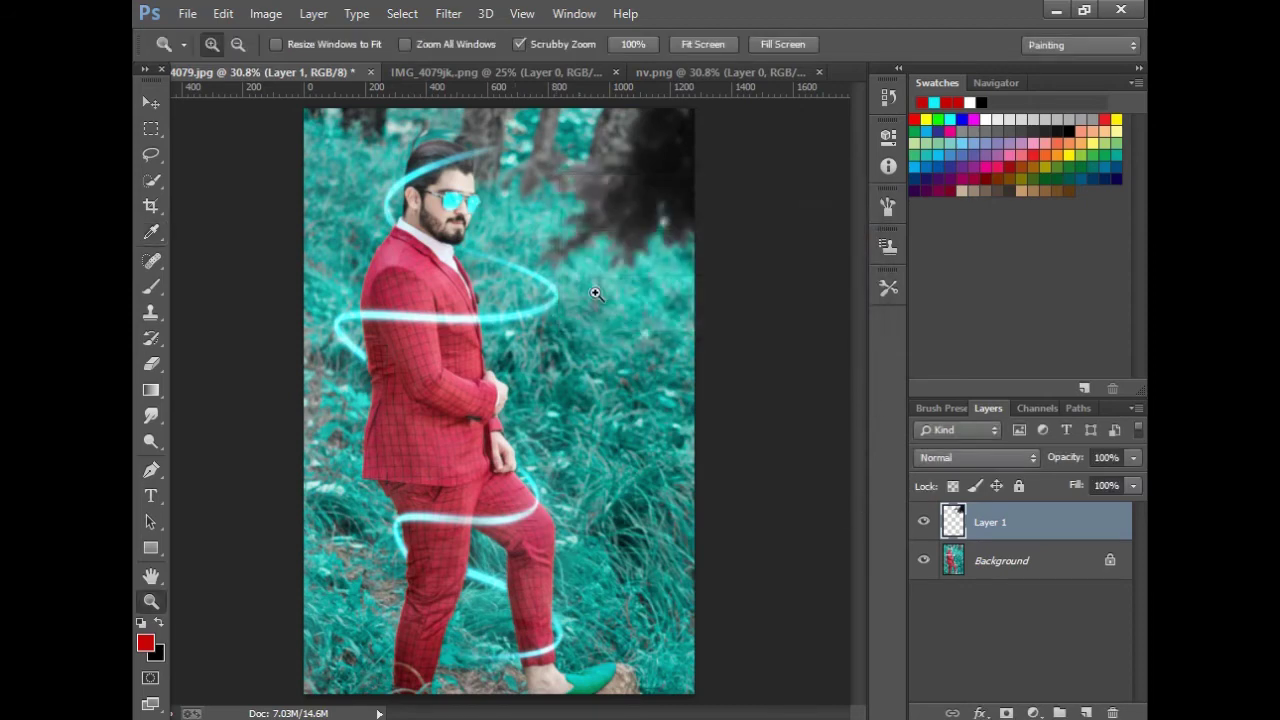
# - Flatten the image and duplicate the Background layer
pyautogui.rightClick(538, 238)
pyautogui.press('Escape')
pyautogui.click(1133, 408)
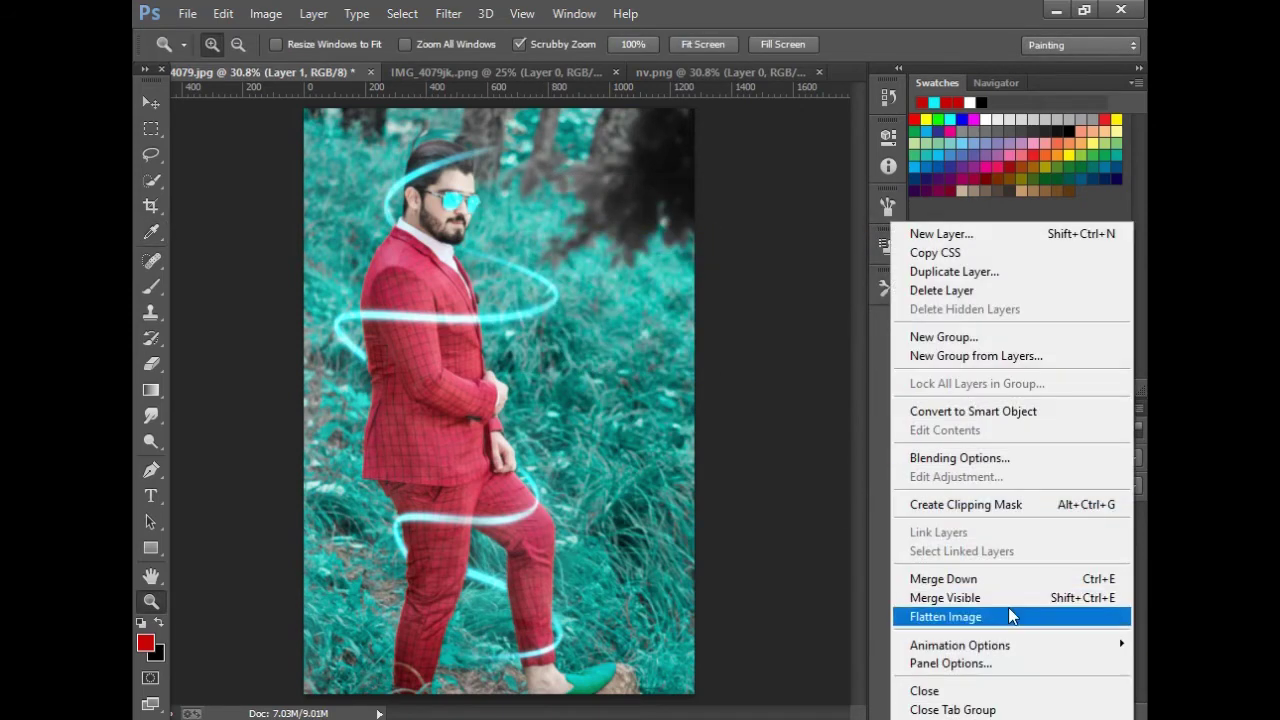
pyautogui.click(1008, 610)
pyautogui.moveTo(1068, 528); pyautogui.dragTo(1086, 713)
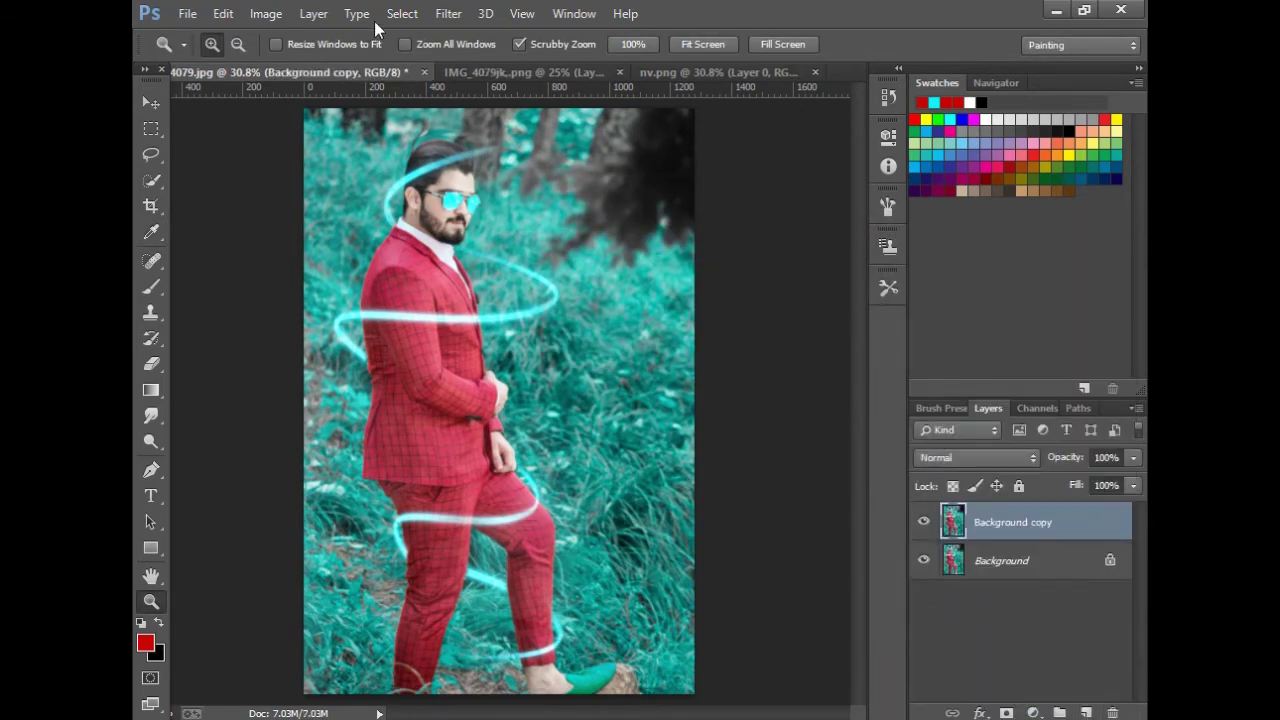
# - Apply Camera Raw basic adjustments to the Background copy: Clarity +13, Temperature -3 and Tint -10
pyautogui.click(448, 13)
pyautogui.click(528, 130)
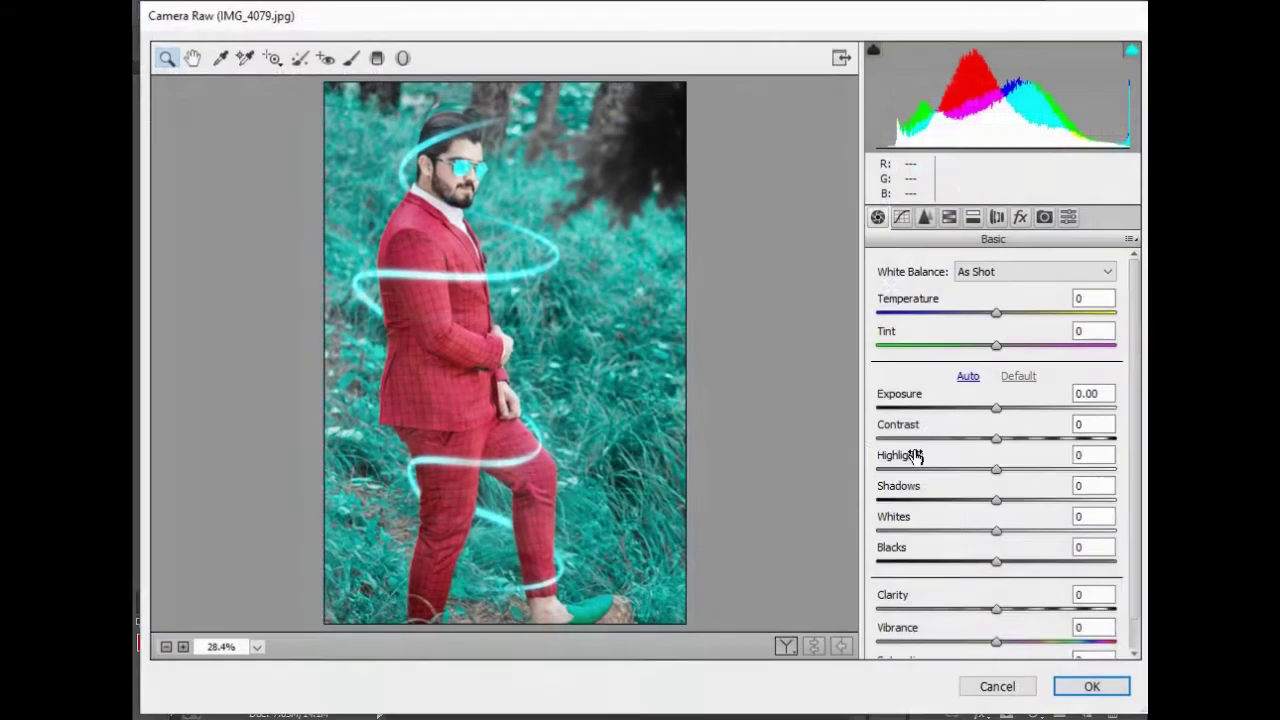
pyautogui.moveTo(996, 608)
pyautogui.mouseDown()
pyautogui.moveTo(1041, 610)
pyautogui.moveTo(1013, 611)
pyautogui.mouseUp()
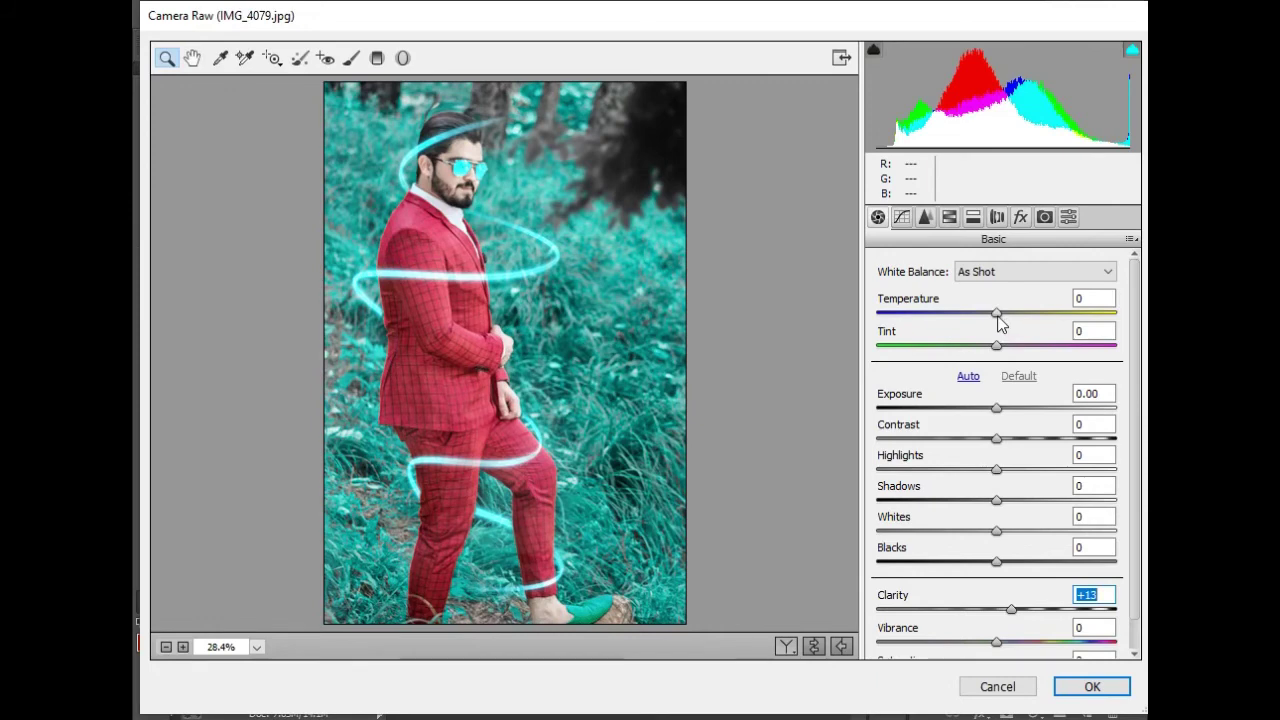
pyautogui.moveTo(998, 318)
pyautogui.mouseDown()
pyautogui.moveTo(986, 348)
pyautogui.moveTo(987, 320)
pyautogui.mouseUp()
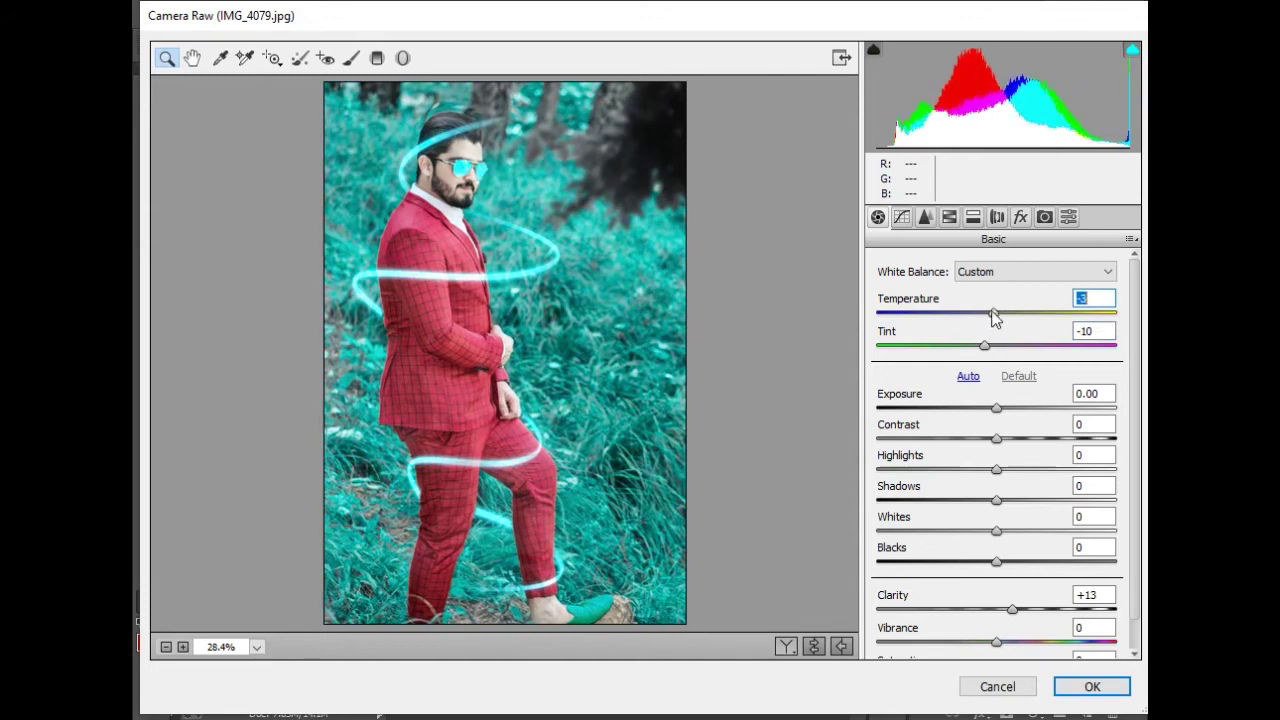
# - Set the Oranges to saturation -13 and luminance +49 in the HSL adjustments and apply Camera Raw
pyautogui.click(949, 217)
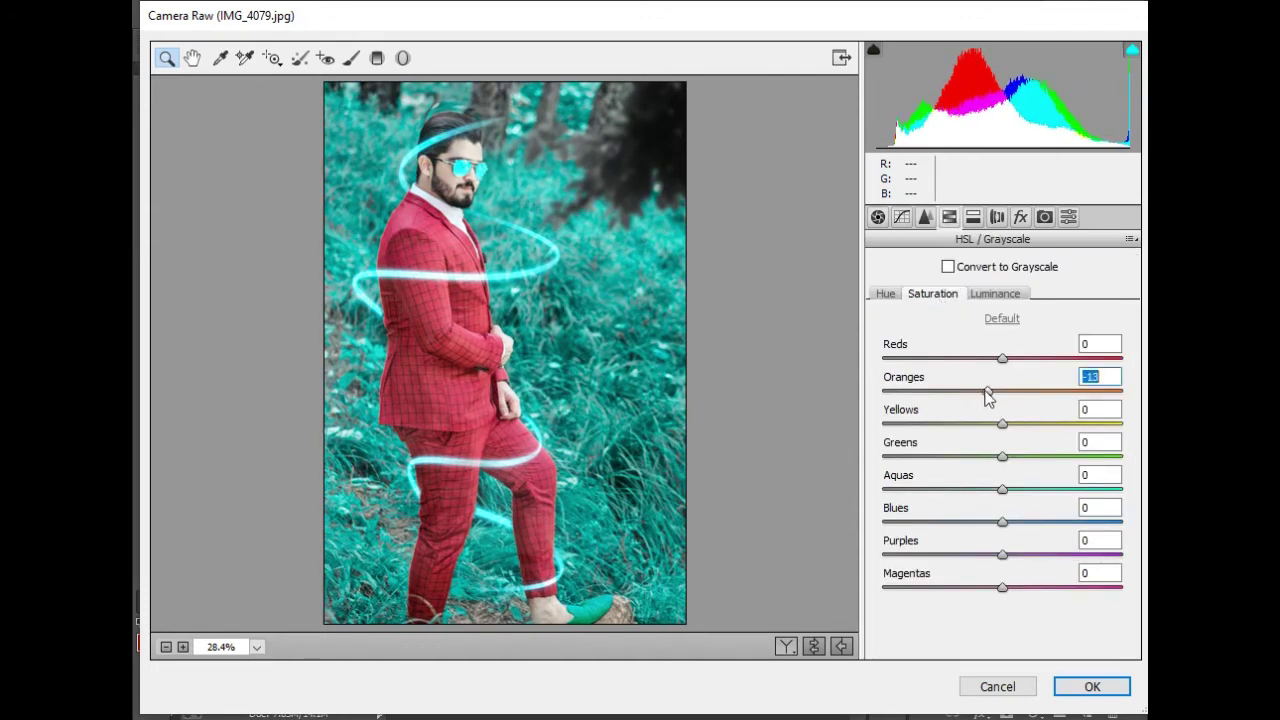
pyautogui.click(995, 294)
pyautogui.moveTo(1003, 390); pyautogui.dragTo(1047, 390)
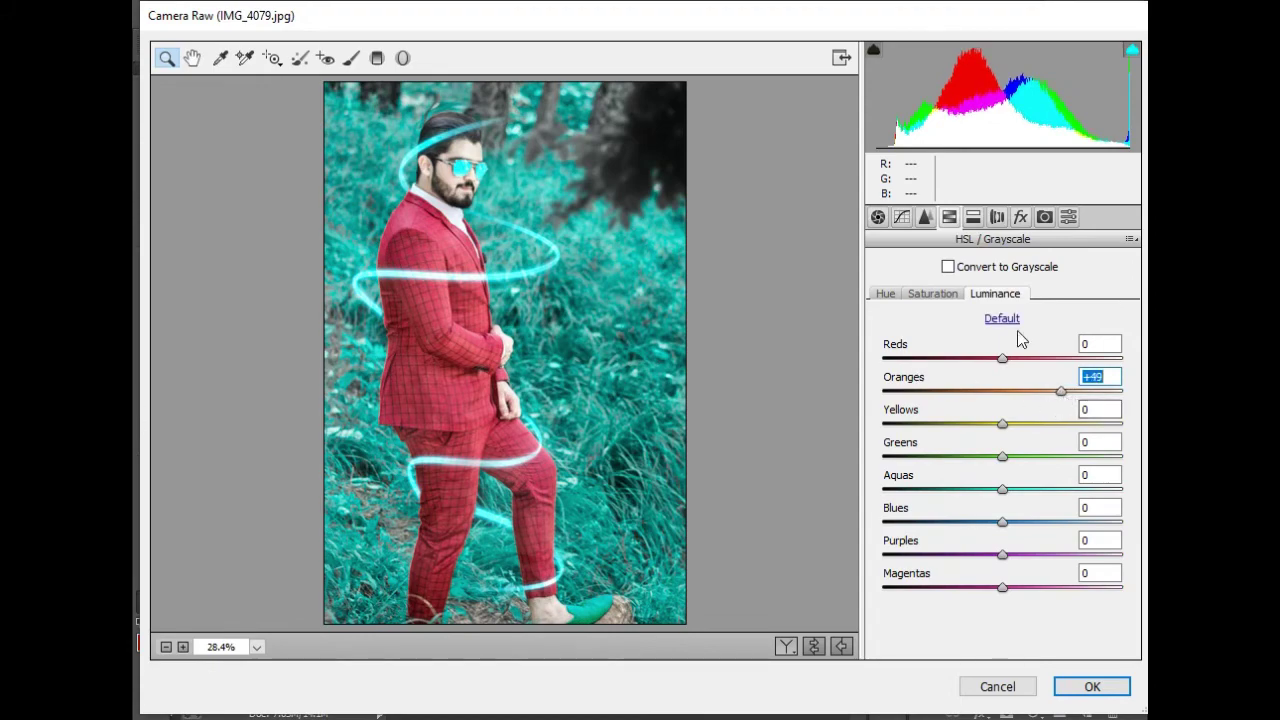
pyautogui.click(1098, 690)
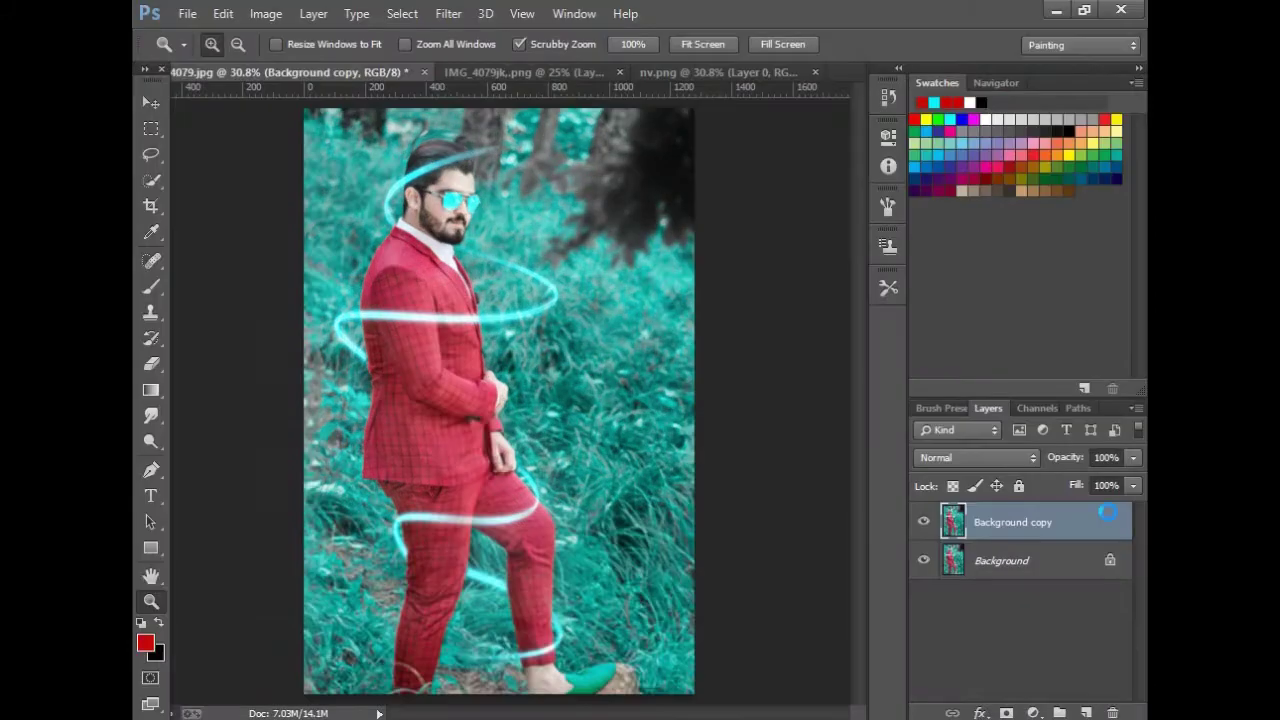
# - Merge the visible layers and duplicate the resulting Background layer
pyautogui.click(1134, 408)
pyautogui.click(1025, 599)
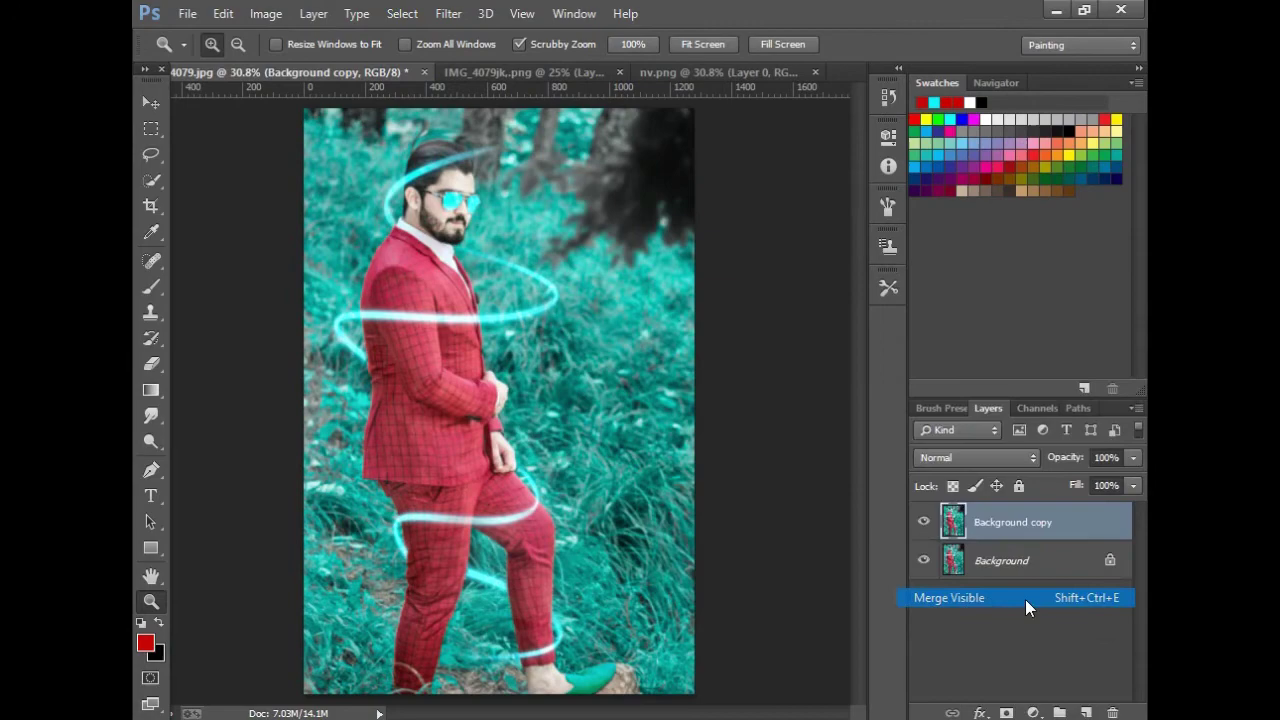
pyautogui.moveTo(1005, 560); pyautogui.dragTo(1085, 712)
# - Apply a Camera Raw post-crop vignette with Amount -39 in Highlight Priority style to the Background copy
pyautogui.click(448, 13)
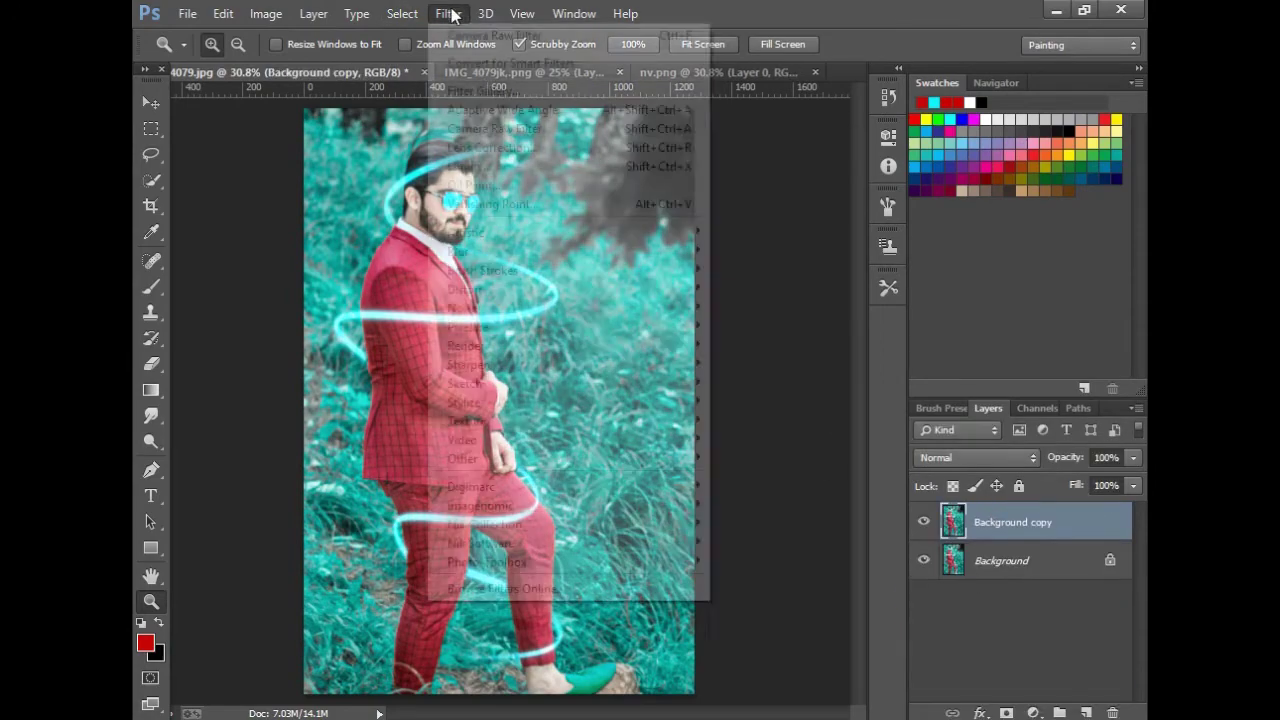
pyautogui.click(540, 126)
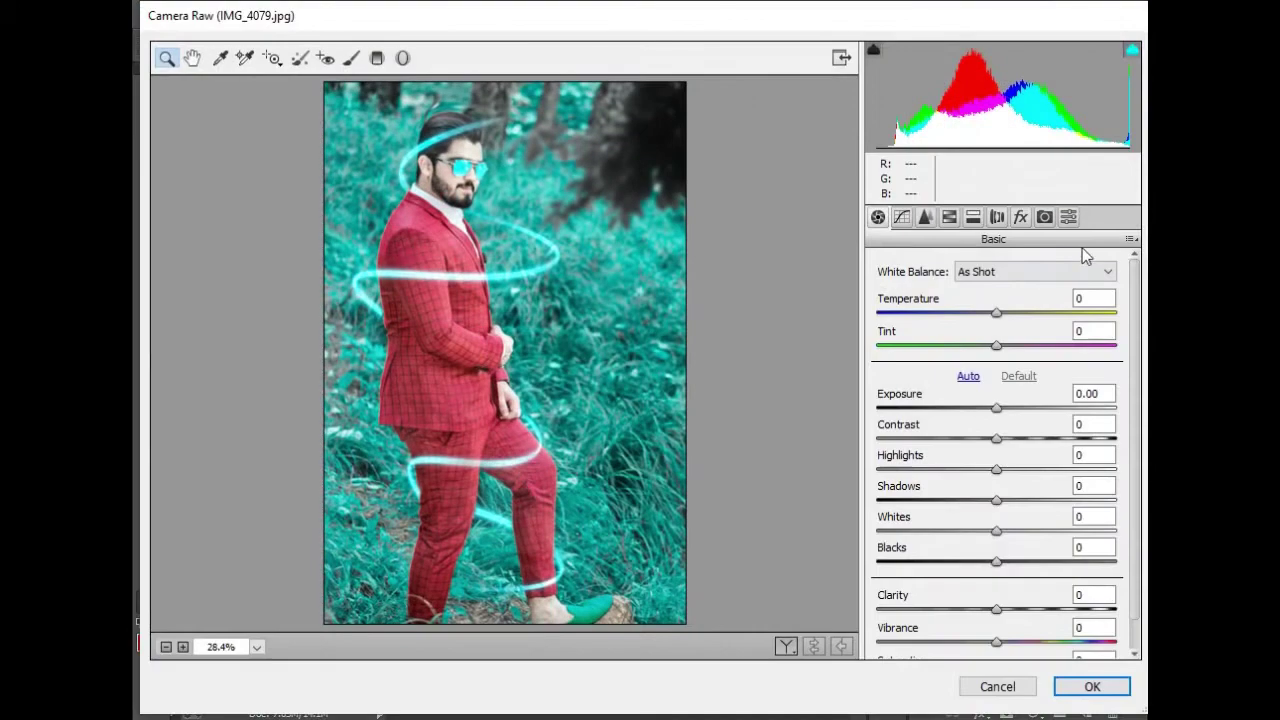
pyautogui.click(1020, 217)
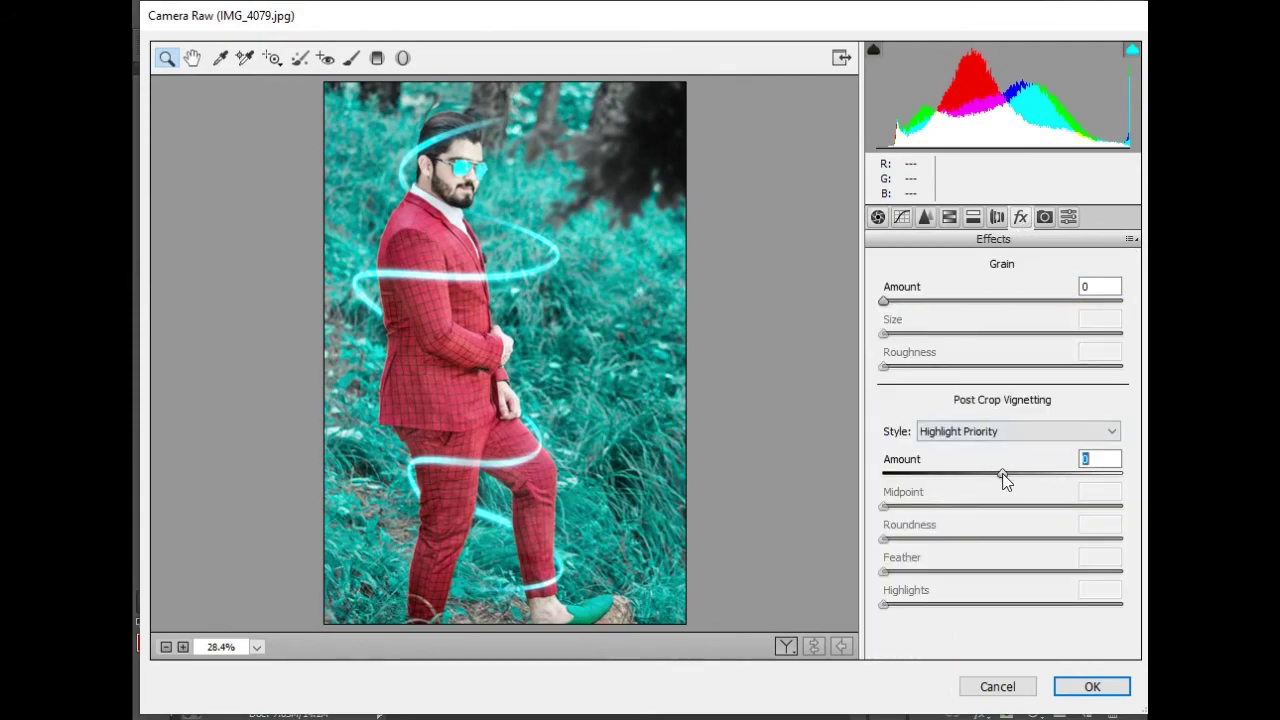
pyautogui.moveTo(1003, 478); pyautogui.dragTo(956, 478)
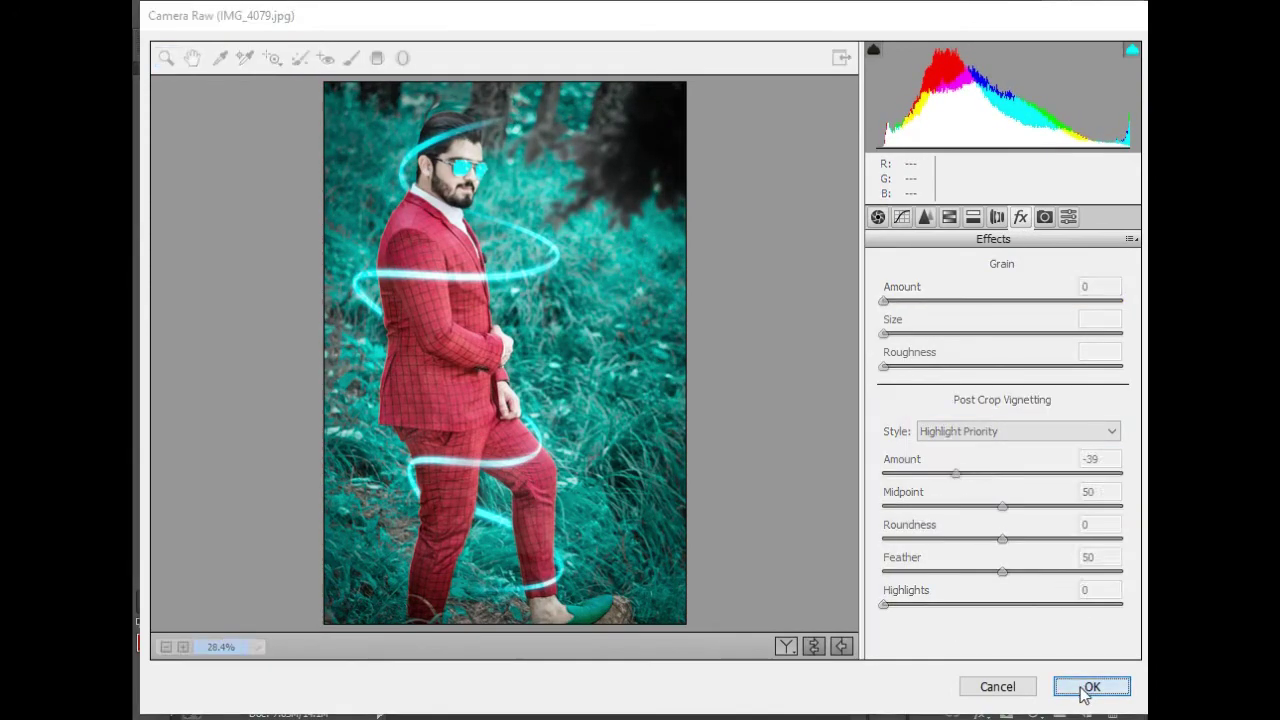
pyautogui.click(1092, 686)
# - Erase the vignetted Background copy over the man's face with the 191 px Eraser at 100% opacity
pyautogui.click(438, 163)
pyautogui.click(491, 206)
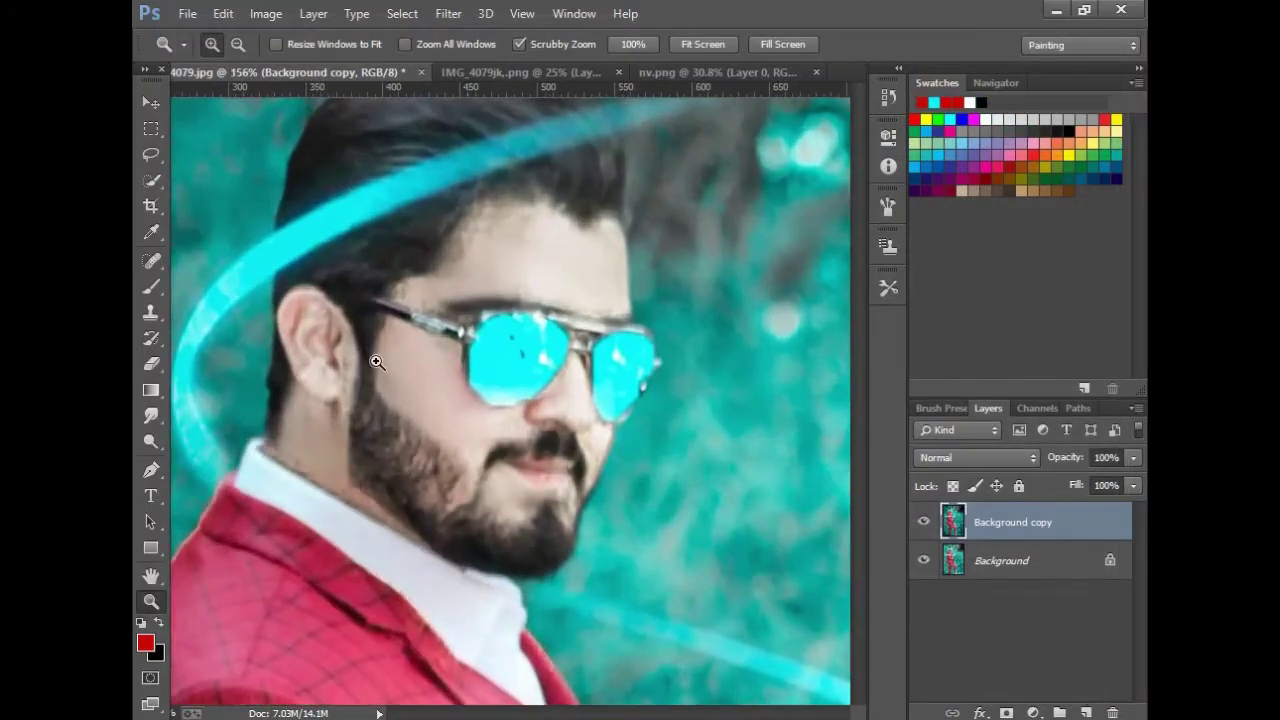
pyautogui.click(151, 365)
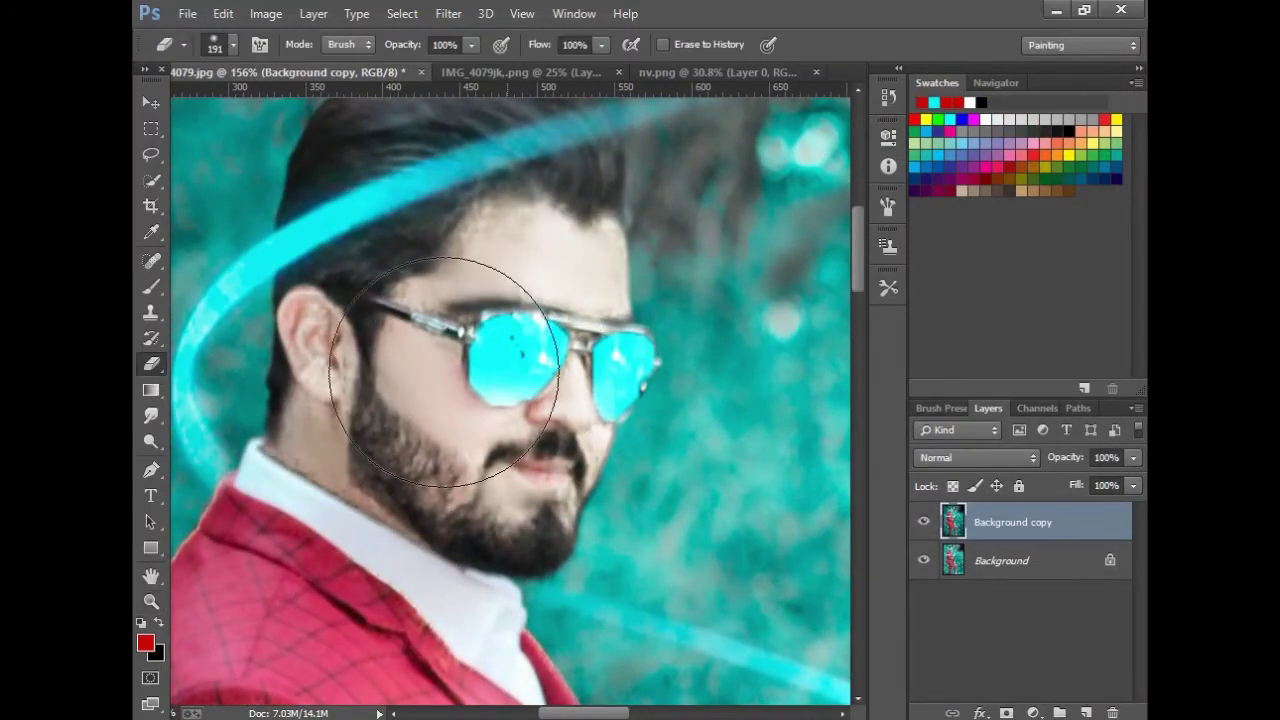
pyautogui.click(151, 601)
pyautogui.click(488, 490)
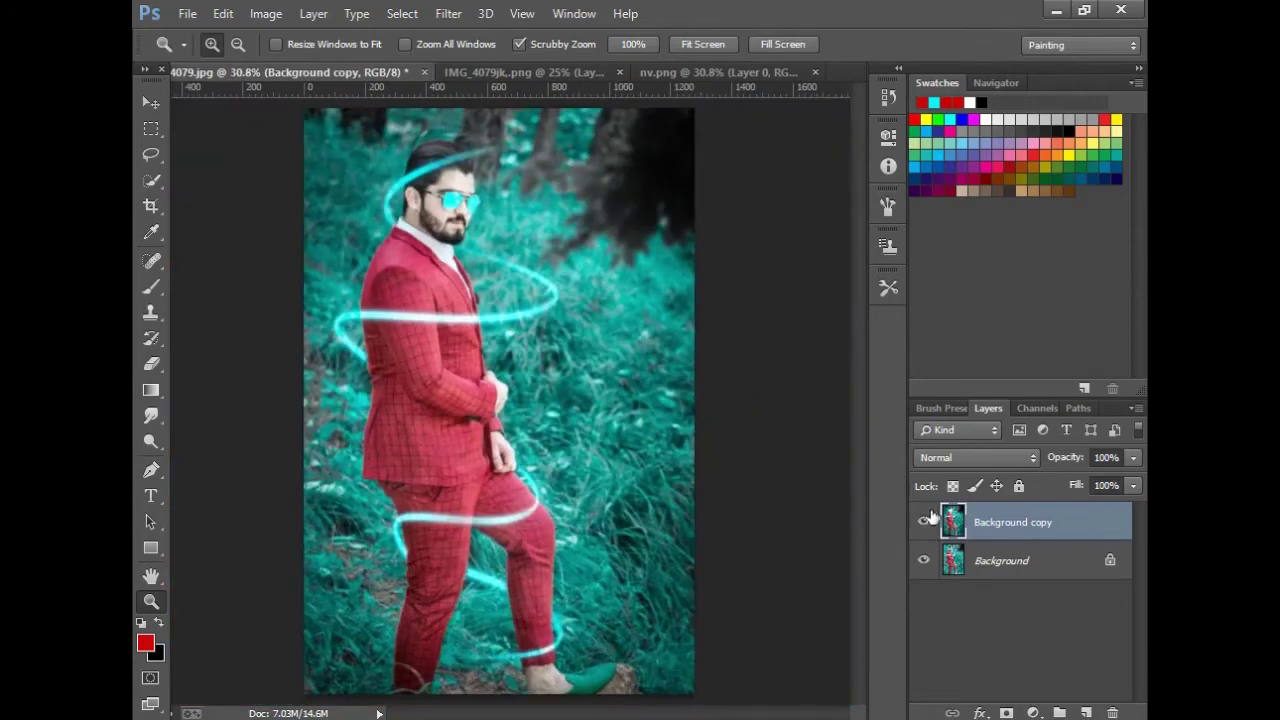
# - Compare the image with and without the Background copy, and flatten the image
pyautogui.click(923, 522)
pyautogui.click(1137, 410)
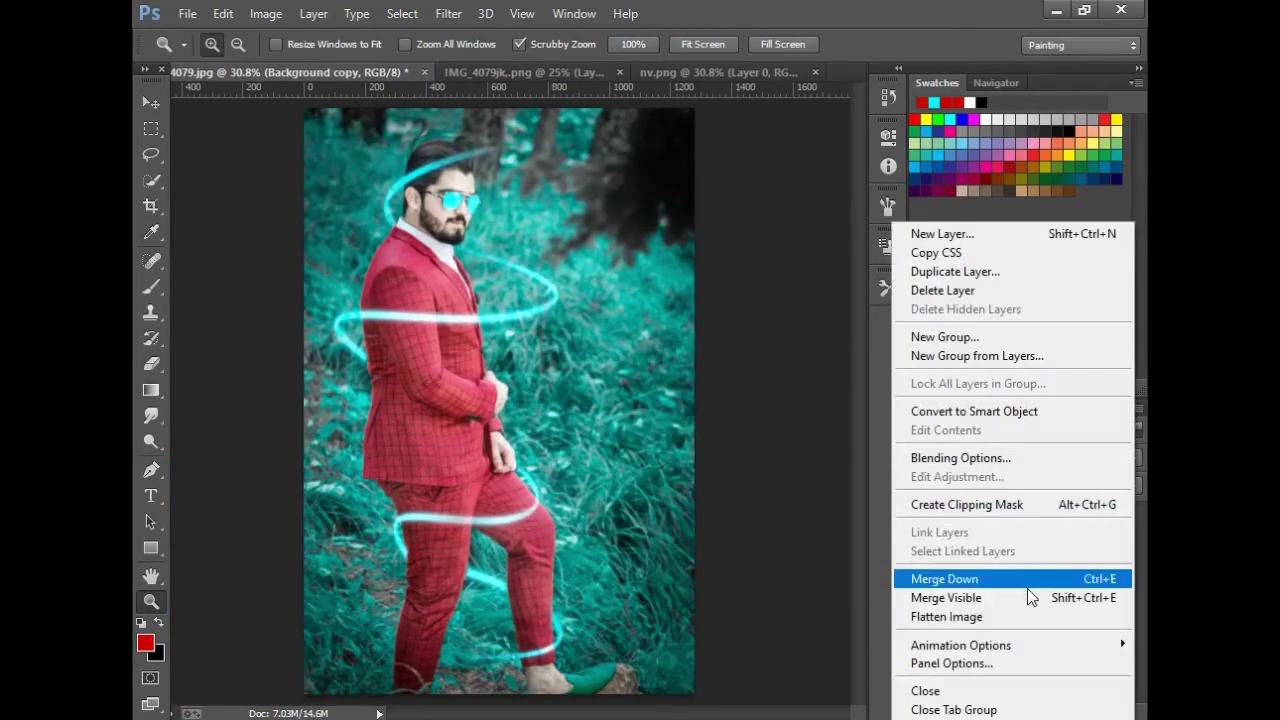
pyautogui.click(1028, 616)
# - Smooth the skin on the man's forehead and cheek with the Smudge tool at 31 px and 14% strength
pyautogui.moveTo(448, 190); pyautogui.dragTo(640, 296)
pyautogui.click(151, 415)
pyautogui.rightClick(490, 380)
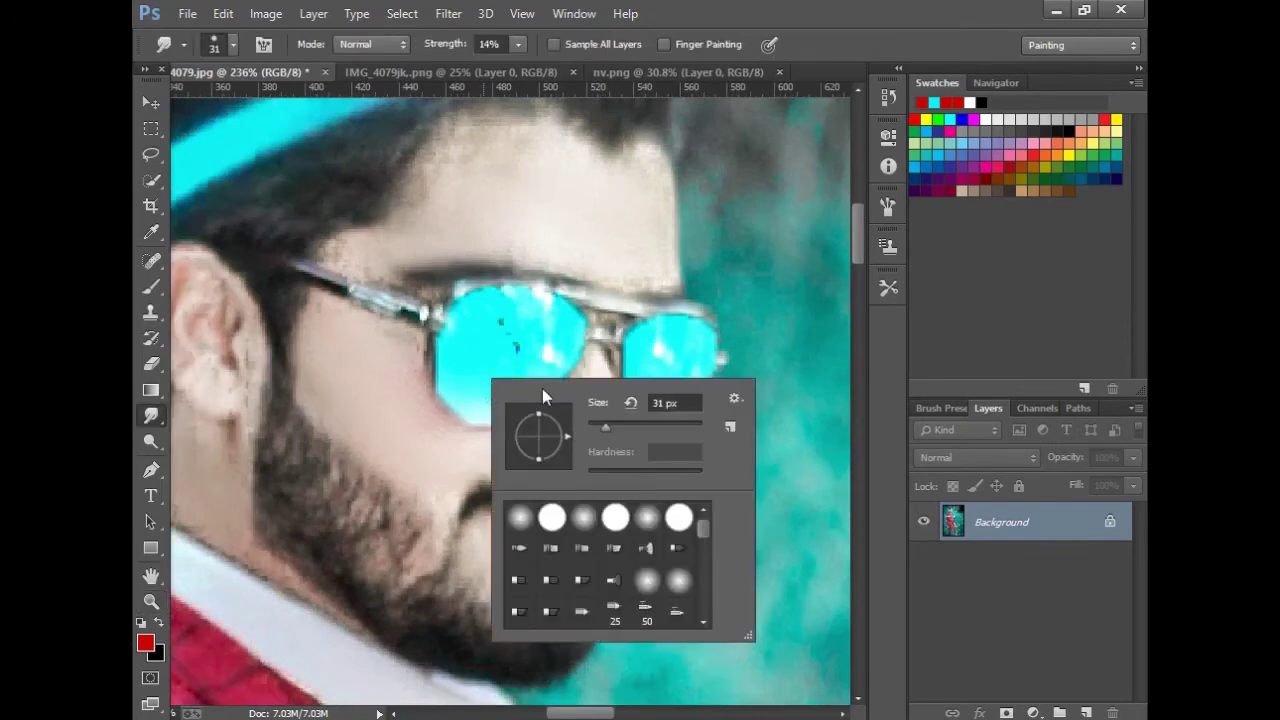
pyautogui.press('Escape')
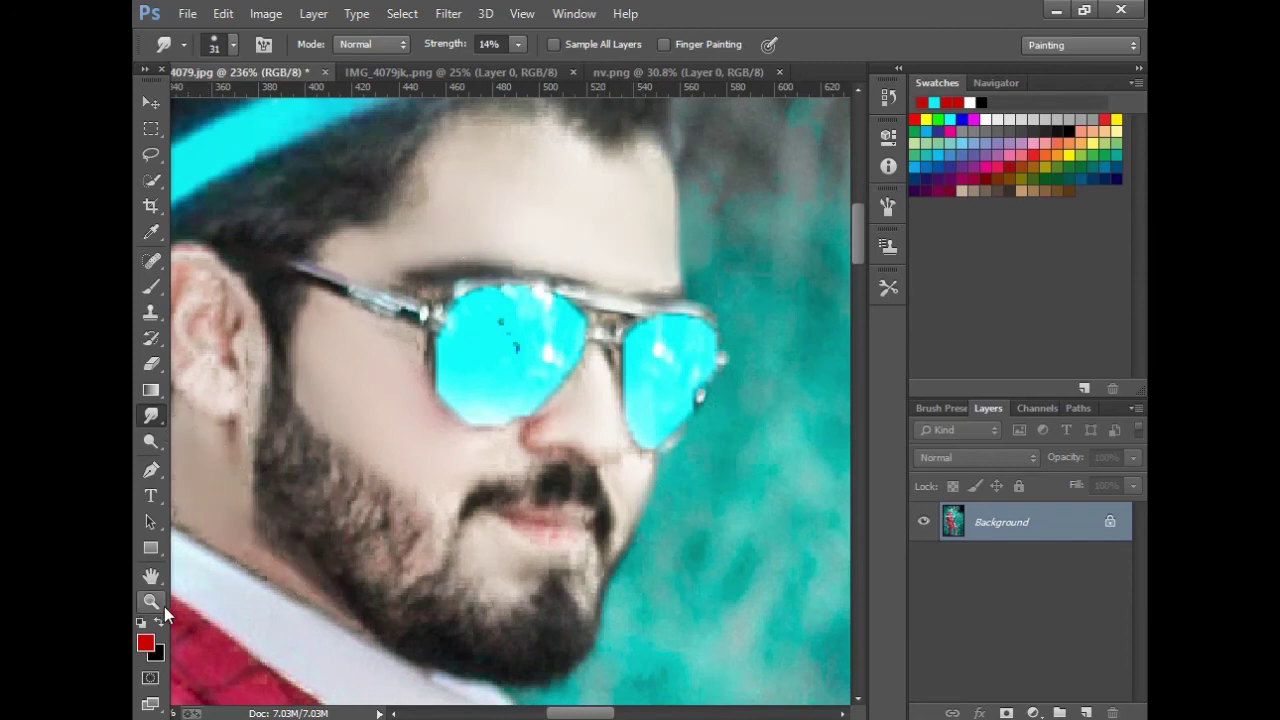
pyautogui.click(163, 605)
pyautogui.rightClick(345, 473)
pyautogui.click(385, 489)
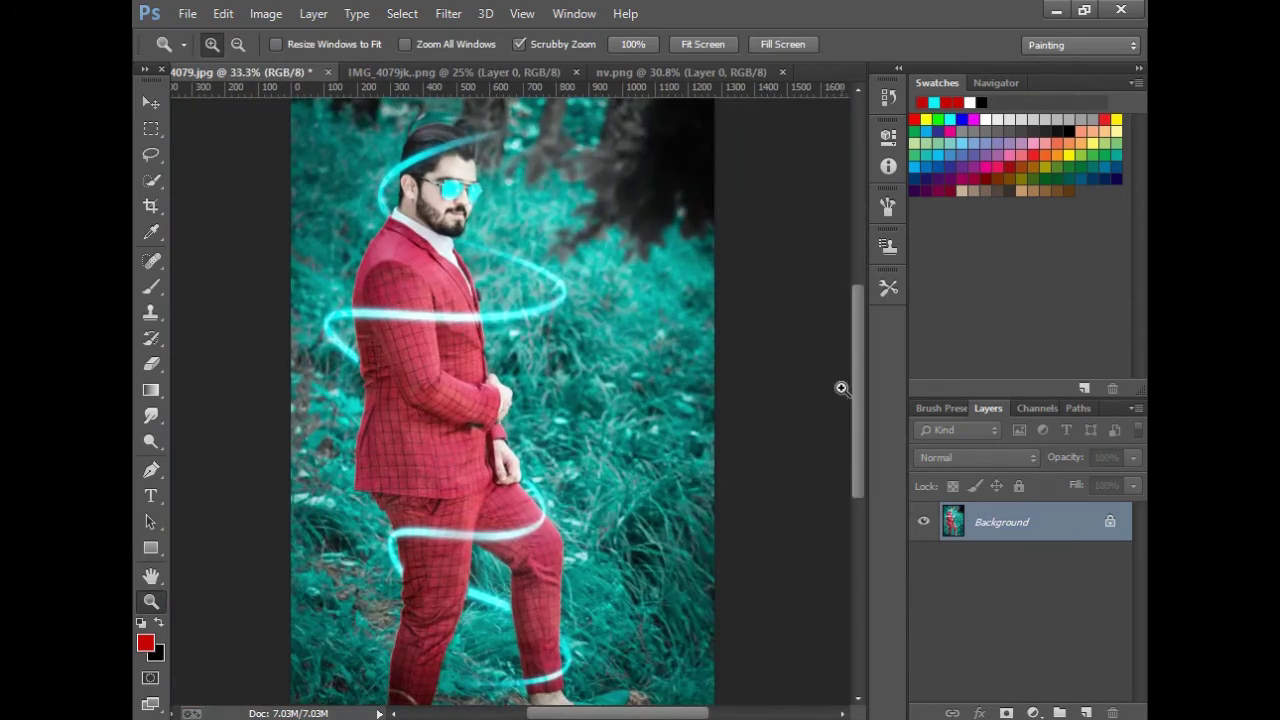
# - Smudge away the dark specks and blend the reflections on both cyan sunglass lenses at 14% strength
pyautogui.moveTo(448, 178); pyautogui.dragTo(228, 431)
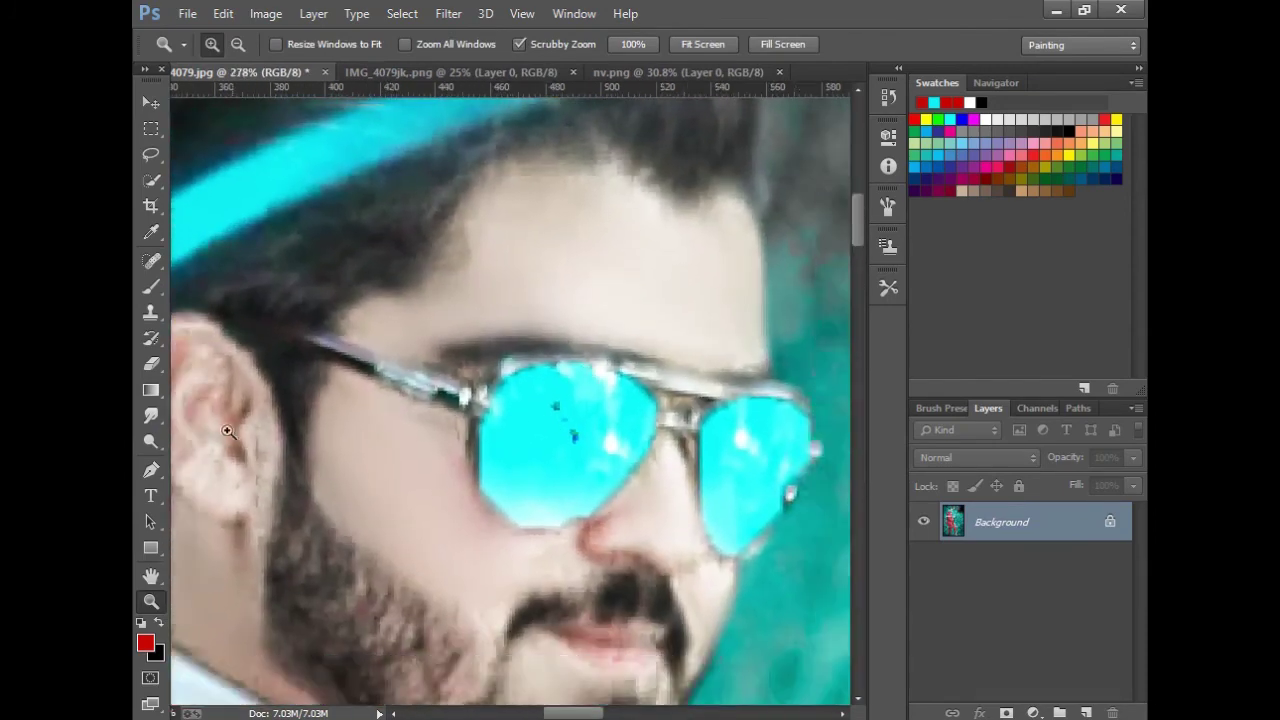
pyautogui.press('r')
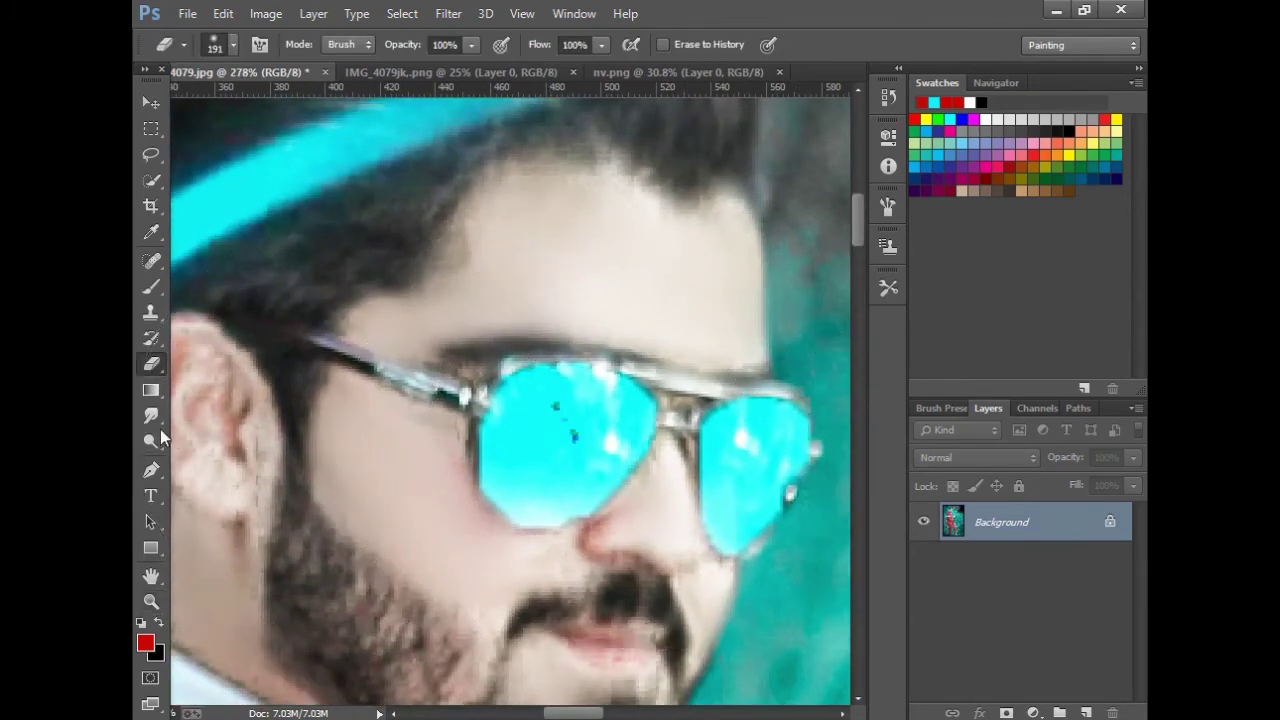
pyautogui.moveTo(495, 450)
pyautogui.mouseDown()
pyautogui.moveTo(545, 476)
pyautogui.moveTo(572, 459)
pyautogui.moveTo(534, 399)
pyautogui.moveTo(606, 452)
pyautogui.mouseUp()
pyautogui.moveTo(745, 465); pyautogui.dragTo(737, 429)
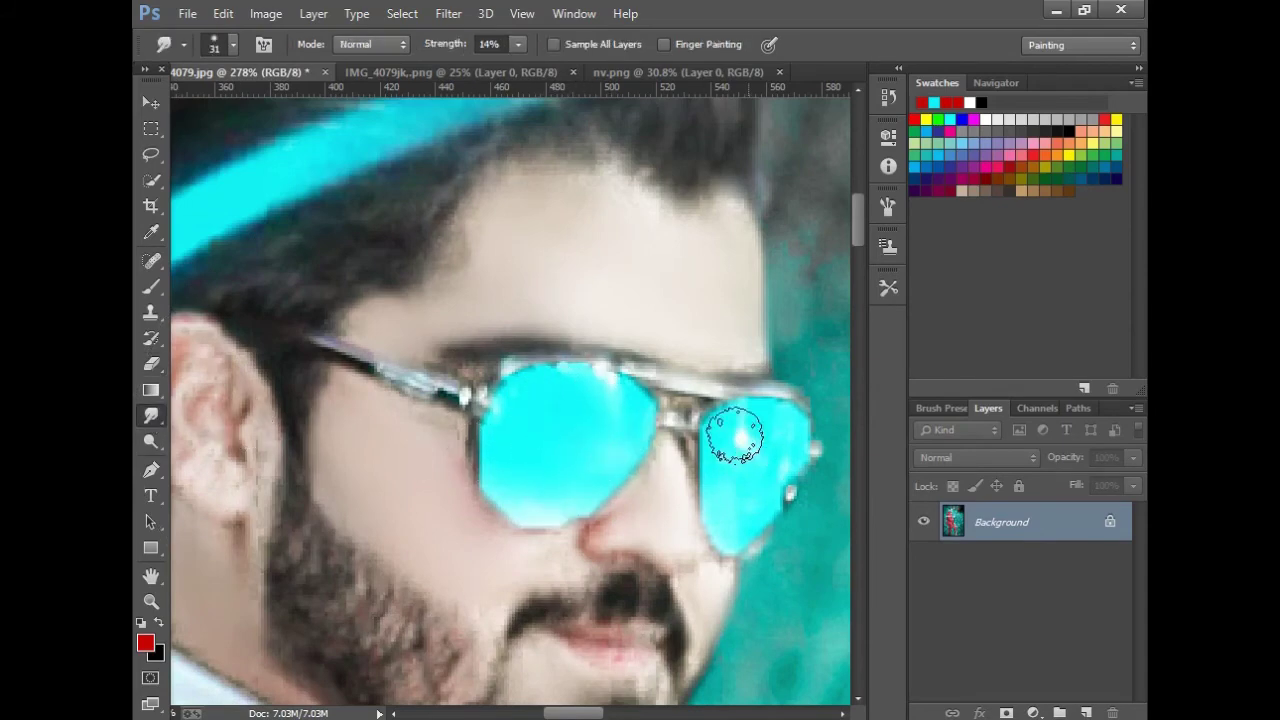
pyautogui.click(151, 601)
pyautogui.hotkey('ctrl', '0')
pyautogui.click(514, 356)
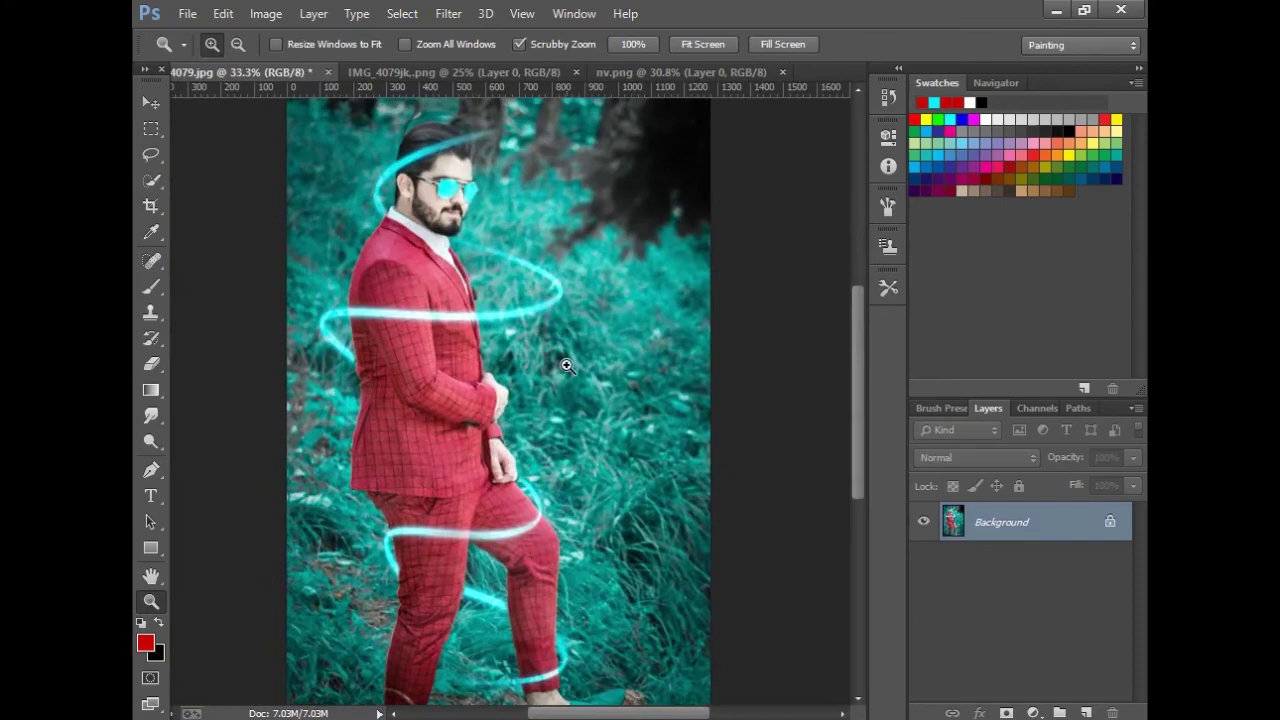
pyautogui.rightClick(385, 189)
pyautogui.click(401, 199)
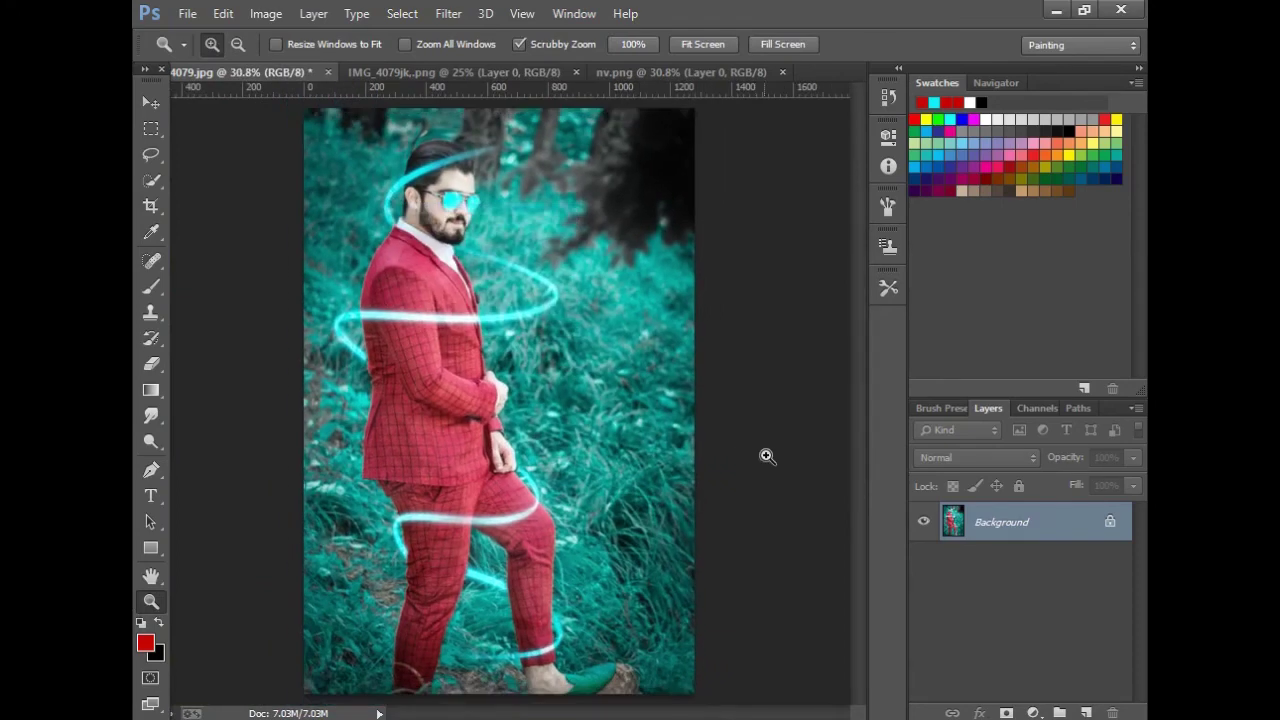